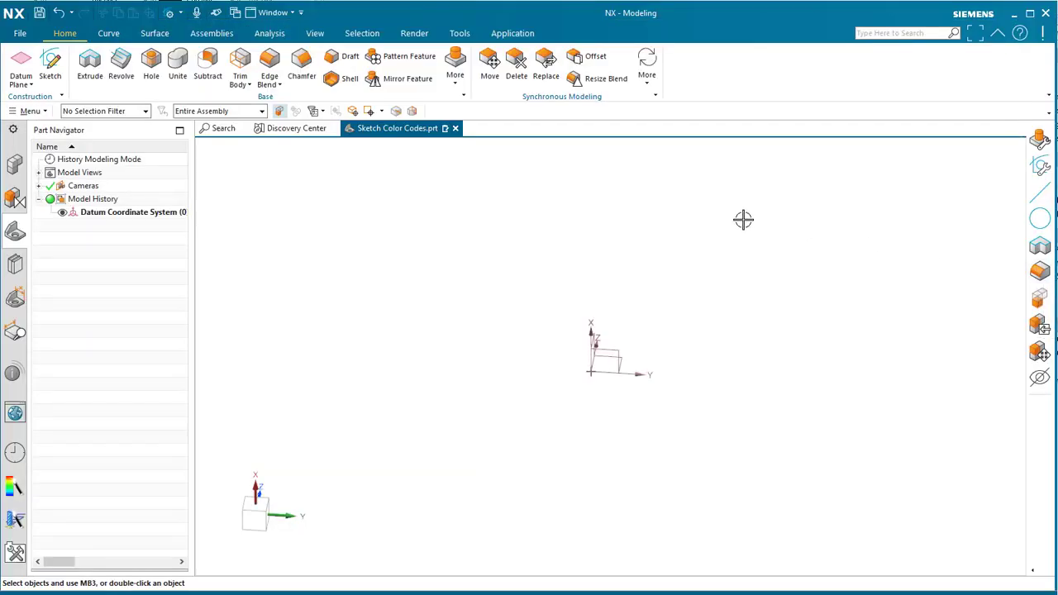
# Open the main Menu and show the Preferences submenu.
pyautogui.click(27, 113)
pyautogui.moveTo(50, 342)
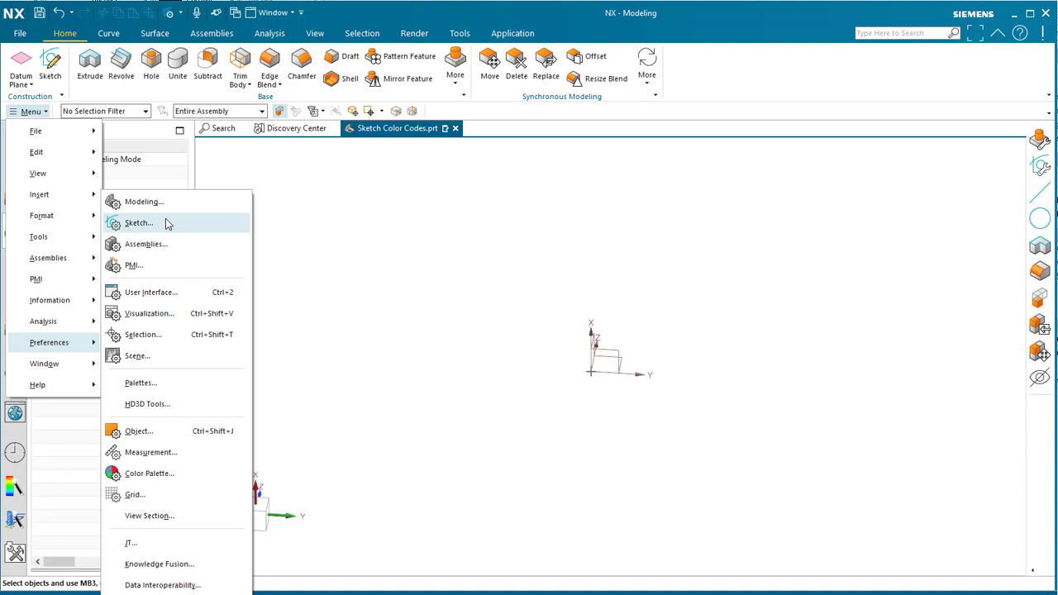
pyautogui.click(166, 224)
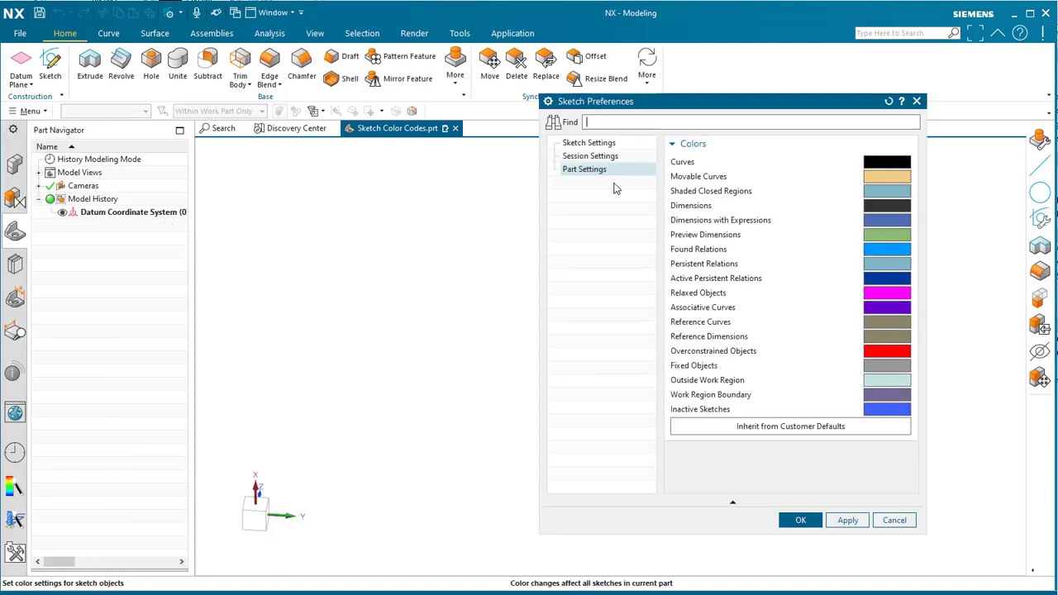
pyautogui.click(596, 156)
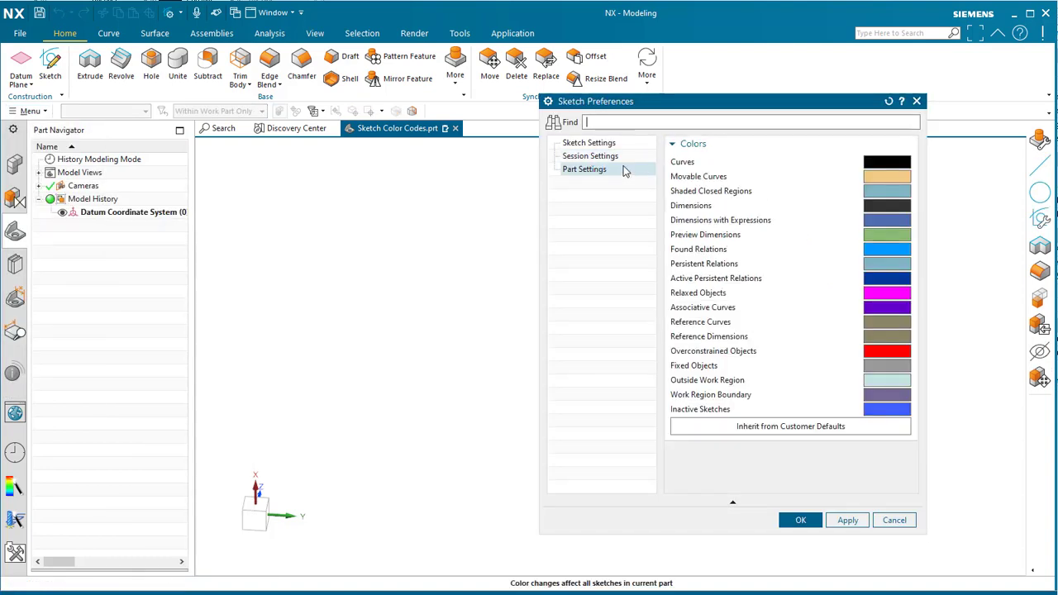
pyautogui.moveTo(806, 108); pyautogui.dragTo(713, 107)
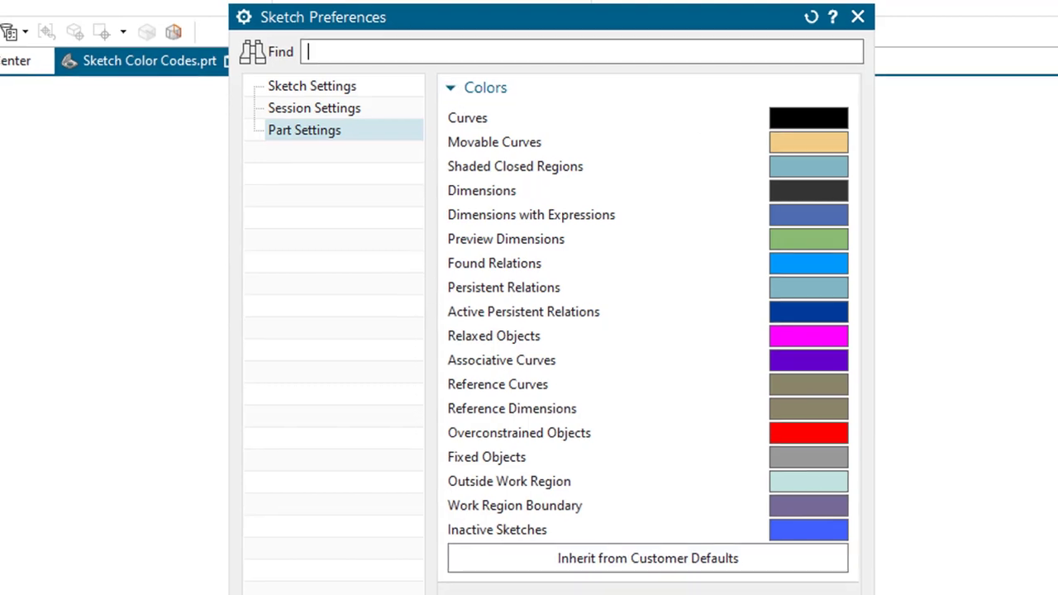
pyautogui.moveTo(685, 330); pyautogui.dragTo(662, 329, button='middle')
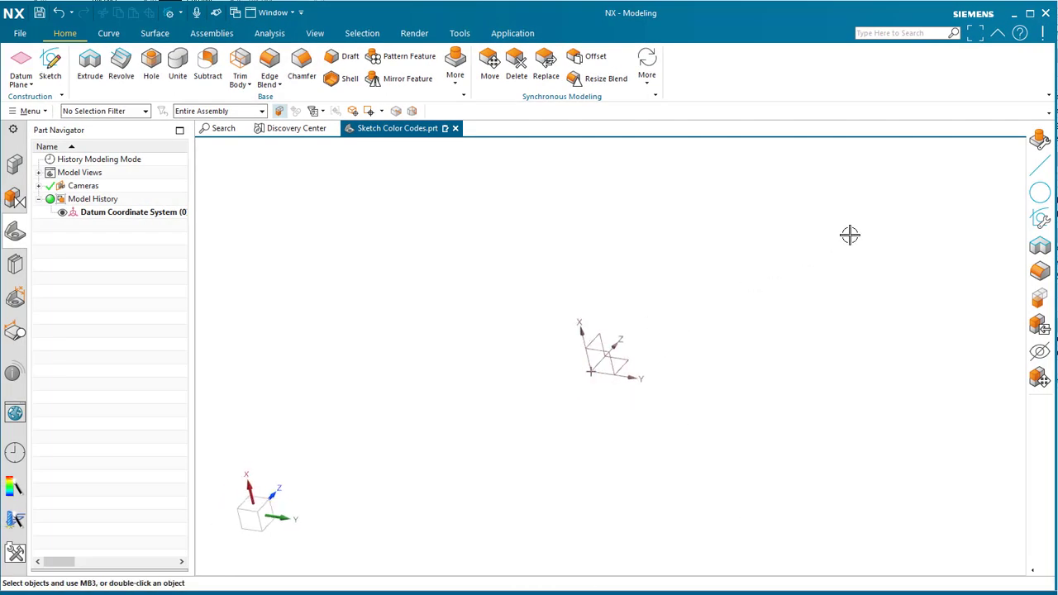
# Create sketch SKETCH_000 on the Right datum plane.
pyautogui.click(52, 66)
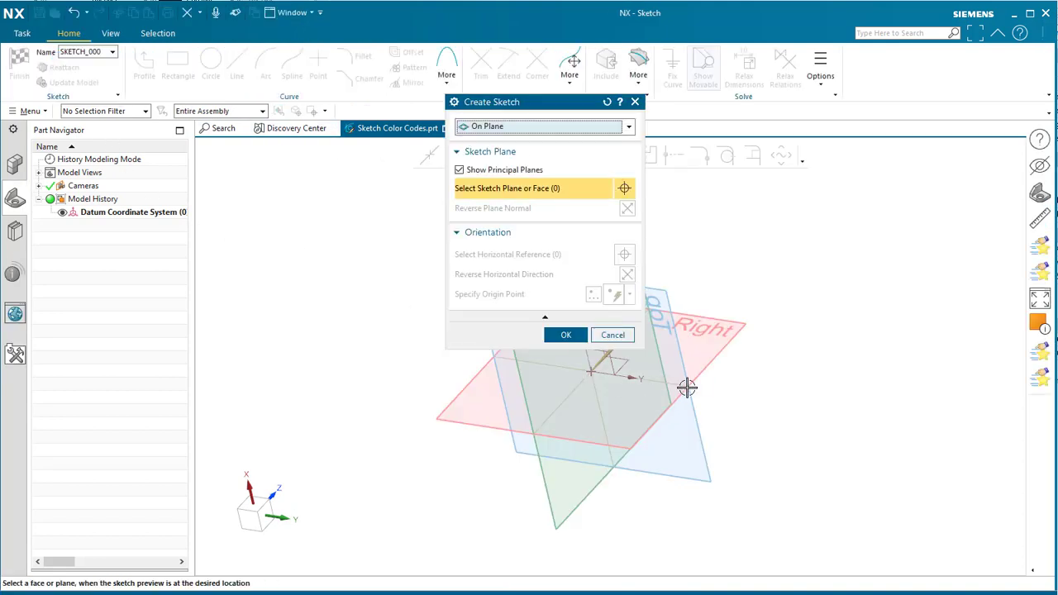
pyautogui.click(709, 364)
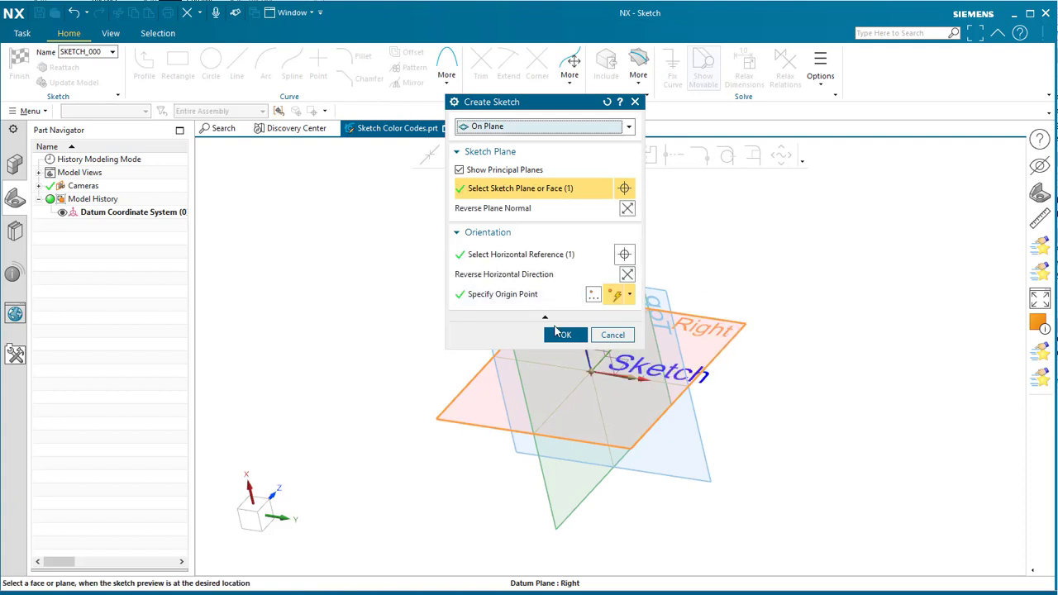
pyautogui.click(562, 334)
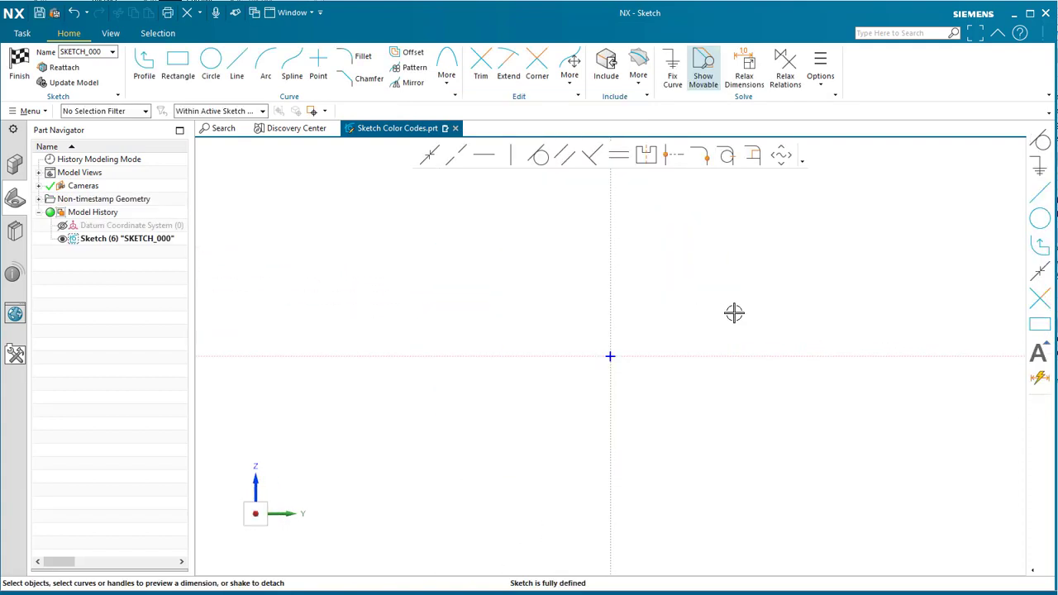
# Draw a circle centred on the sketch origin.
pyautogui.click(212, 66)
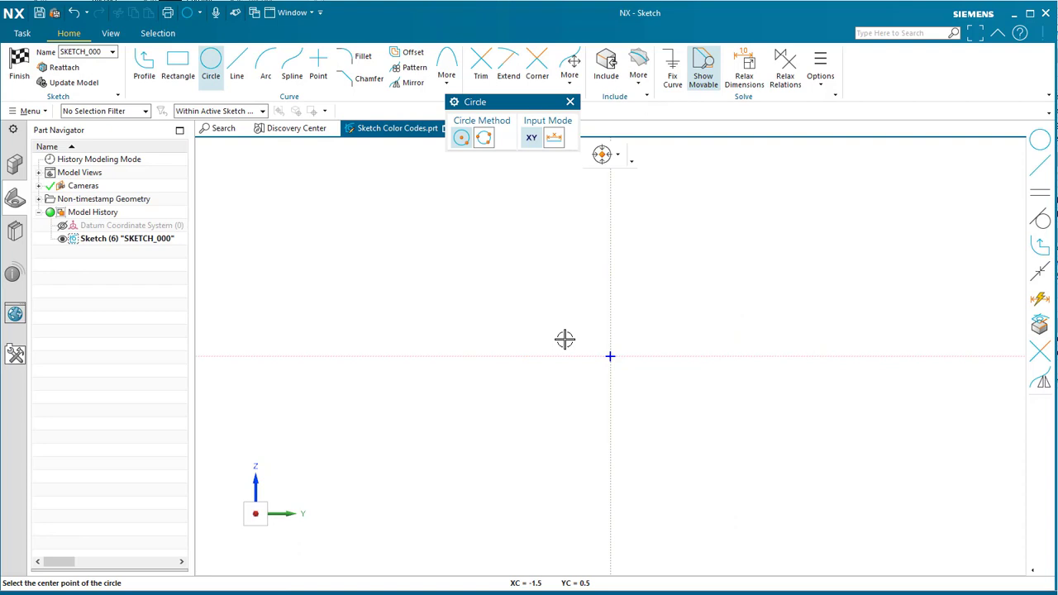
pyautogui.click(610, 357)
pyautogui.click(666, 324)
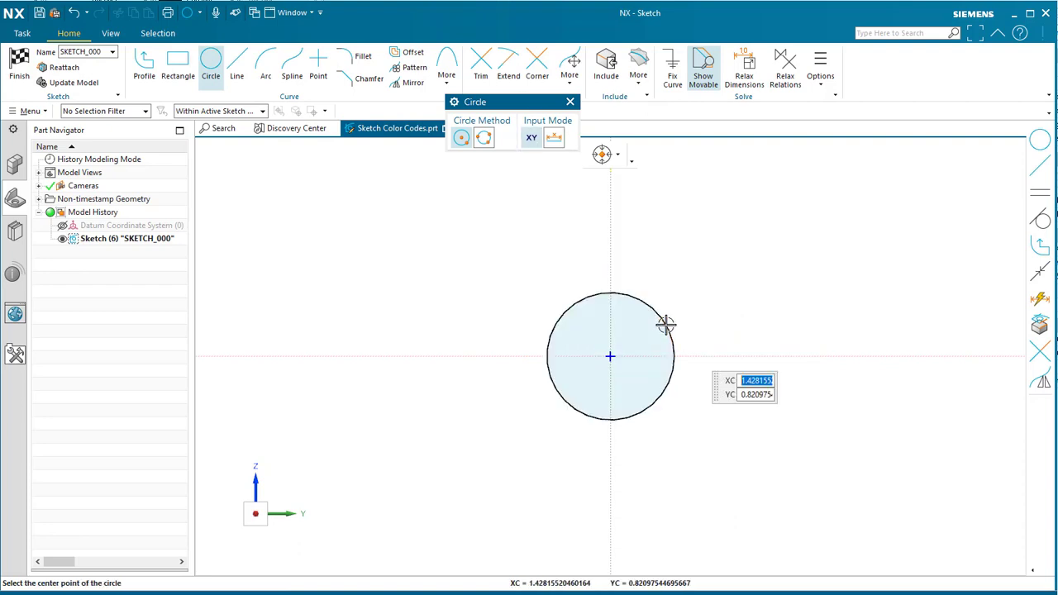
pyautogui.press('Escape')
# Set the circle's diameter to 14 and scale the sketch to match.
pyautogui.click(668, 324)
pyautogui.doubleClick(699, 323)
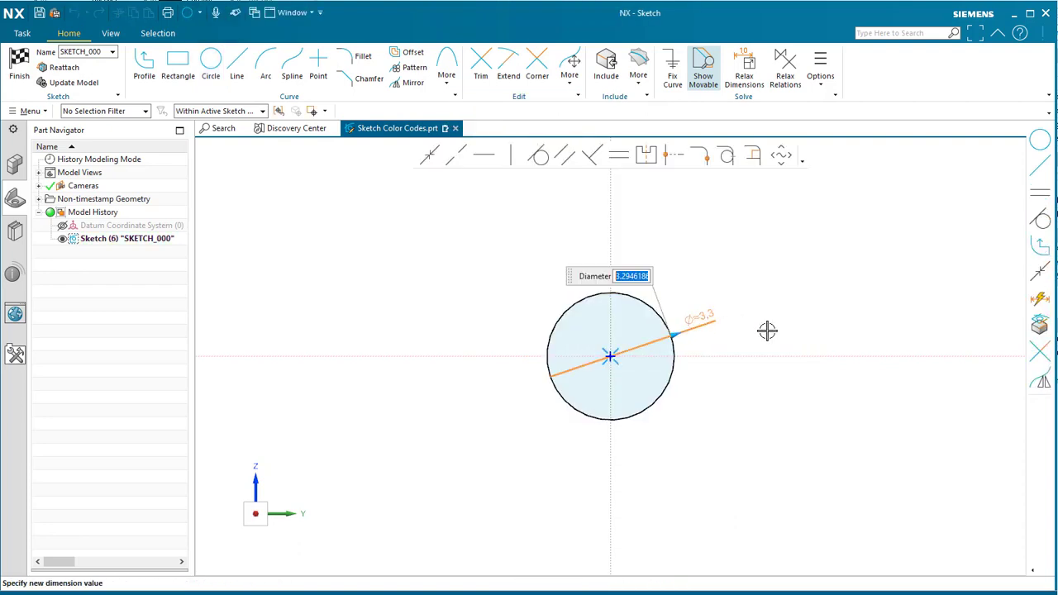
pyautogui.write('14')
pyautogui.press('Return')
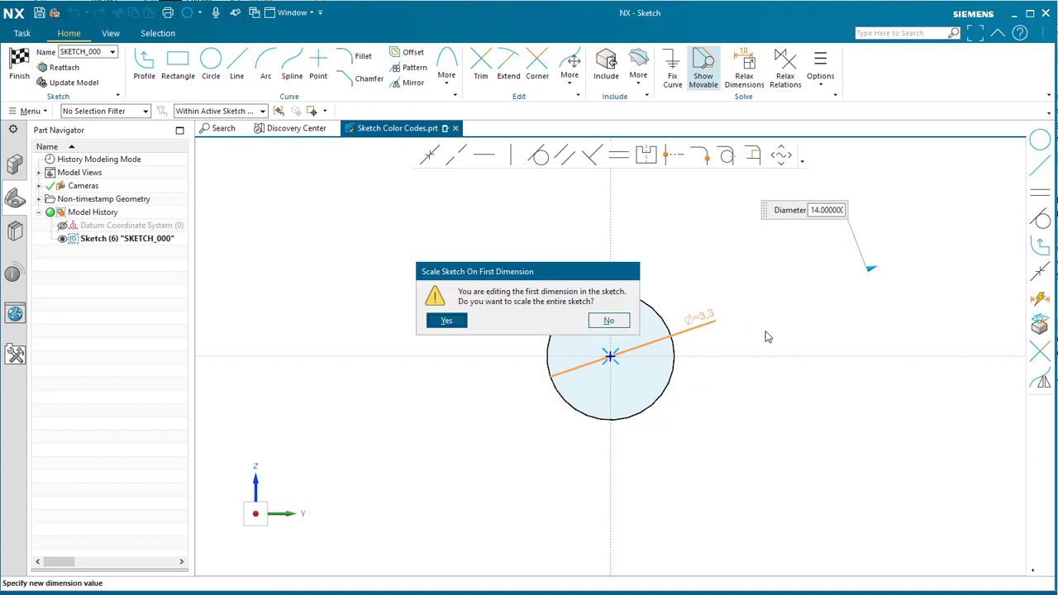
pyautogui.click(445, 323)
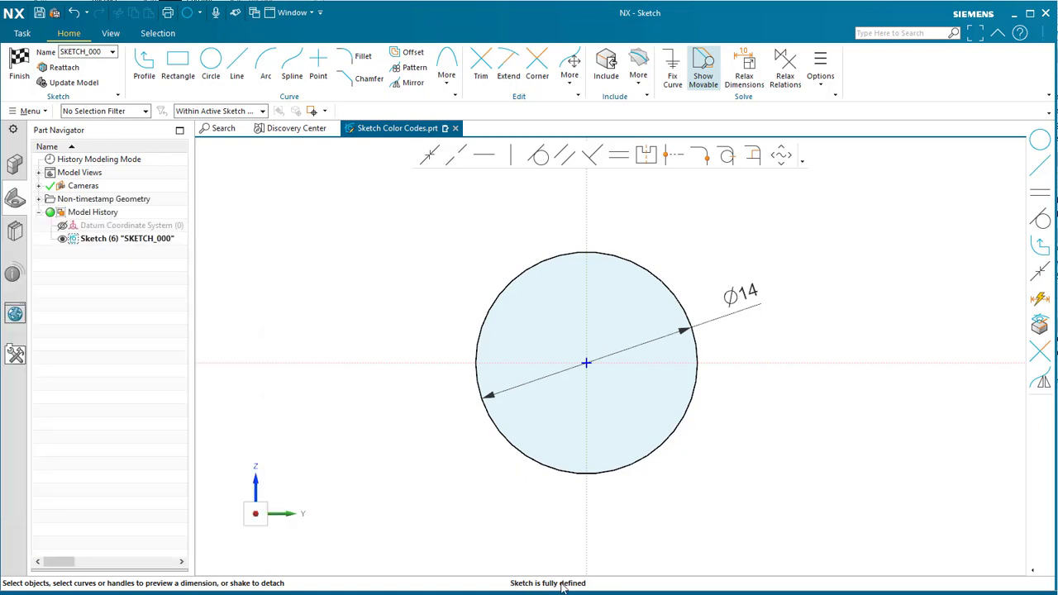
# Redefine the Ø14 diameter as expression p0 = 2*7, then delete that dimension.
pyautogui.click(760, 308)
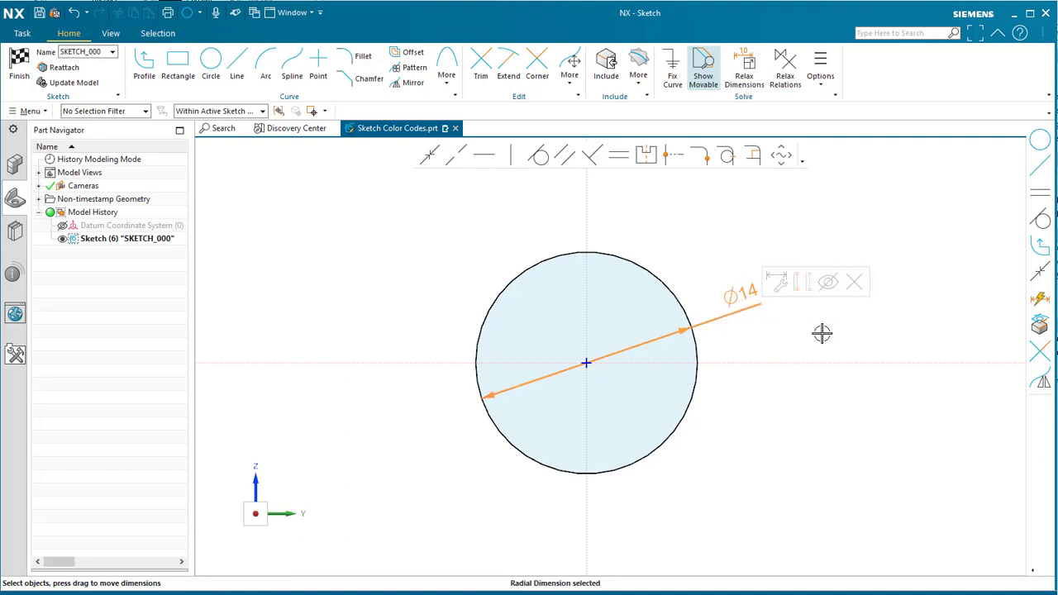
pyautogui.click(793, 309)
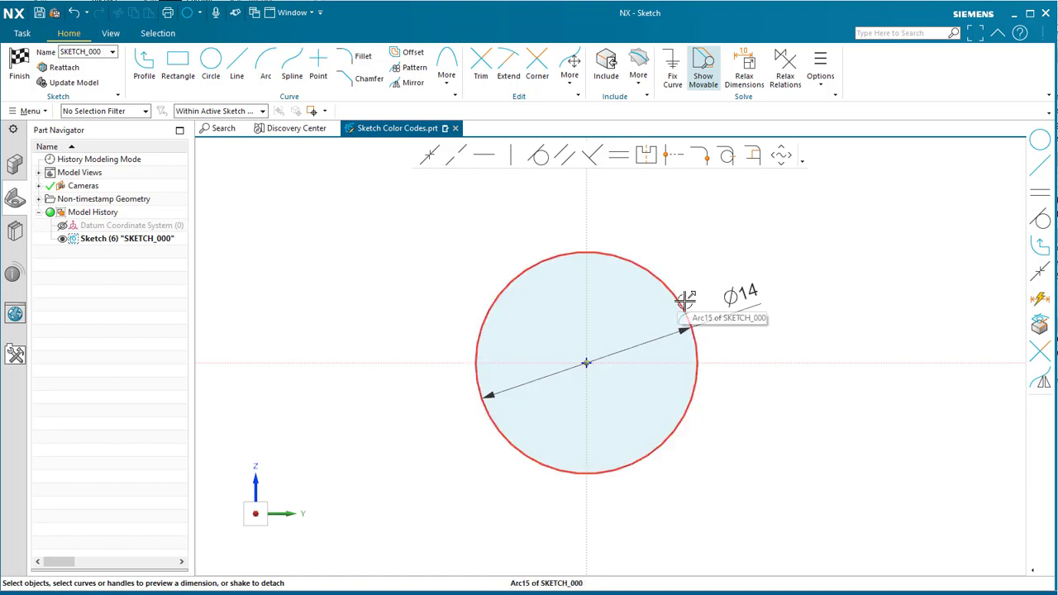
pyautogui.doubleClick(740, 295)
pyautogui.write('2*7')
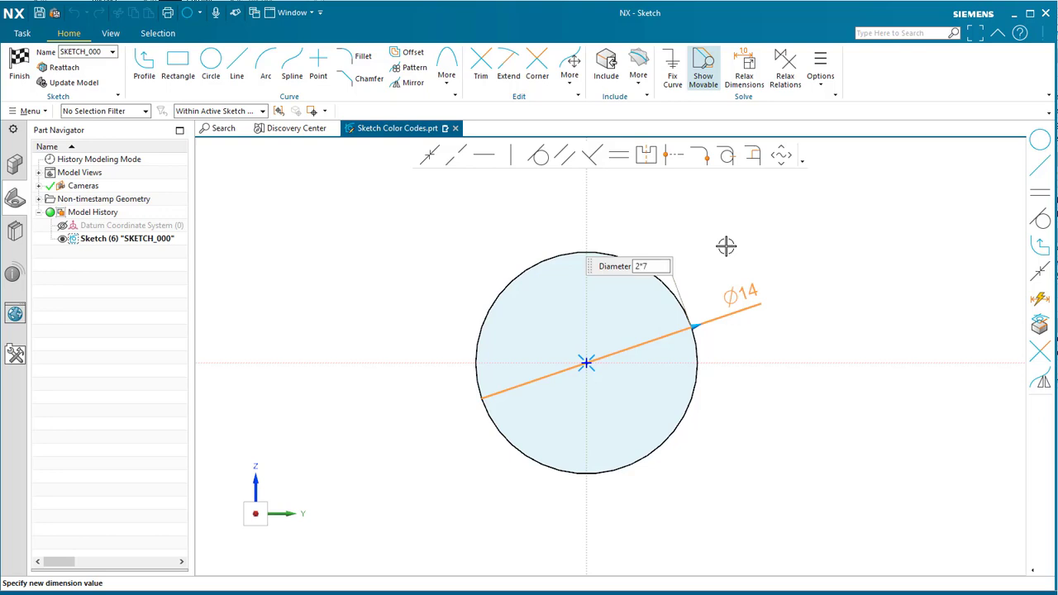
pyautogui.press('Return')
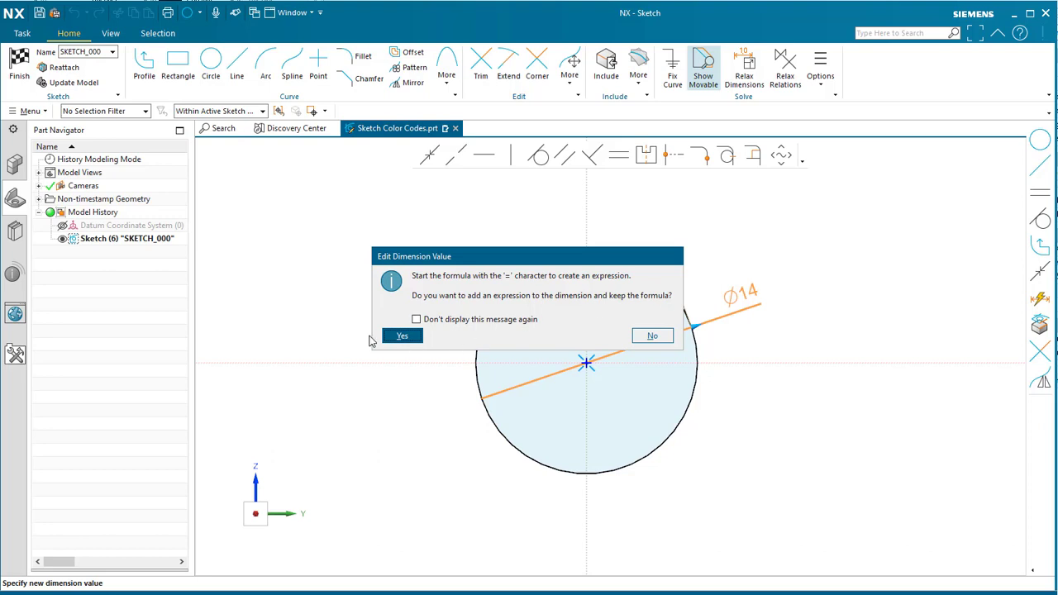
pyautogui.click(393, 337)
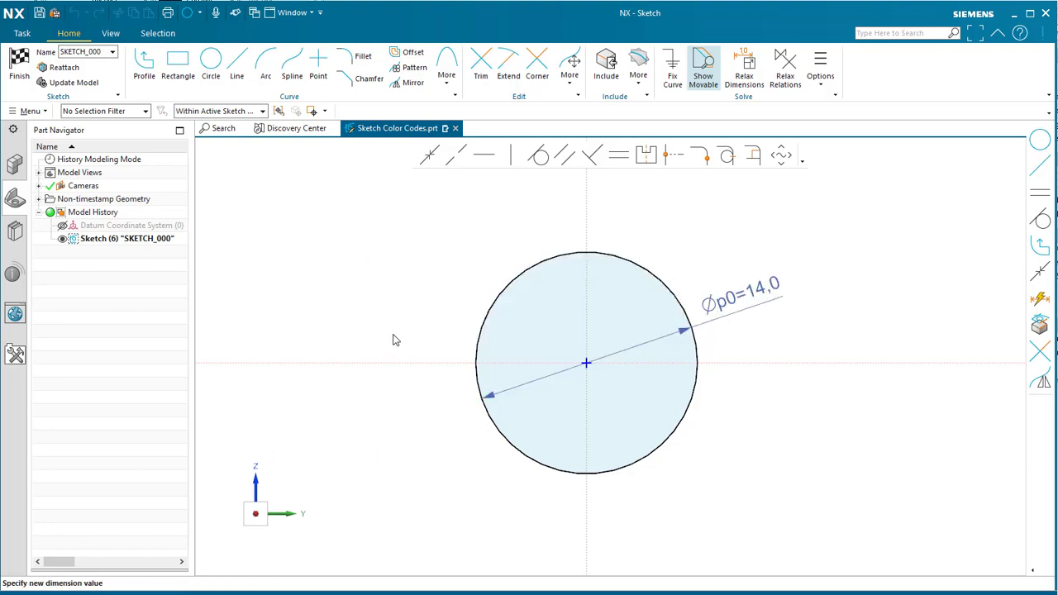
pyautogui.click(770, 357)
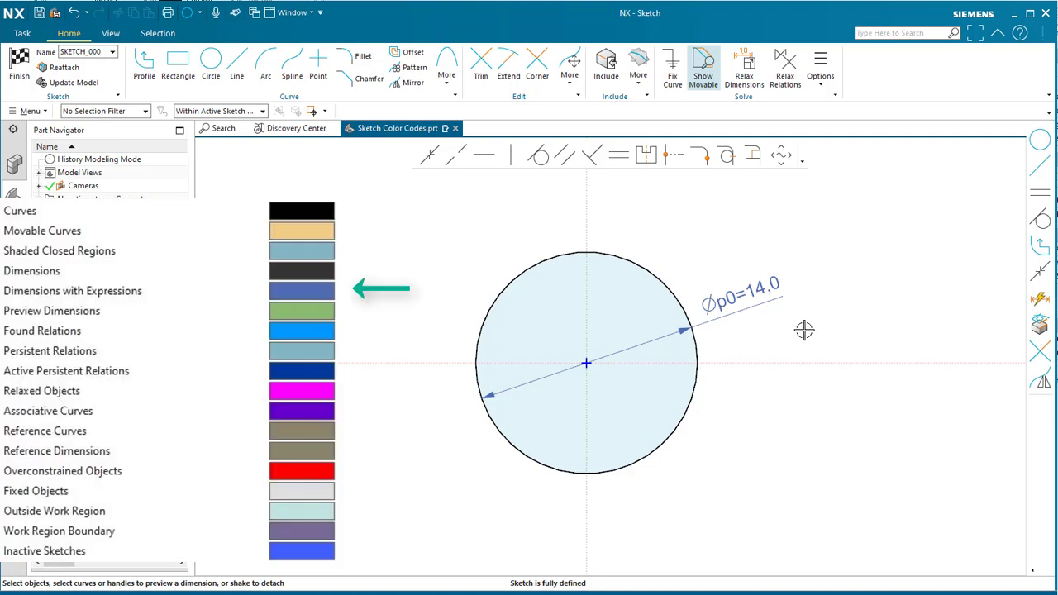
pyautogui.click(774, 297)
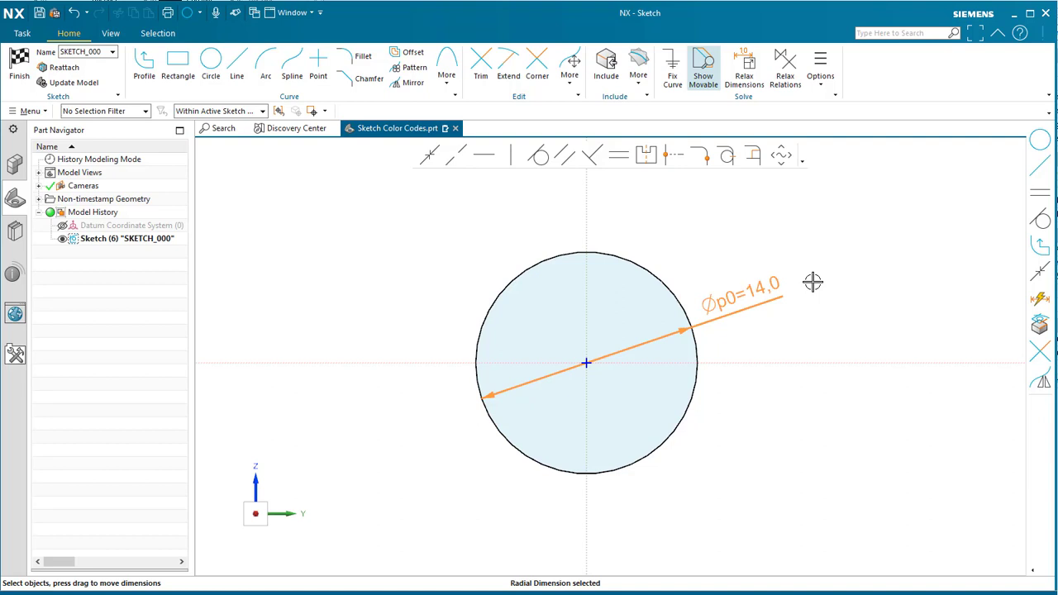
pyautogui.press('Delete')
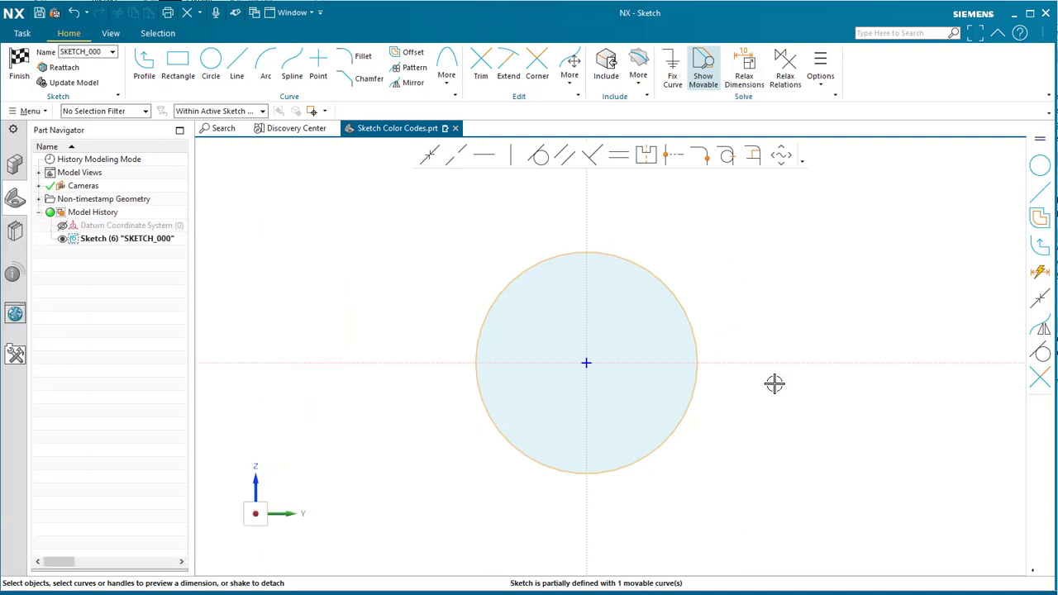
# Add a fresh Ø14 diameter dimension to the circle and finish SKETCH_000.
pyautogui.click(670, 277)
pyautogui.click(747, 298)
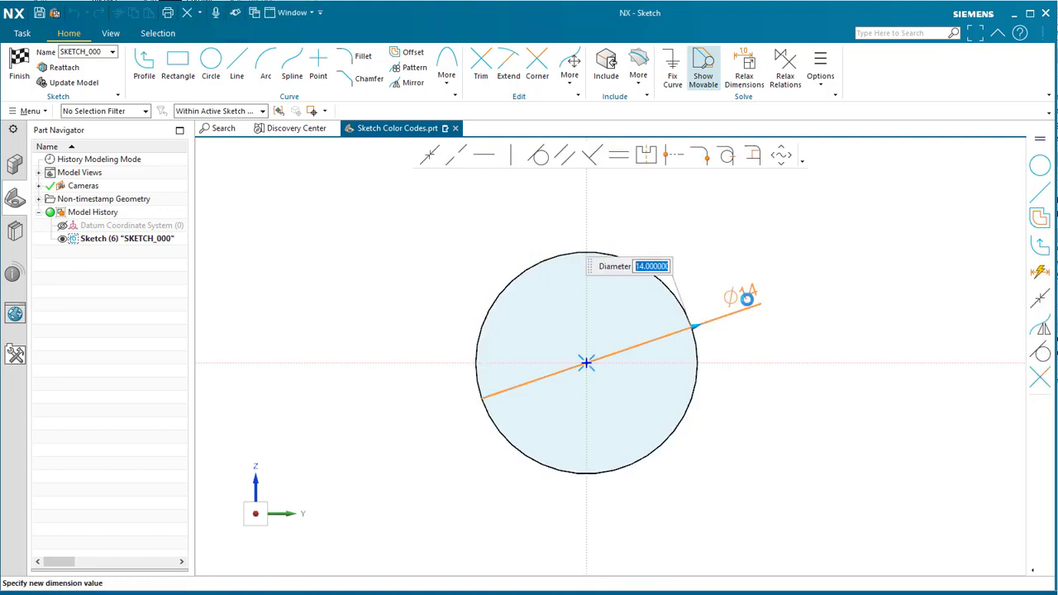
pyautogui.press('Return')
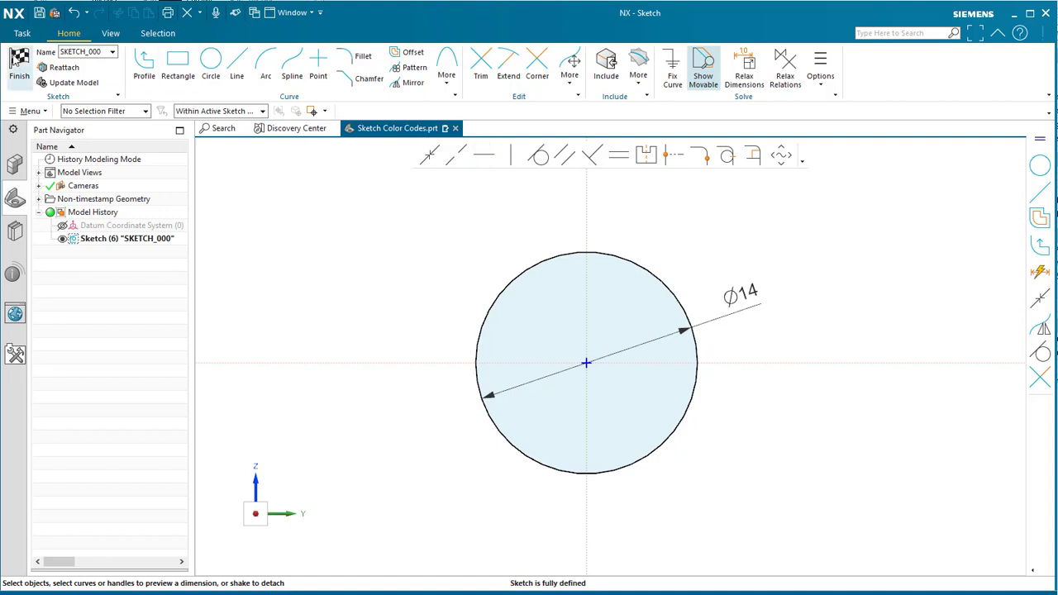
pyautogui.click(20, 59)
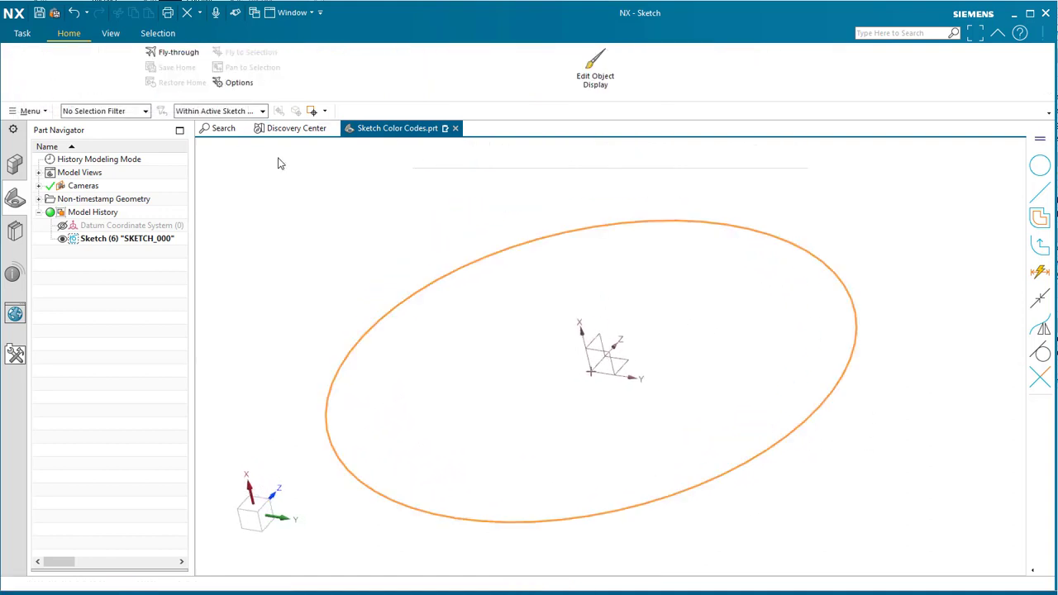
pyautogui.scroll(-3, 678, 254)
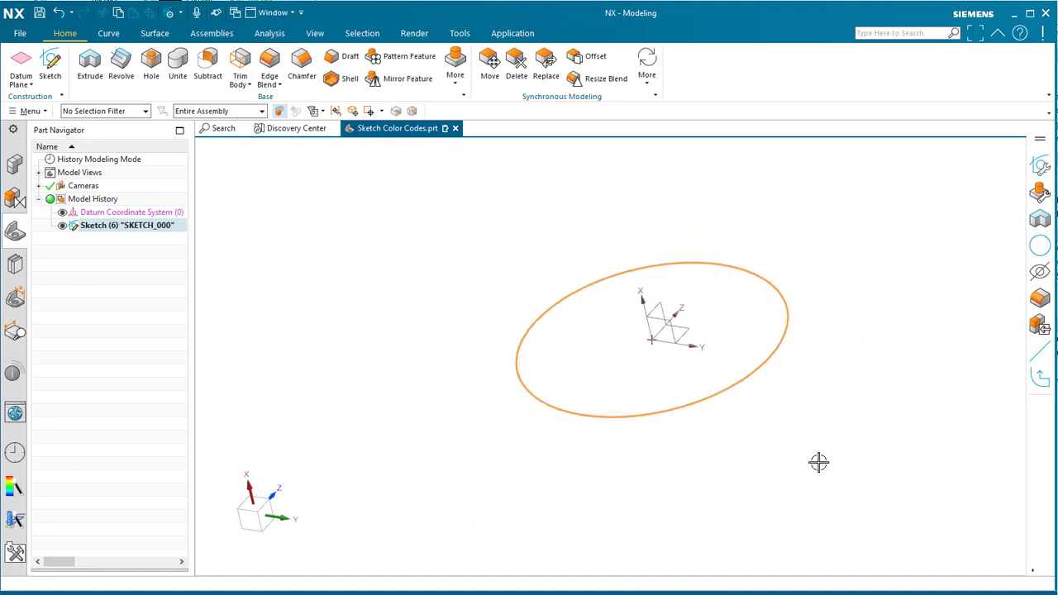
pyautogui.press('Escape')
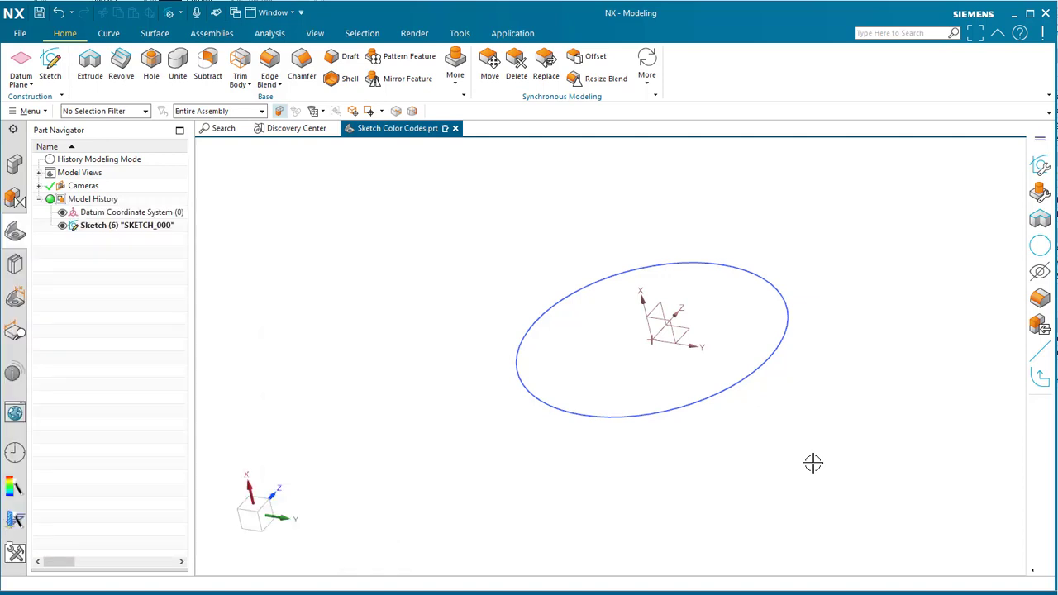
pyautogui.moveTo(818, 462); pyautogui.dragTo(799, 490, button='middle')
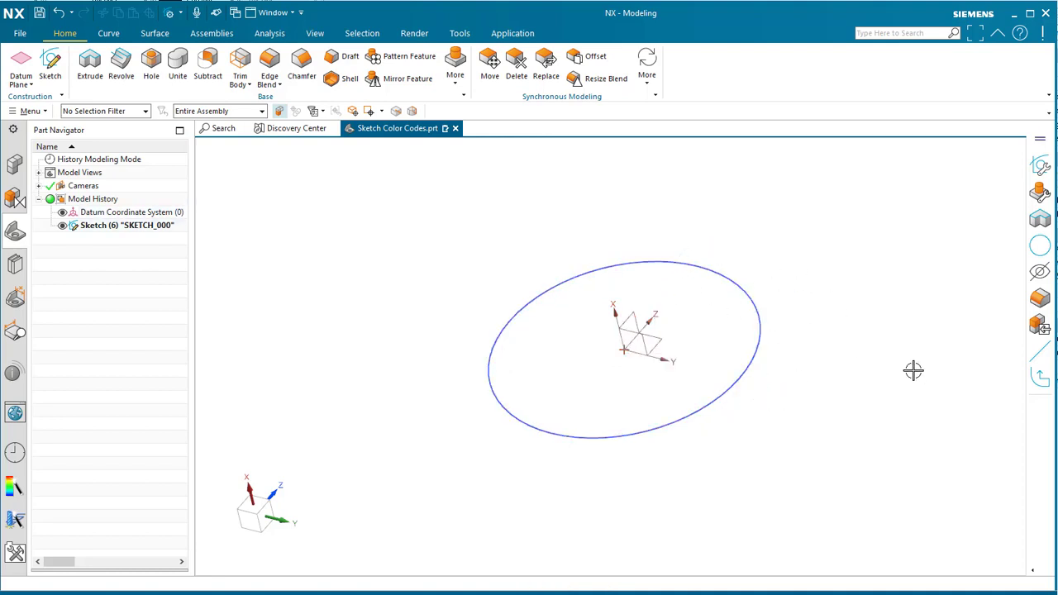
# Extrude the circle into a solid cylinder.
pyautogui.click(91, 68)
pyautogui.click(728, 382)
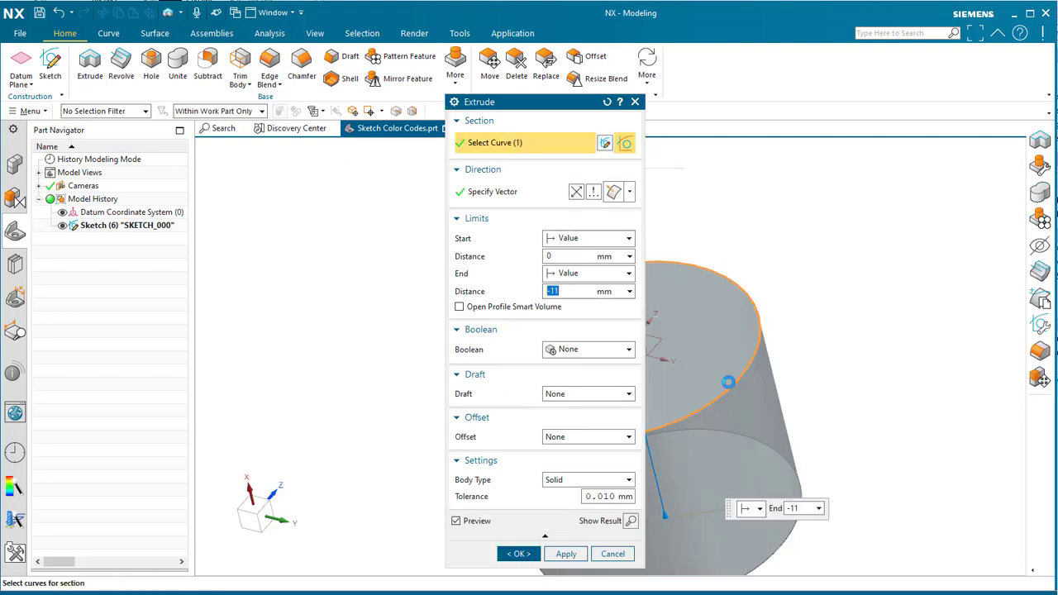
pyautogui.click(517, 553)
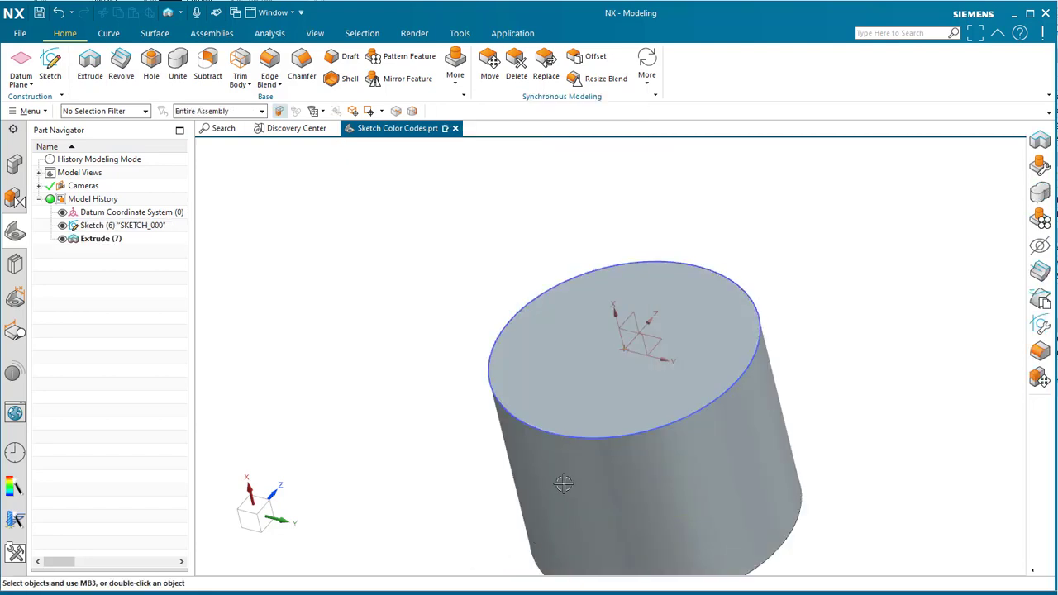
# Start sketch SKETCH_001 on the cylinder's flat circular end face.
pyautogui.moveTo(563, 484)
pyautogui.mouseDown(button='middle')
pyautogui.moveTo(551, 404)
pyautogui.moveTo(465, 252)
pyautogui.mouseUp(button='middle')
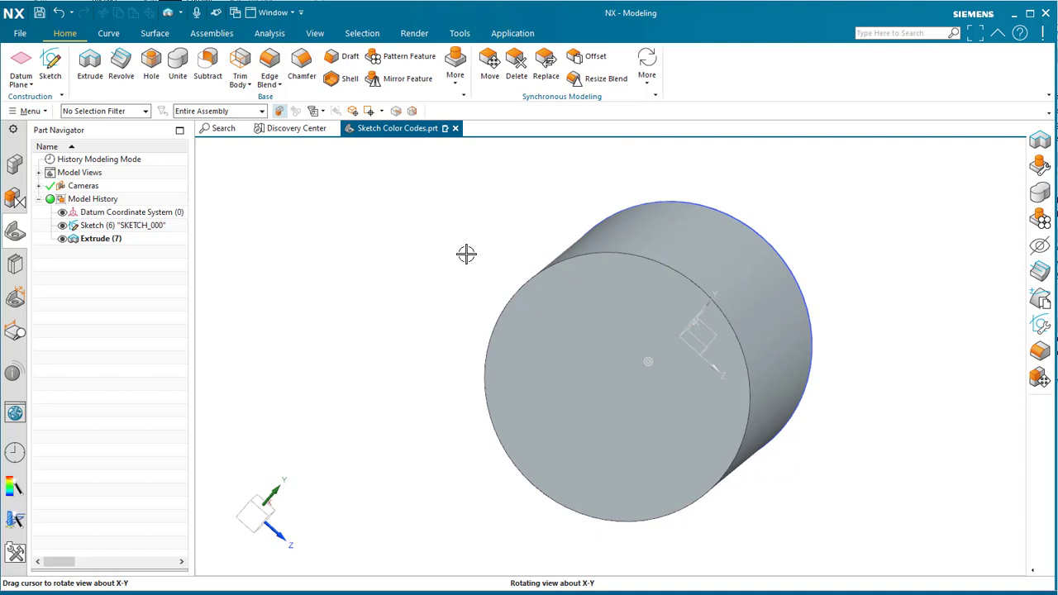
pyautogui.click(50, 63)
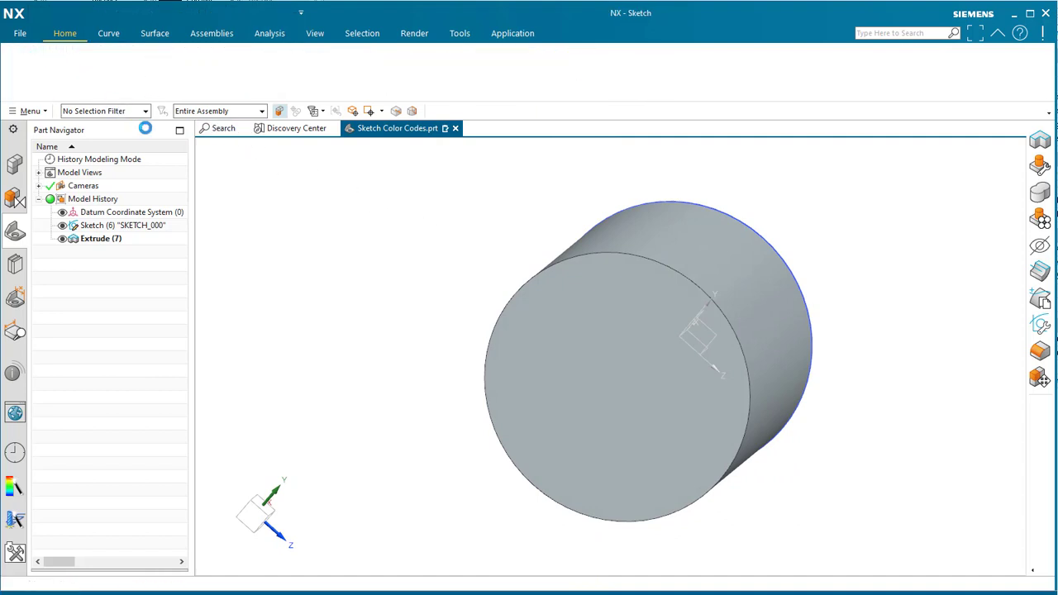
pyautogui.click(671, 500)
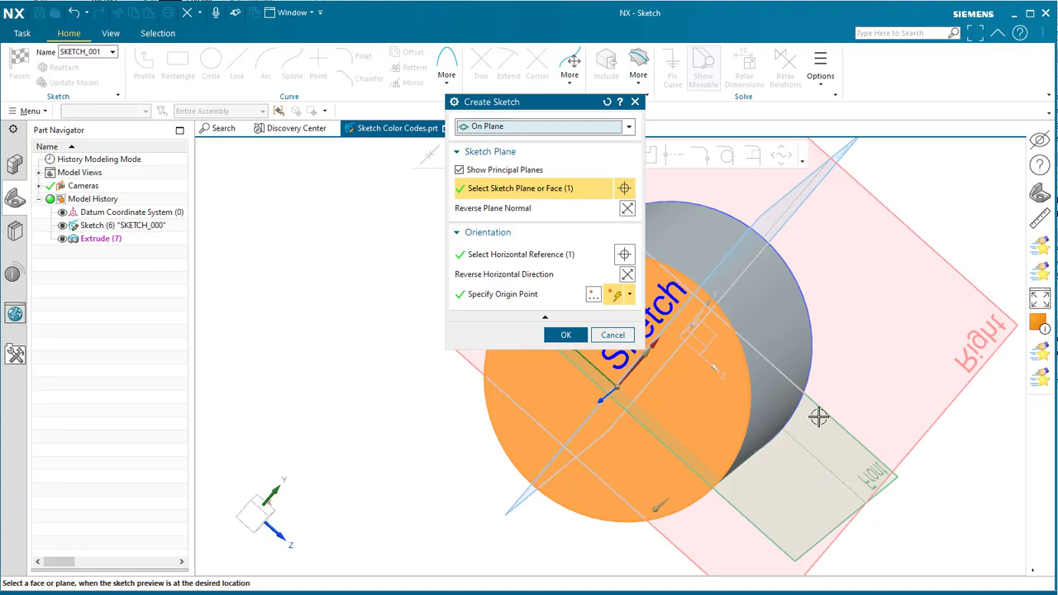
pyautogui.click(562, 334)
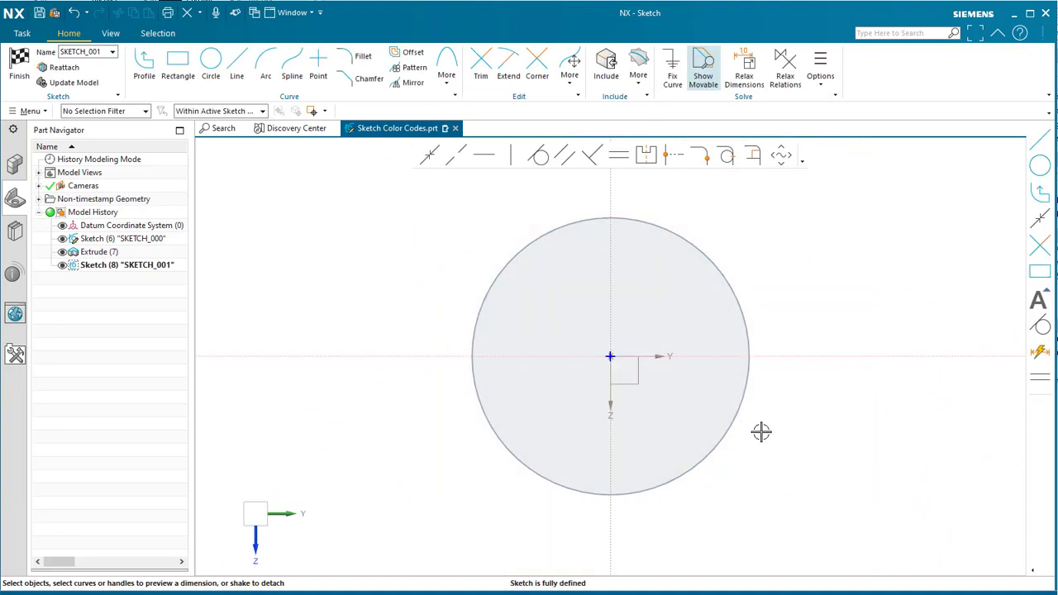
# Draw a closed slot right of the circle: bottom and top lines joined by two arcs.
pyautogui.keyDown('shift'); pyautogui.moveTo(848, 333); pyautogui.dragTo(683, 359, button='middle'); pyautogui.keyUp('shift')
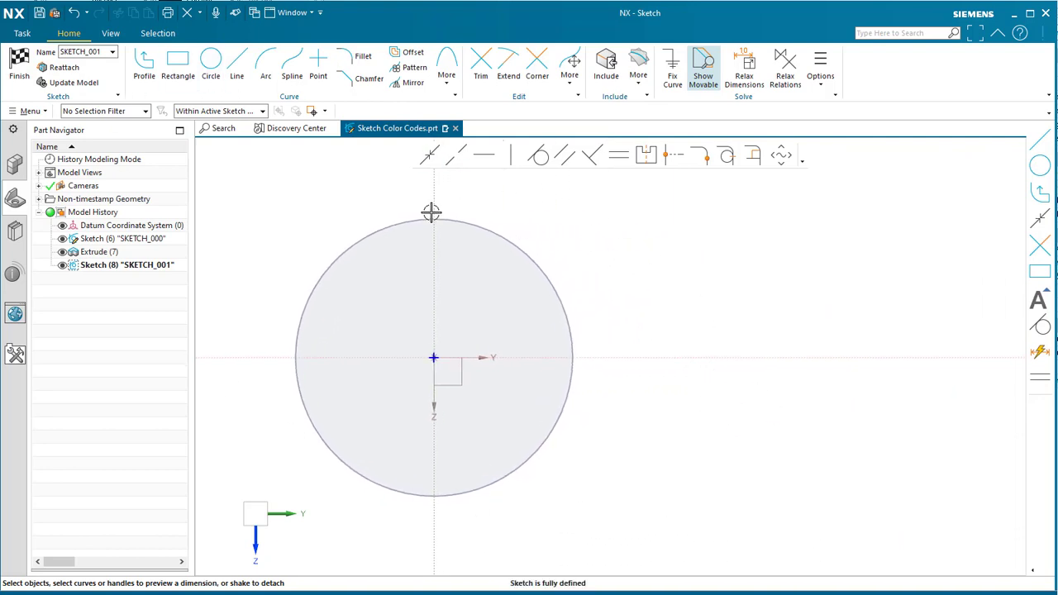
pyautogui.click(144, 66)
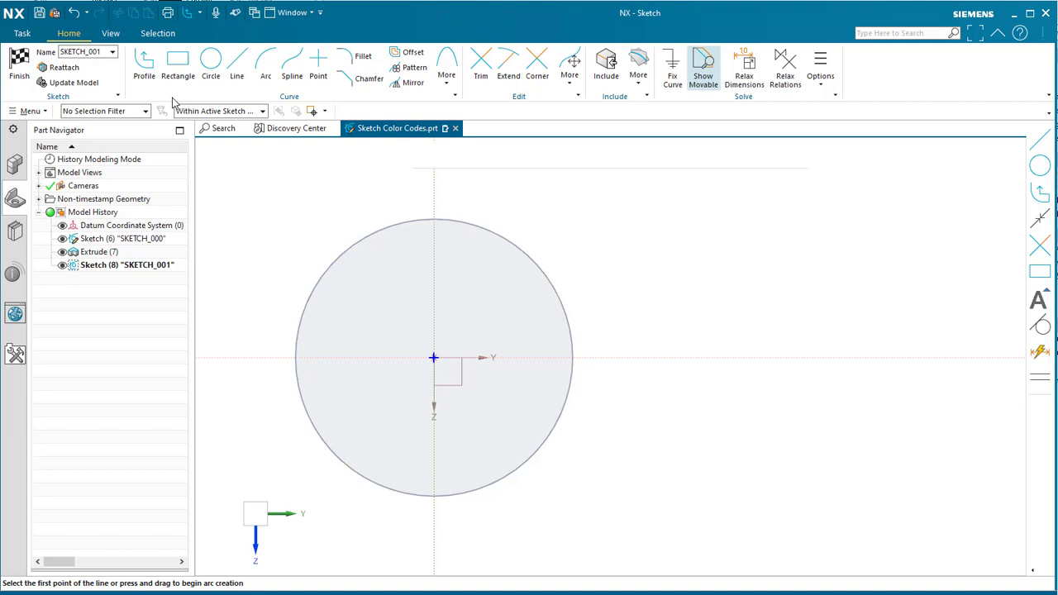
pyautogui.click(680, 420)
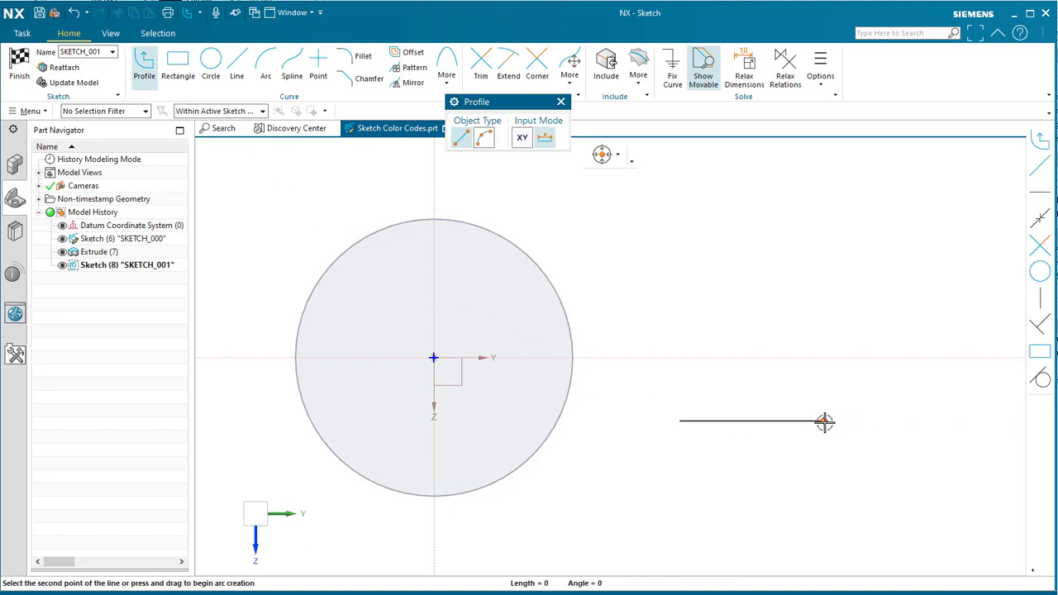
pyautogui.moveTo(824, 422); pyautogui.dragTo(874, 413)
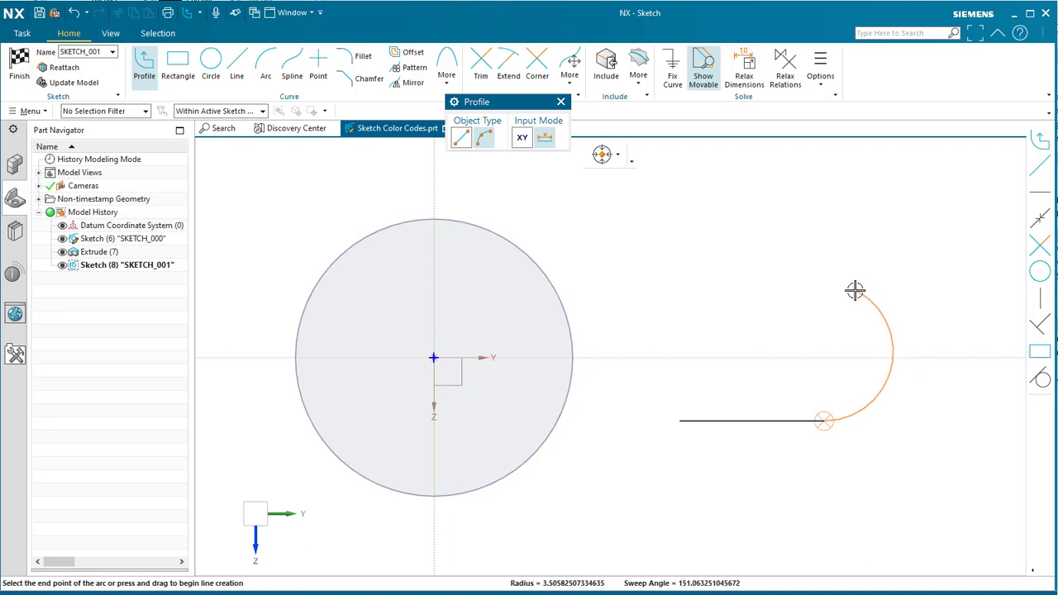
pyautogui.click(821, 282)
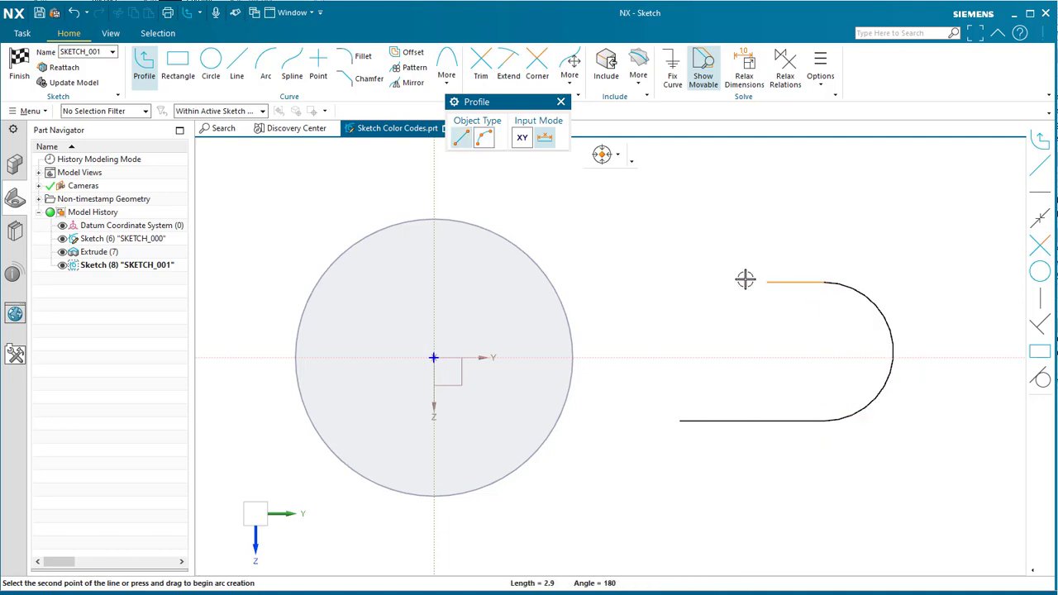
pyautogui.click(681, 283)
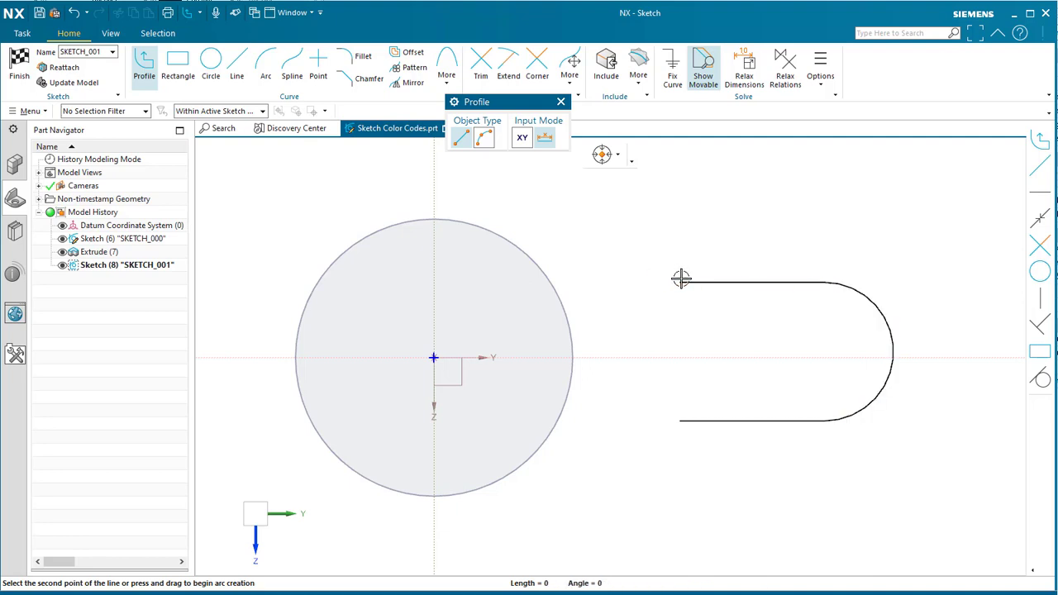
pyautogui.moveTo(680, 283); pyautogui.dragTo(643, 299)
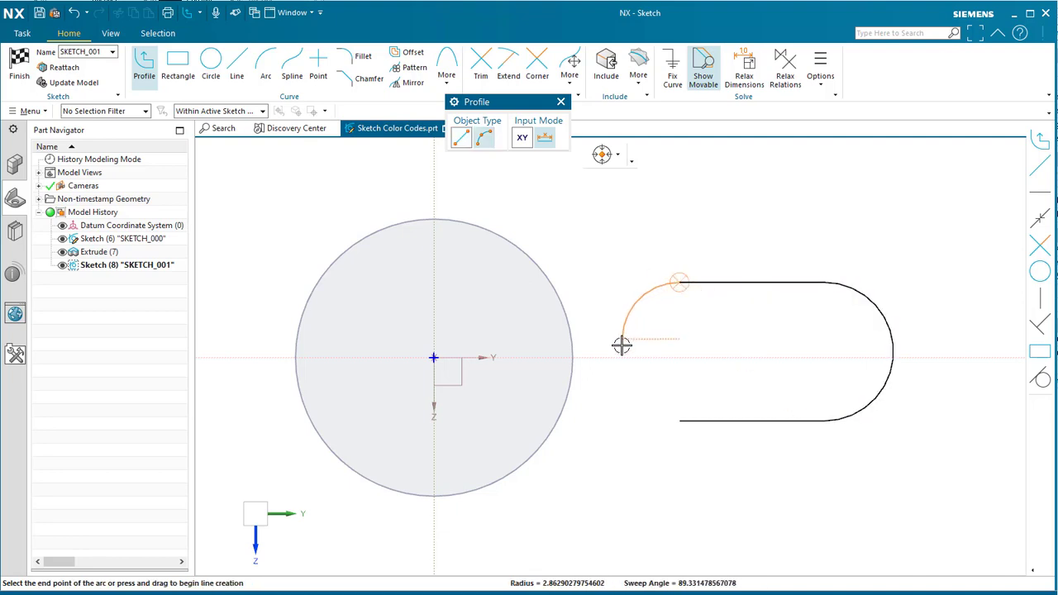
pyautogui.click(680, 422)
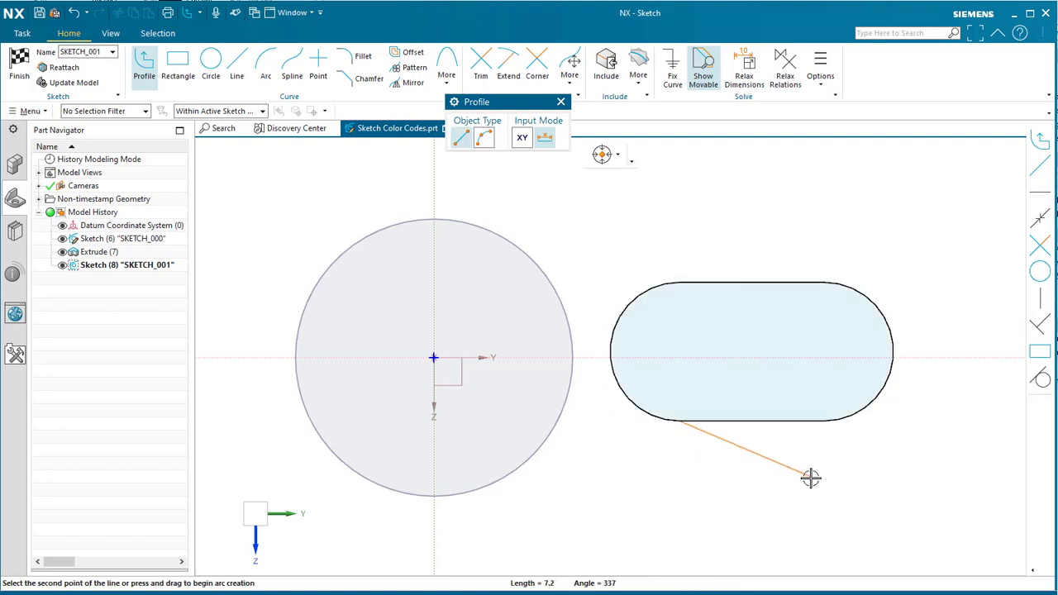
# End the profile and select the slot's top line and its right endpoint.
pyautogui.press('Escape')
pyautogui.press('Escape')
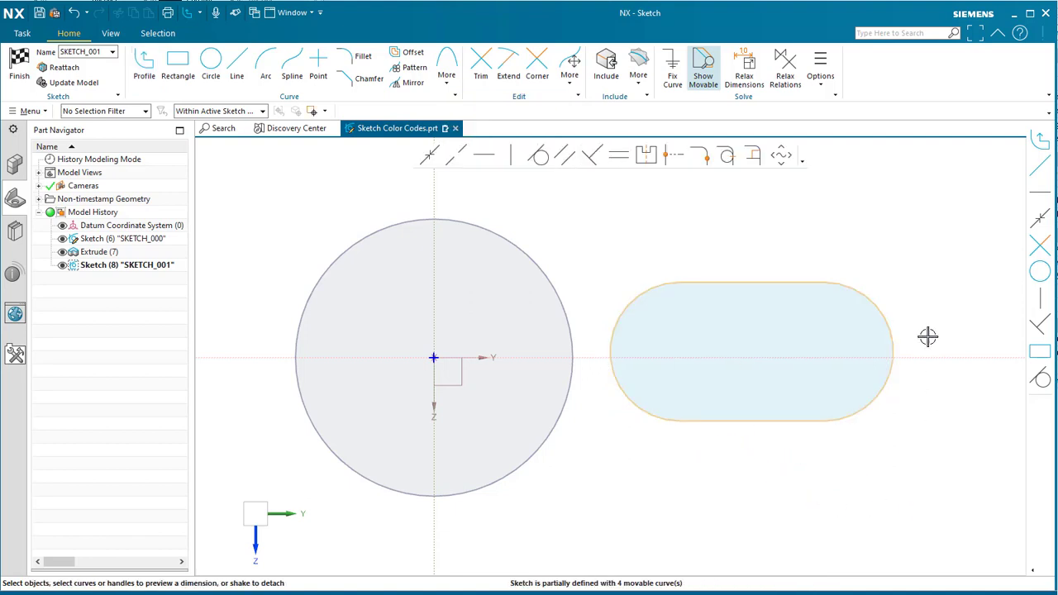
pyautogui.click(766, 282)
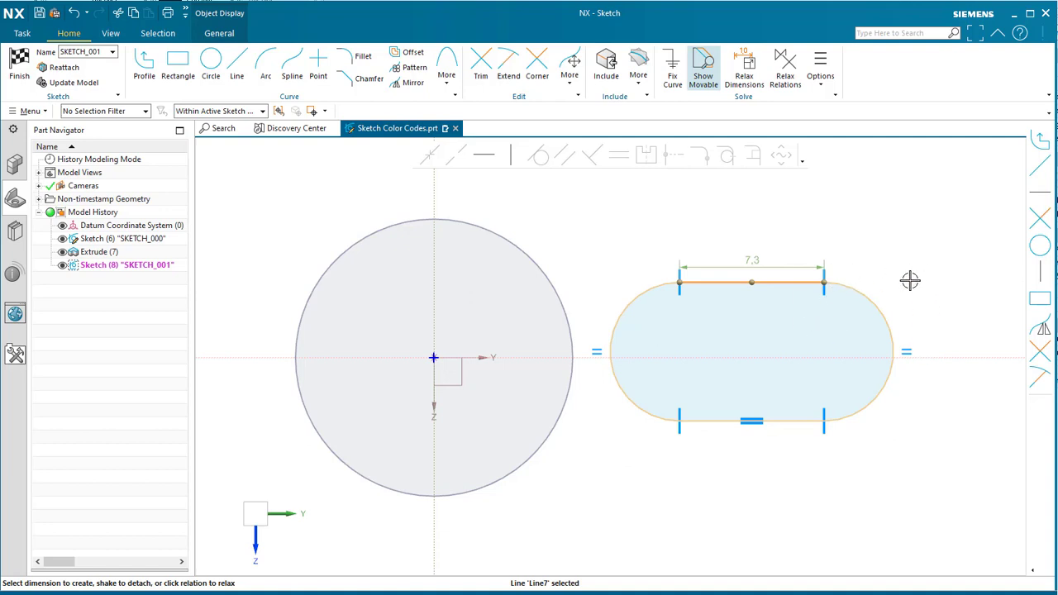
pyautogui.click(824, 282)
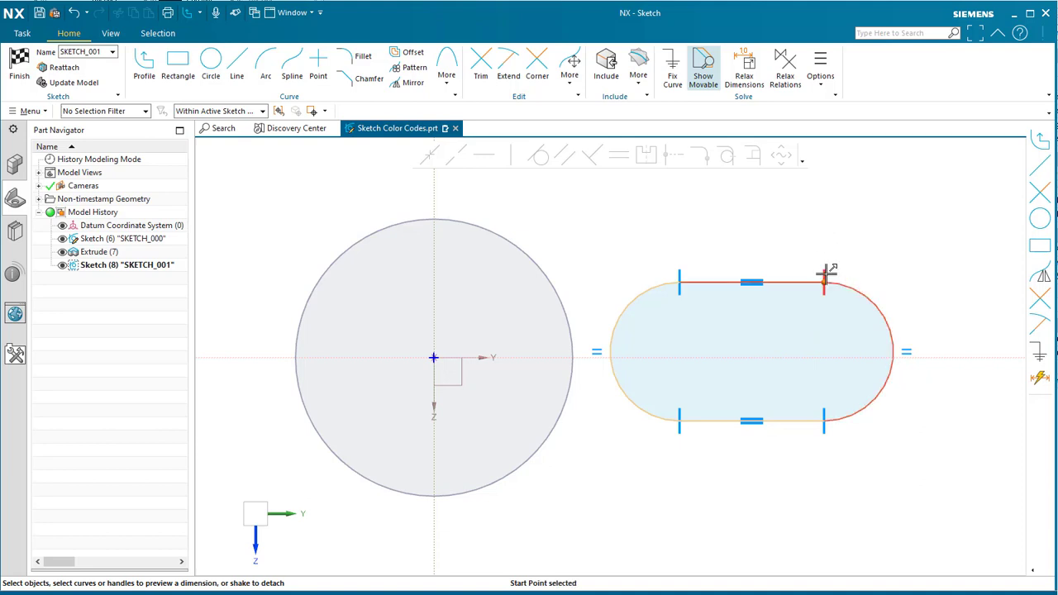
pyautogui.click(826, 283)
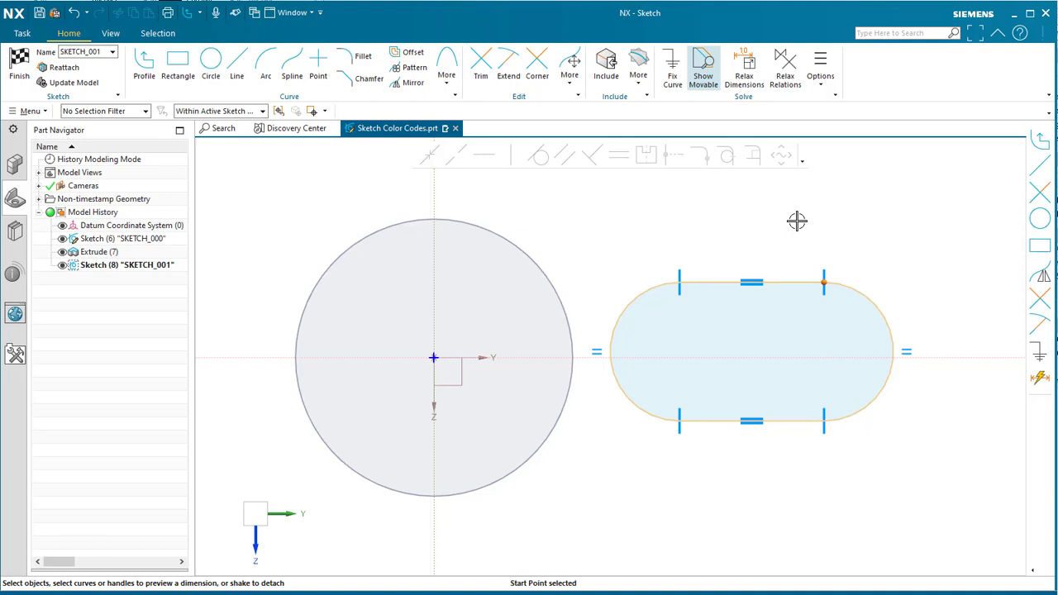
pyautogui.click(597, 349)
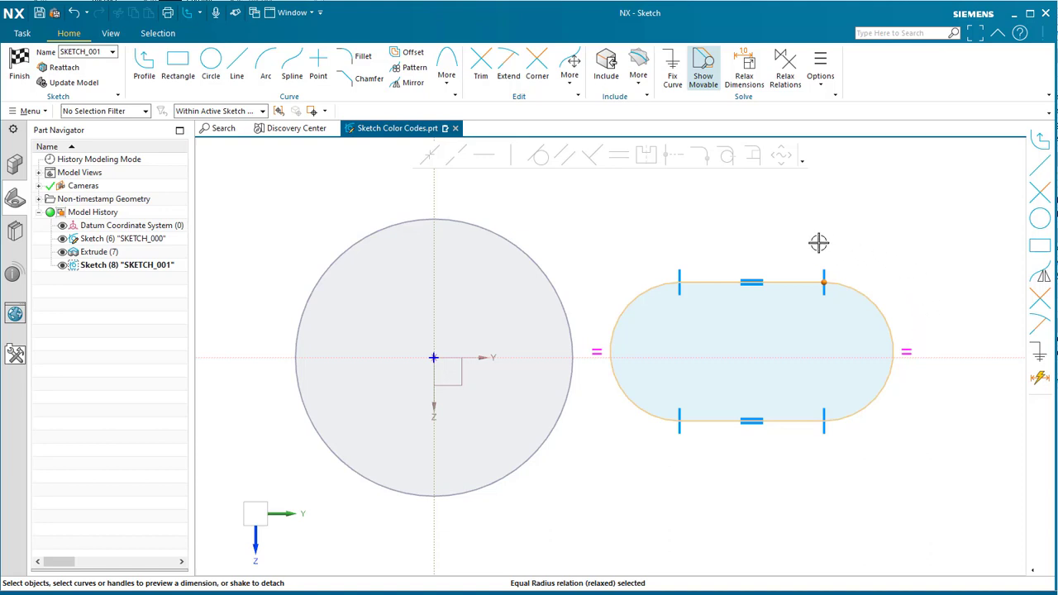
pyautogui.click(752, 276)
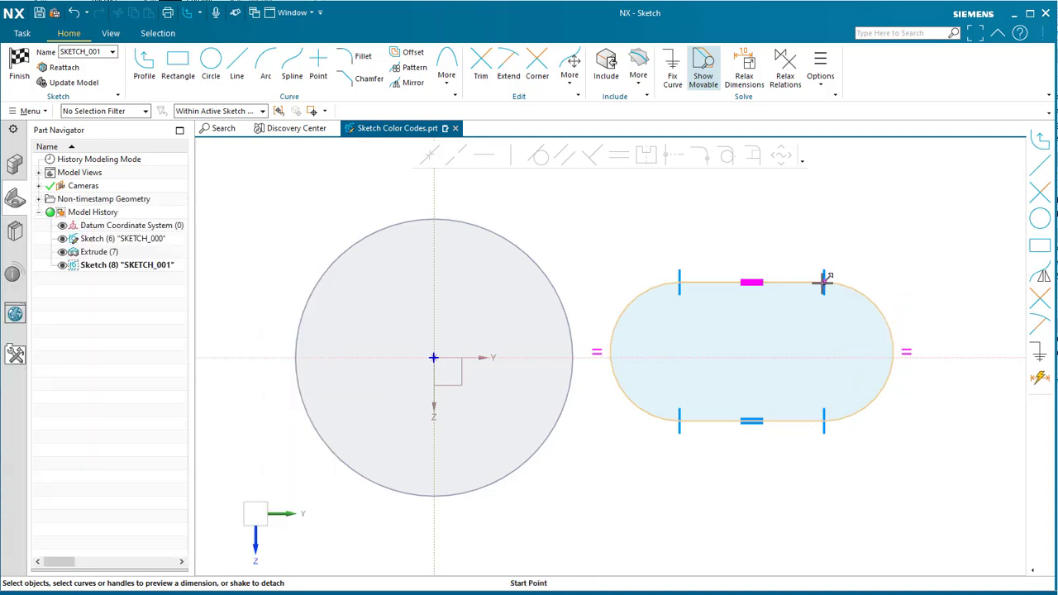
pyautogui.moveTo(824, 281)
pyautogui.mouseDown()
pyautogui.moveTo(824, 267)
pyautogui.moveTo(826, 286)
pyautogui.mouseUp()
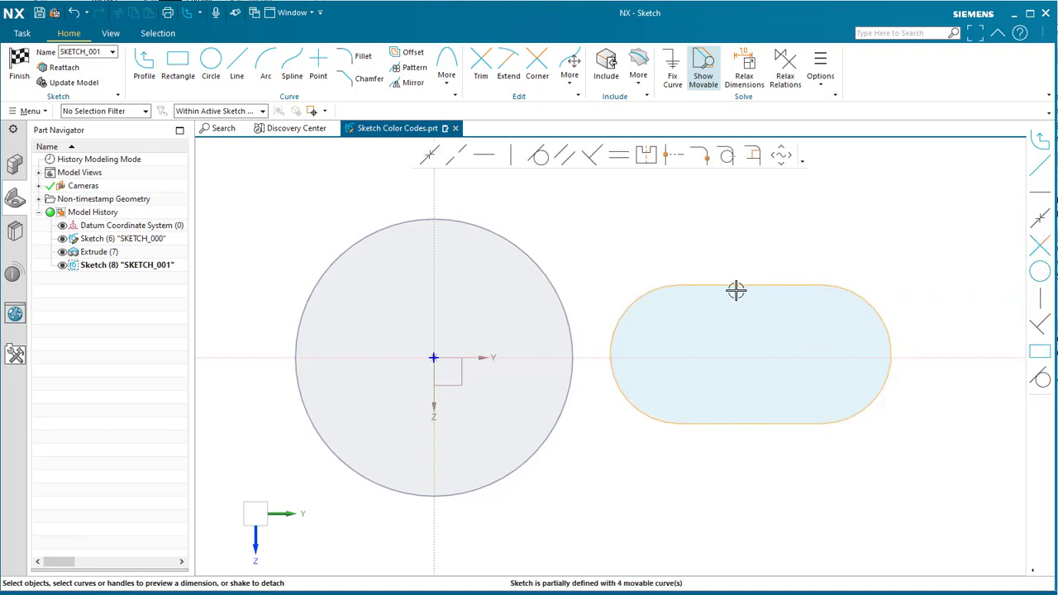
# Fix the slot's bottom line in place.
pyautogui.click(672, 67)
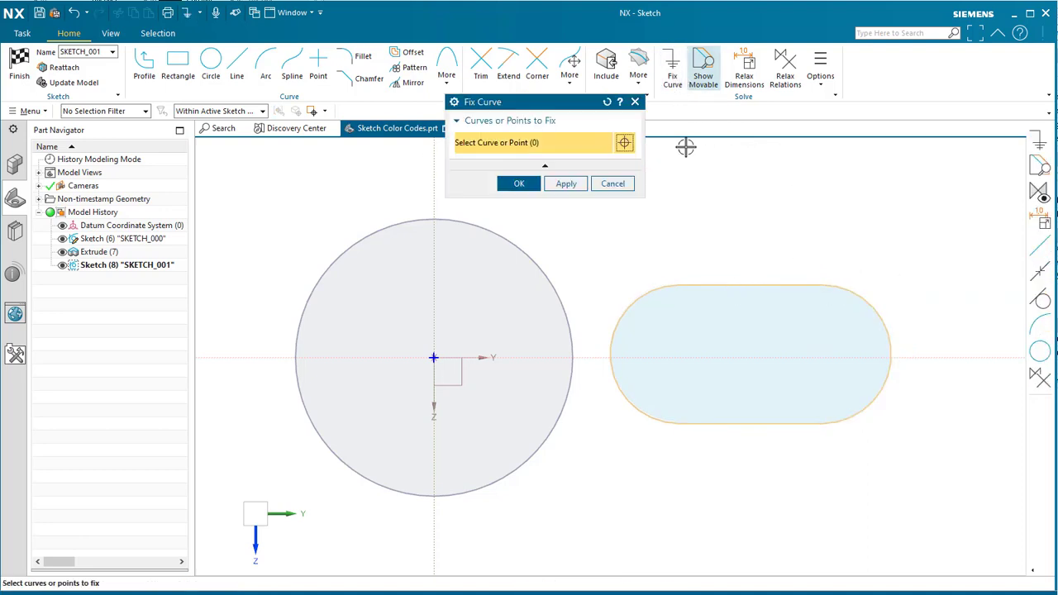
pyautogui.click(728, 424)
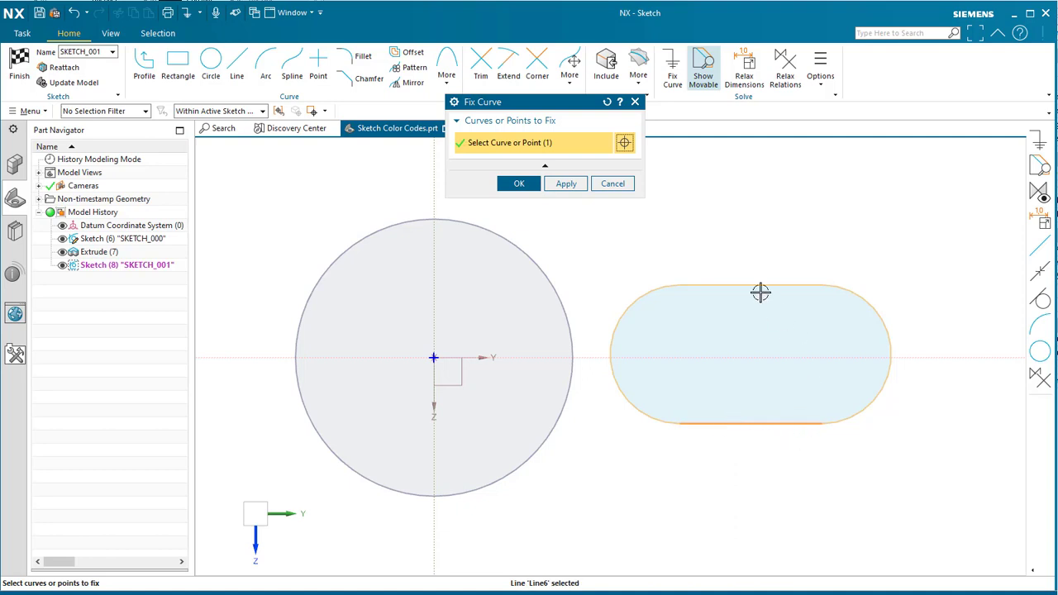
pyautogui.click(519, 184)
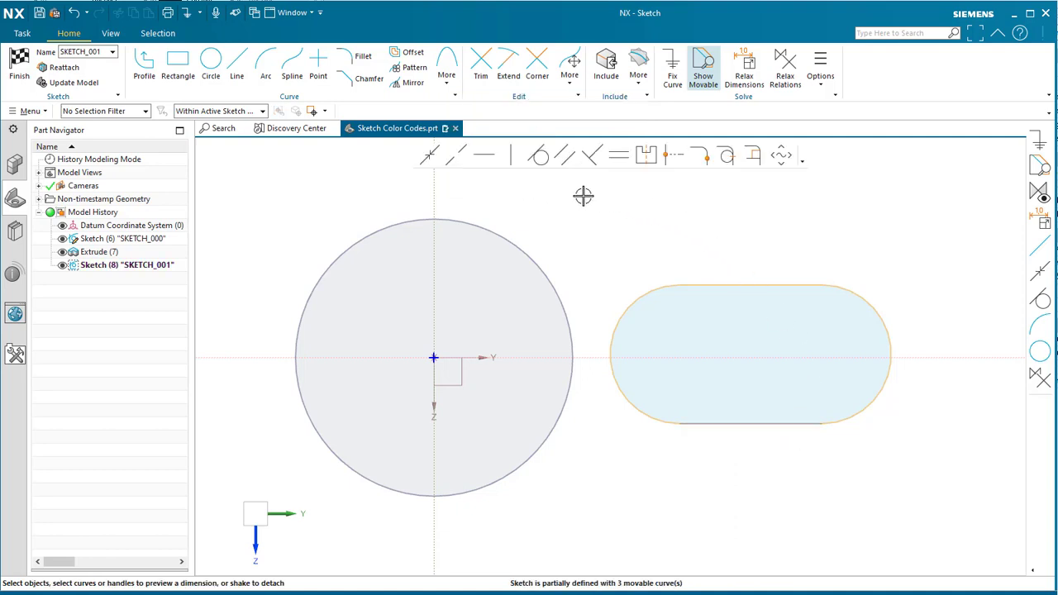
# Drag the slot's top-right endpoint up and outward, tilting the top edge.
pyautogui.click(822, 285)
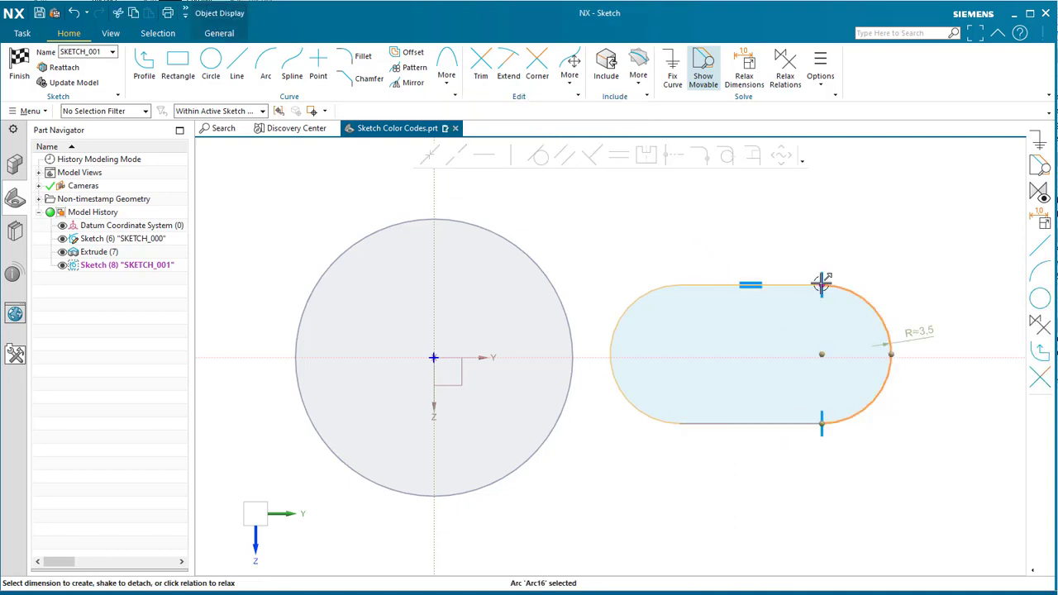
pyautogui.press('Escape')
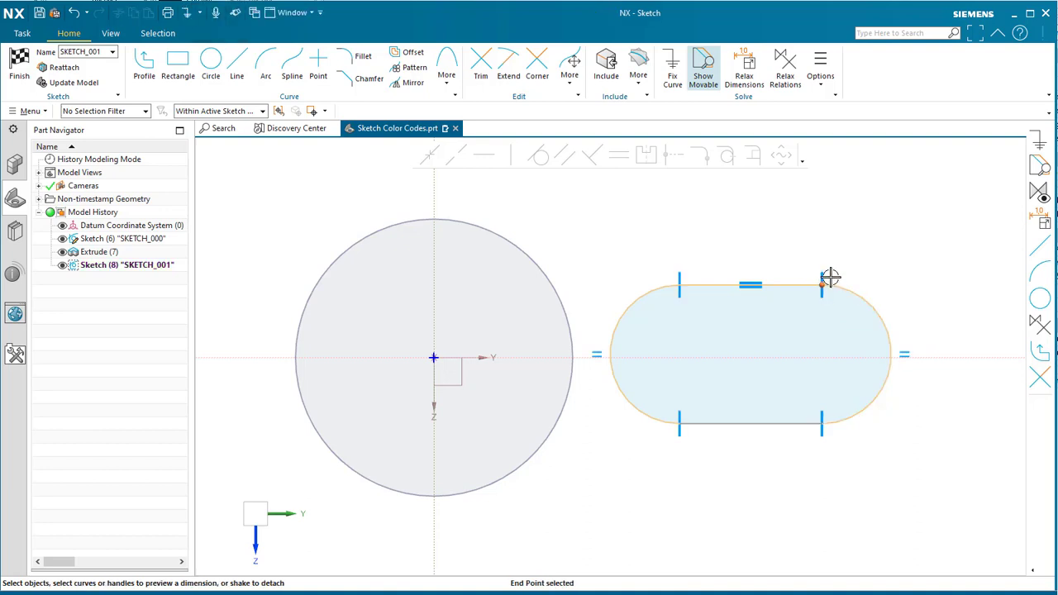
pyautogui.click(751, 279)
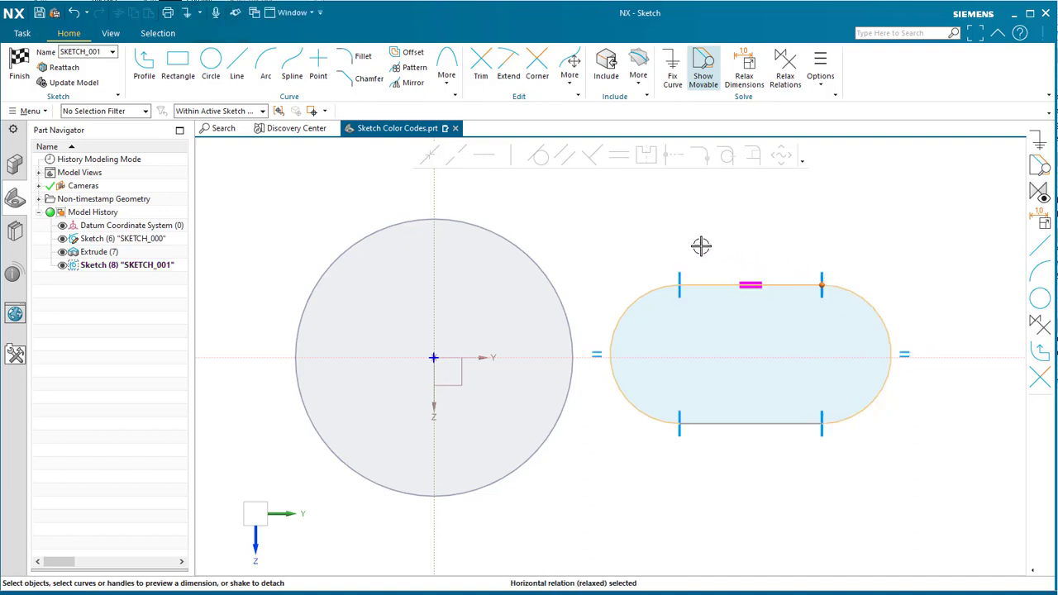
pyautogui.click(597, 352)
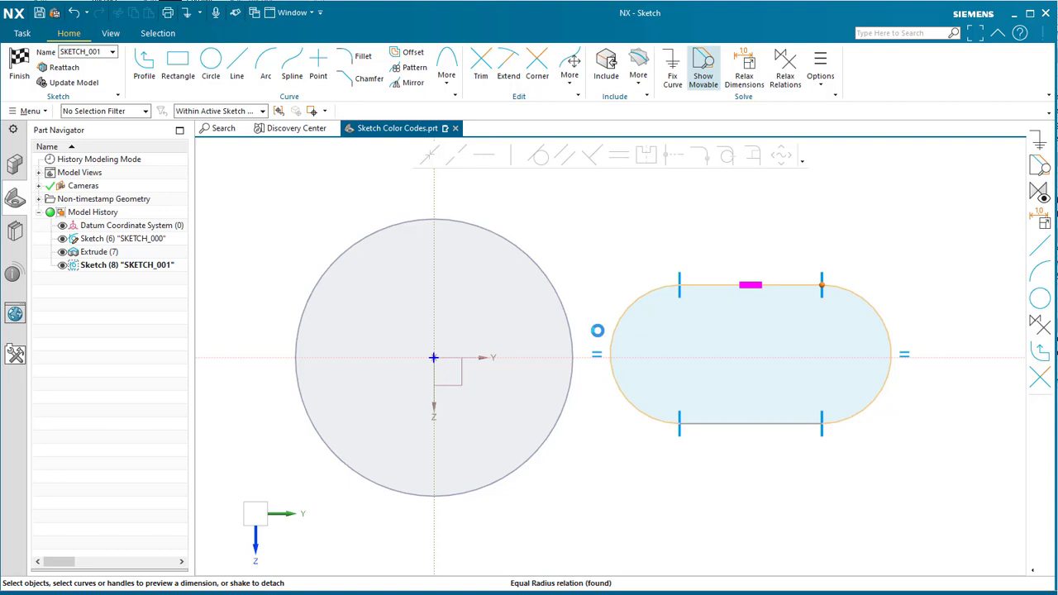
pyautogui.moveTo(823, 286)
pyautogui.mouseDown()
pyautogui.moveTo(831, 243)
pyautogui.moveTo(821, 307)
pyautogui.moveTo(838, 224)
pyautogui.moveTo(849, 220)
pyautogui.moveTo(851, 272)
pyautogui.moveTo(864, 241)
pyautogui.moveTo(855, 301)
pyautogui.moveTo(841, 246)
pyautogui.moveTo(815, 269)
pyautogui.mouseUp()
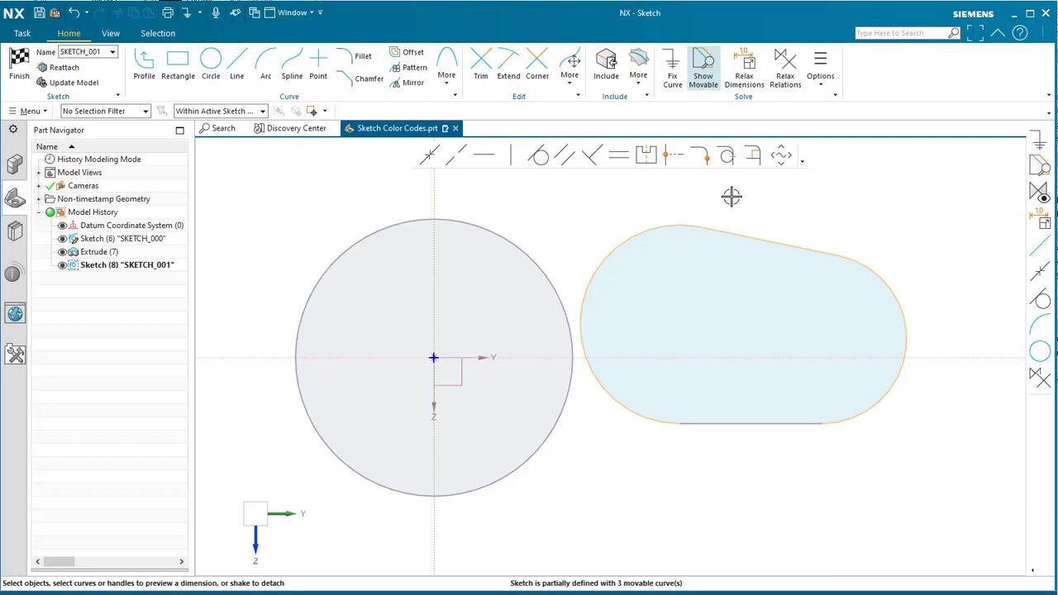
pyautogui.click(673, 66)
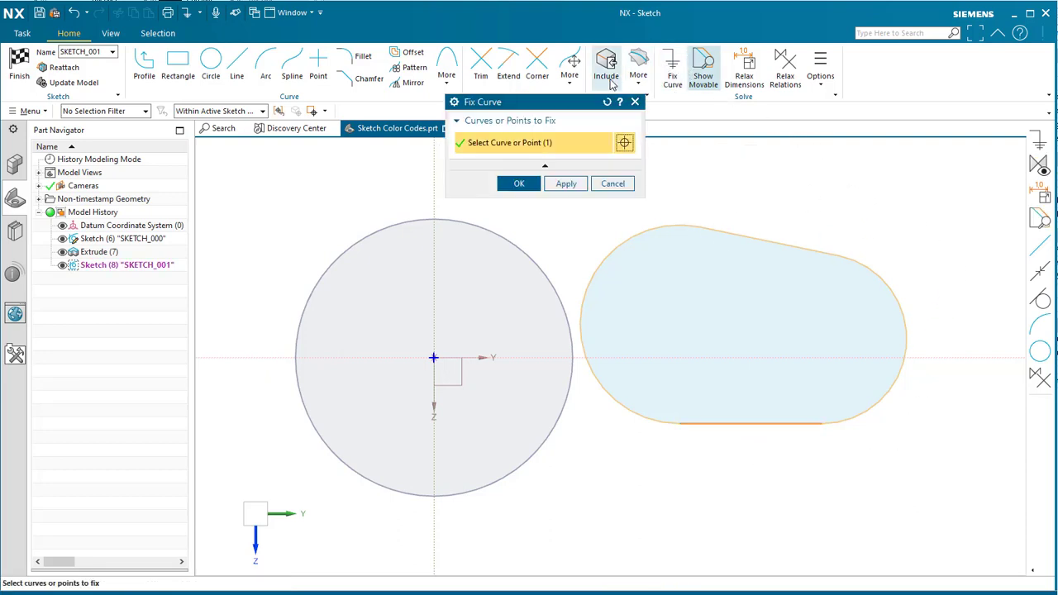
pyautogui.keyDown('shift'); pyautogui.click(742, 424); pyautogui.keyUp('shift')
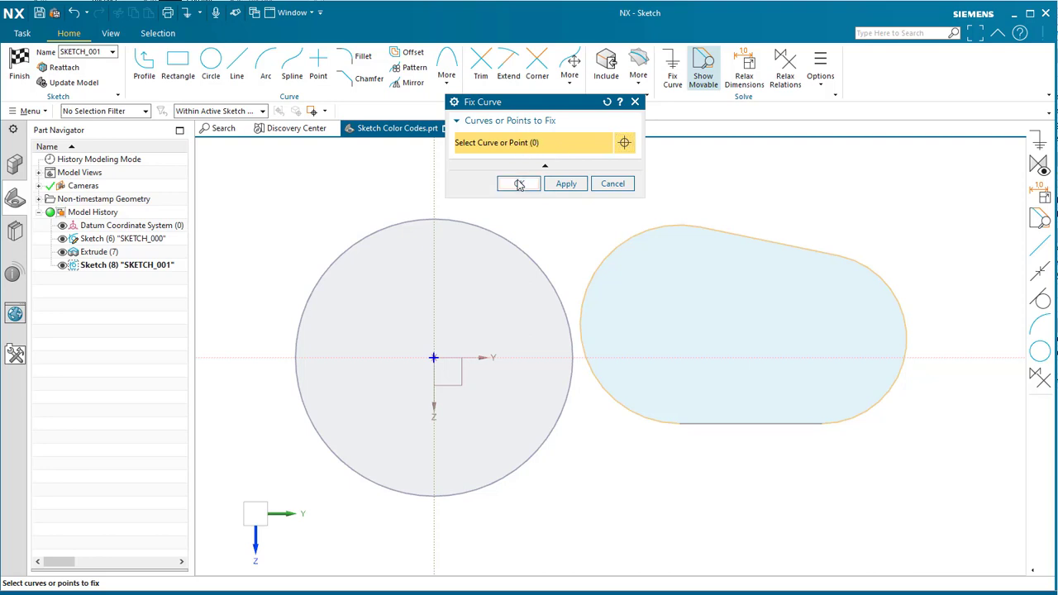
pyautogui.click(518, 183)
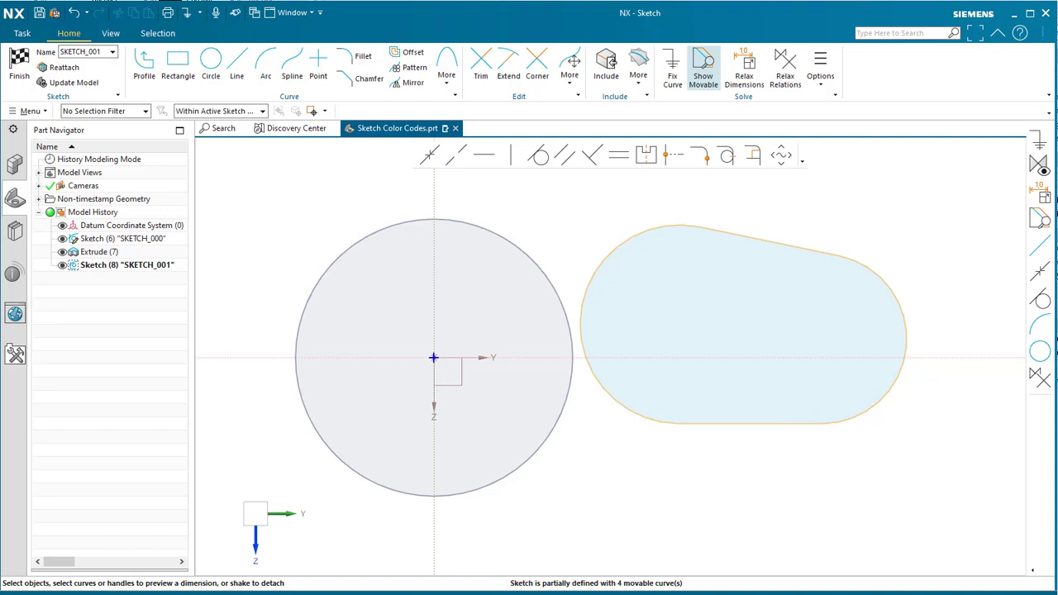
pyautogui.moveTo(883, 219)
pyautogui.mouseDown(button='middle')
pyautogui.moveTo(824, 224)
pyautogui.moveTo(825, 239)
pyautogui.mouseUp(button='middle')
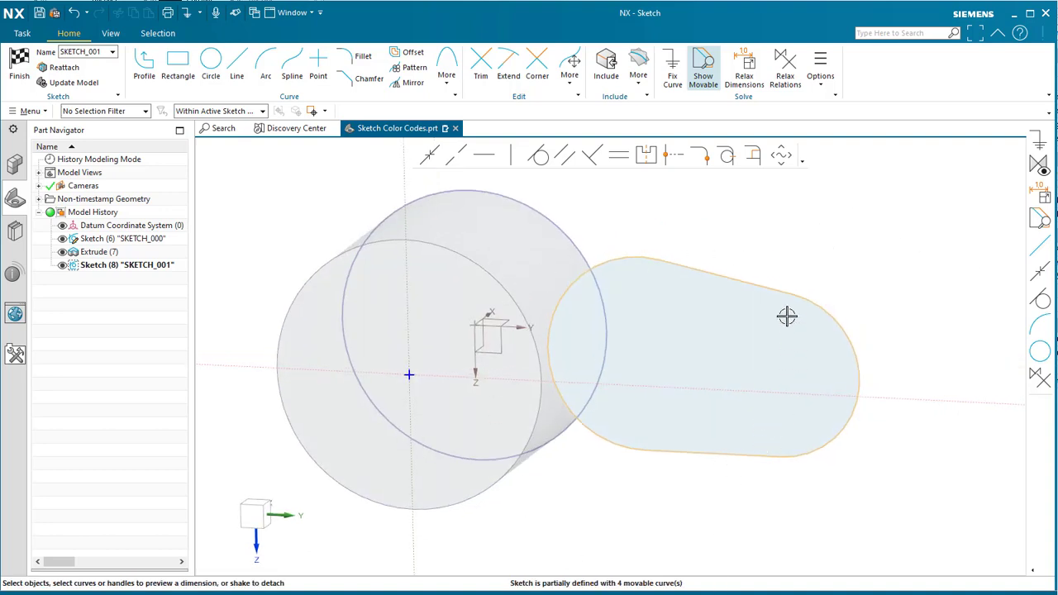
# Include the cylinder's circular end edge in SKETCH_001.
pyautogui.click(609, 66)
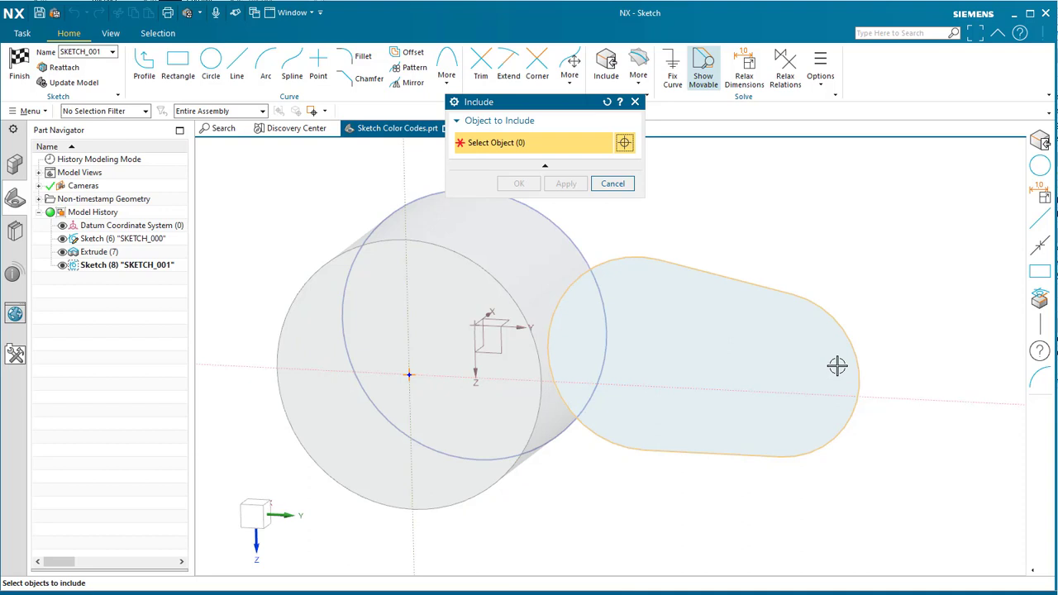
pyautogui.click(417, 195)
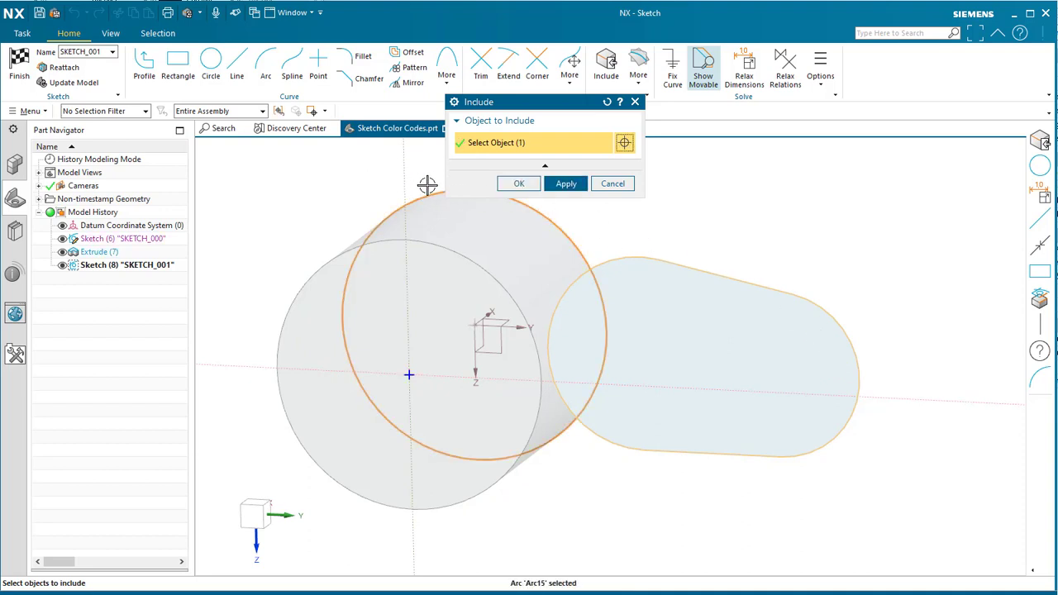
pyautogui.click(566, 184)
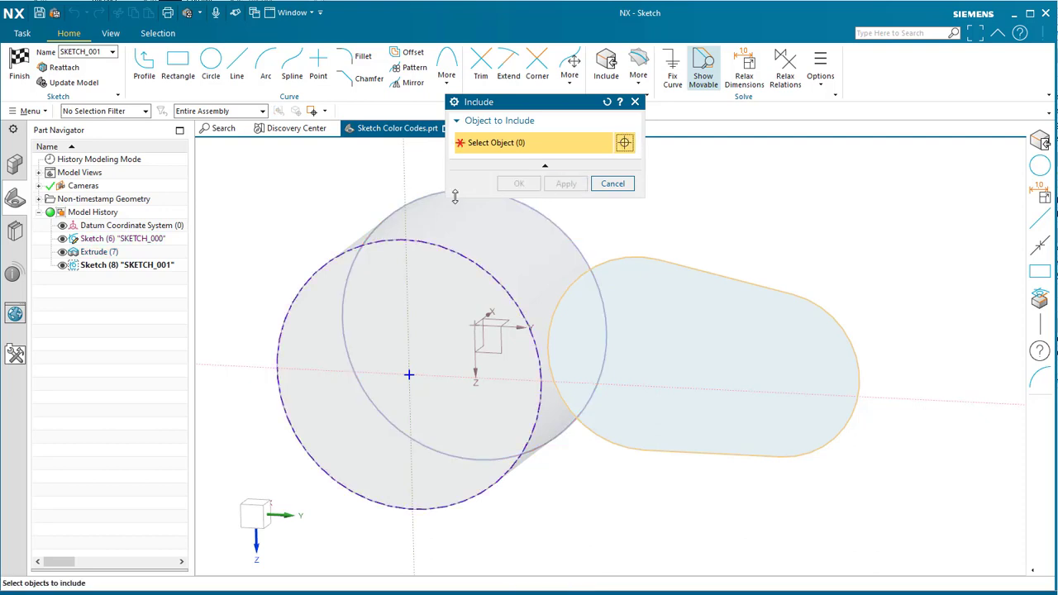
pyautogui.scroll(2, 300, 247)
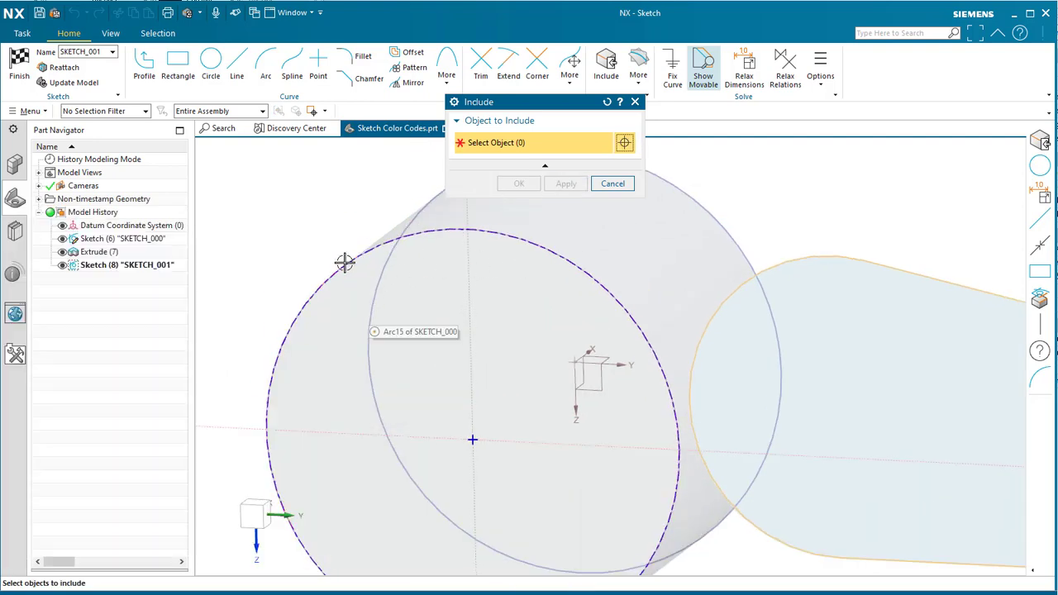
pyautogui.keyDown('shift'); pyautogui.moveTo(313, 211); pyautogui.dragTo(366, 180, button='middle'); pyautogui.keyUp('shift')
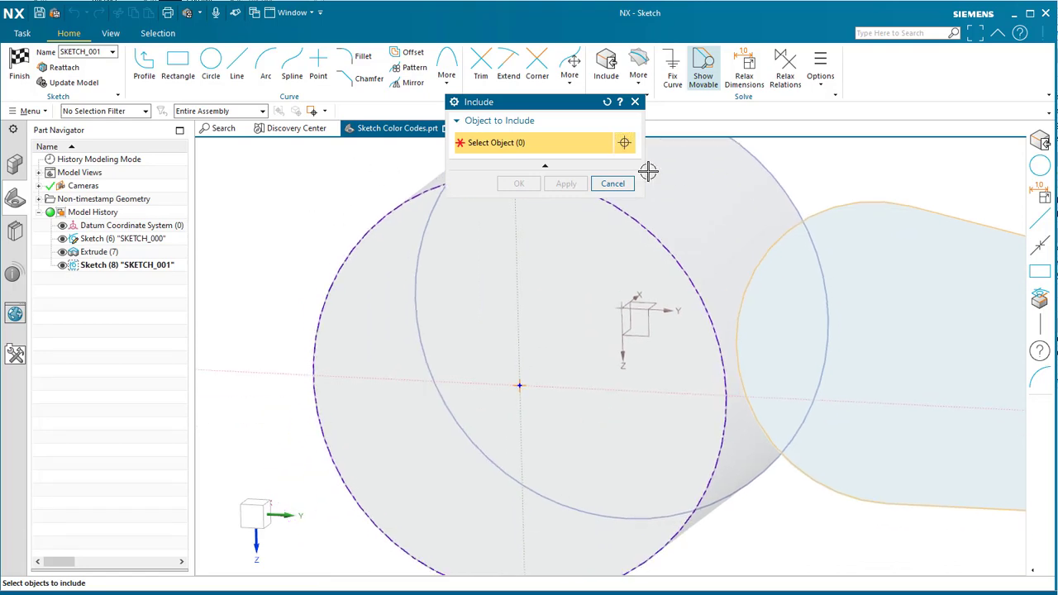
pyautogui.click(613, 184)
# Rotate the model, then view the sketch plane face-on with Shift+F8.
pyautogui.moveTo(746, 267); pyautogui.dragTo(782, 353, button='middle')
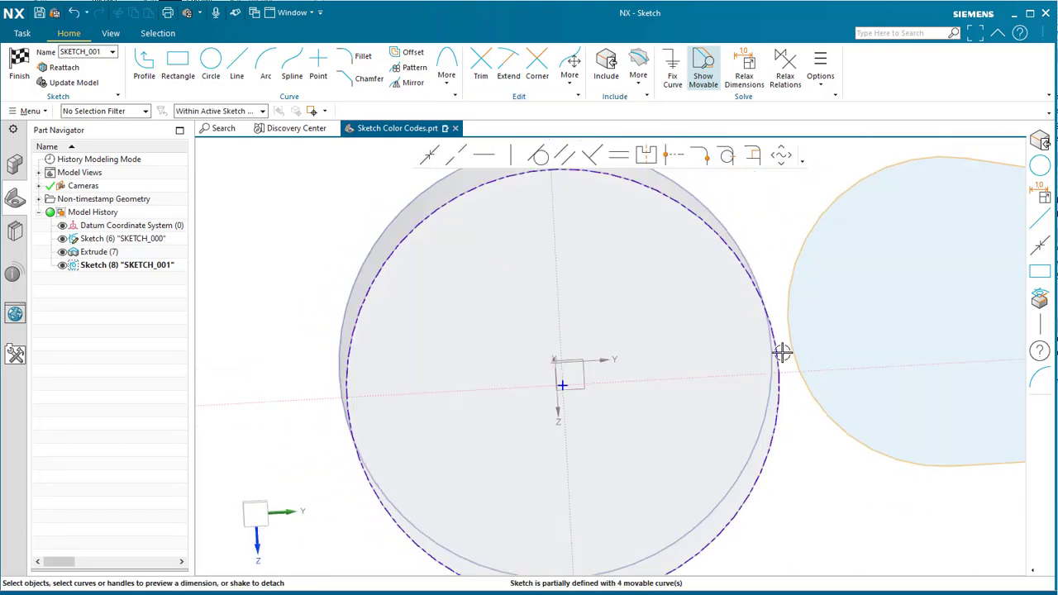
pyautogui.scroll(-3, 782, 352)
pyautogui.moveTo(782, 505); pyautogui.dragTo(765, 432, button='middle')
pyautogui.hotkey('shift', 'F8')
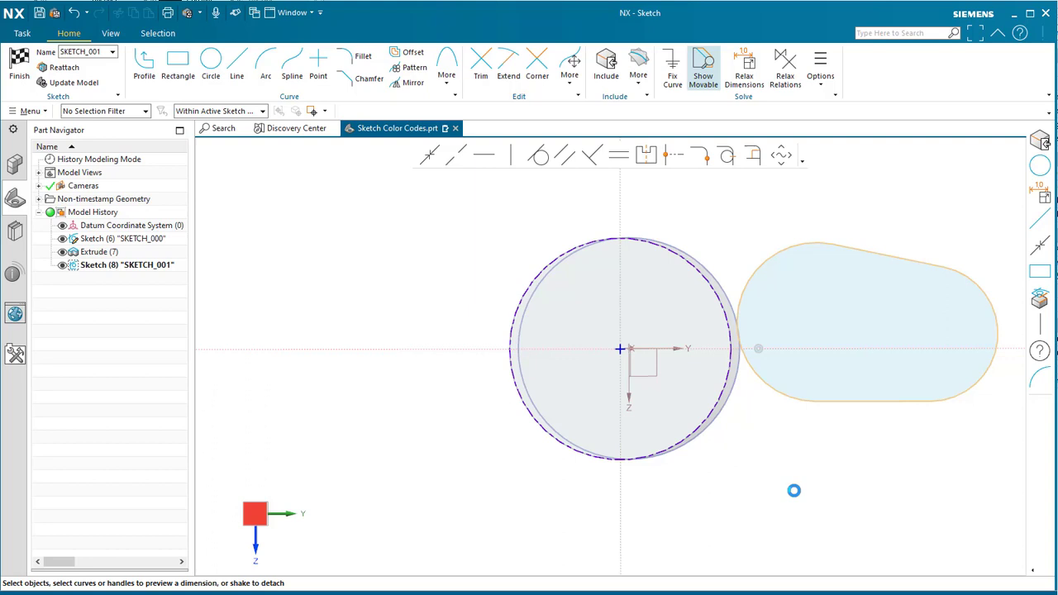
# Draw a line tangent to the bottom of the circle, then delete it.
pyautogui.click(236, 62)
pyautogui.click(342, 467)
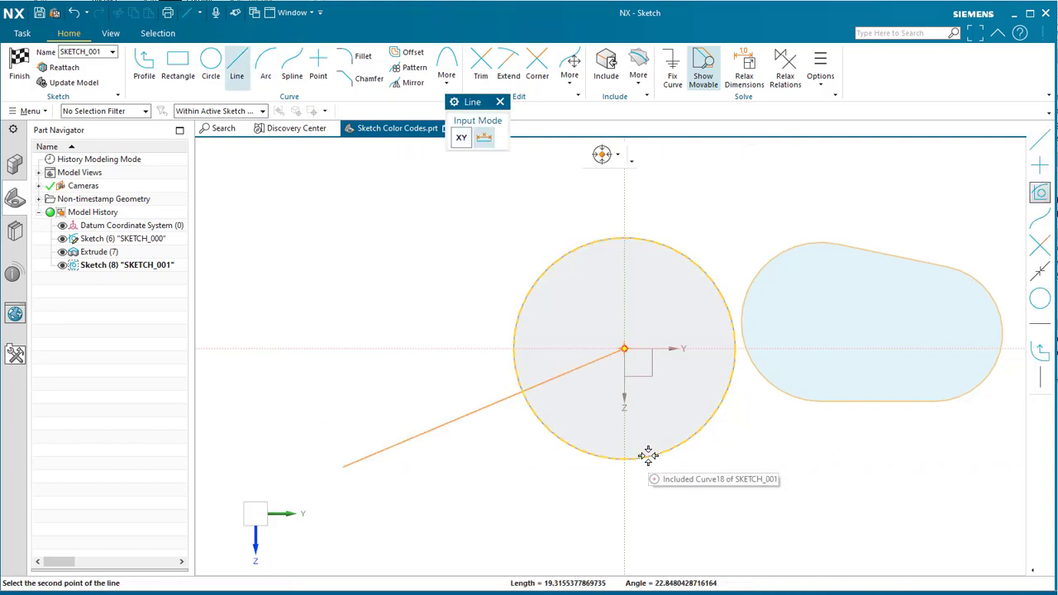
pyautogui.click(703, 459)
pyautogui.press('Escape')
pyautogui.scroll(3, 598, 463)
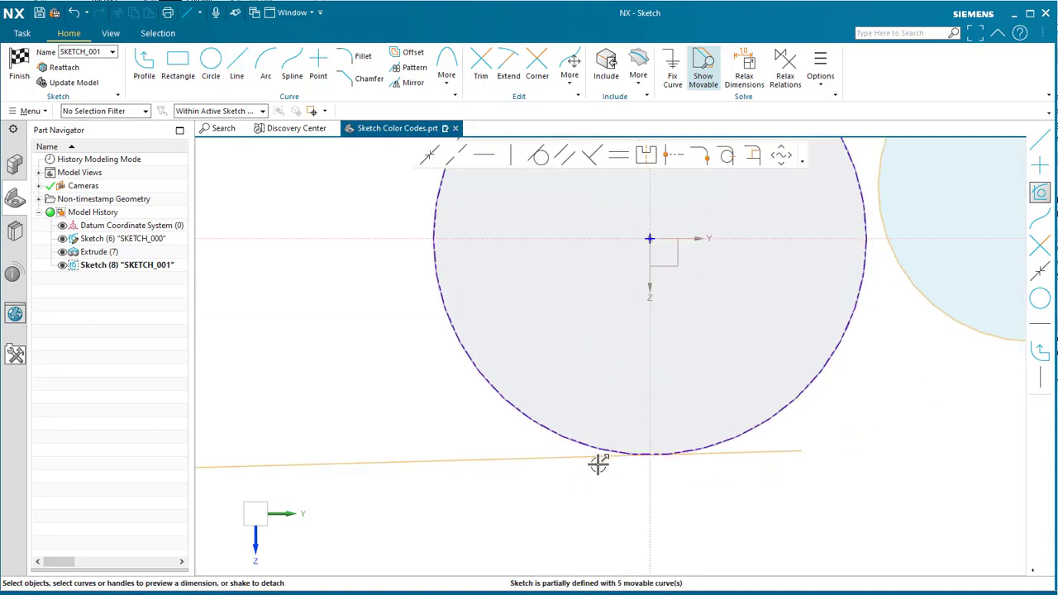
pyautogui.moveTo(597, 463)
pyautogui.mouseDown(button='middle')
pyautogui.moveTo(744, 465)
pyautogui.moveTo(673, 491)
pyautogui.mouseUp(button='middle')
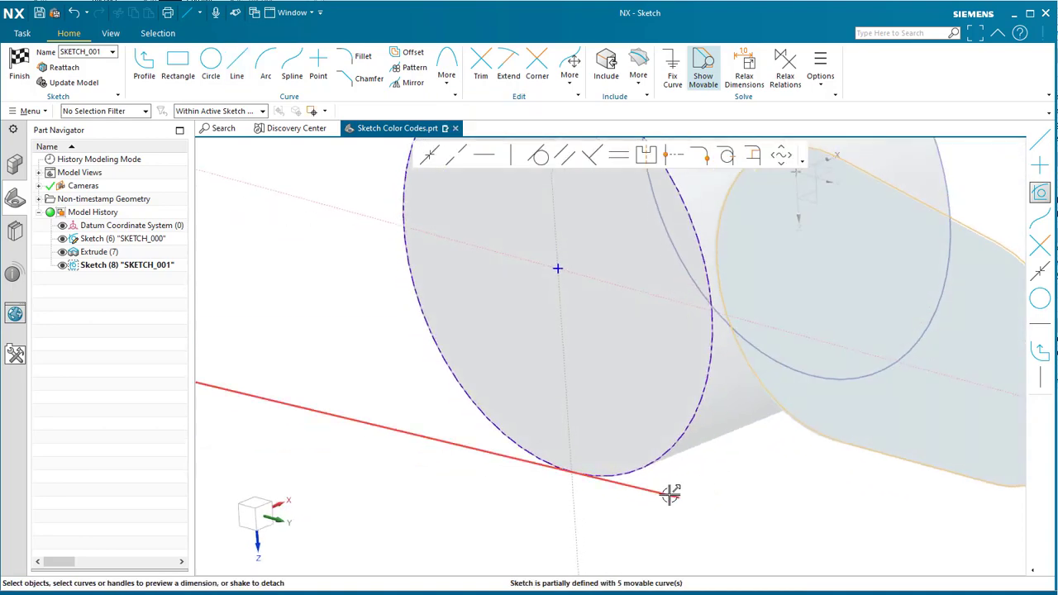
pyautogui.click(673, 493)
pyautogui.click(845, 562)
# Apply the Horizontal constraint to the slot's slanted top line.
pyautogui.moveTo(833, 493)
pyautogui.mouseDown(button='middle')
pyautogui.moveTo(843, 465)
pyautogui.moveTo(899, 484)
pyautogui.mouseUp(button='middle')
pyautogui.press('F8')
pyautogui.scroll(-4, 839, 457)
pyautogui.keyDown('shift'); pyautogui.moveTo(860, 444); pyautogui.dragTo(770, 449, button='middle'); pyautogui.keyUp('shift')
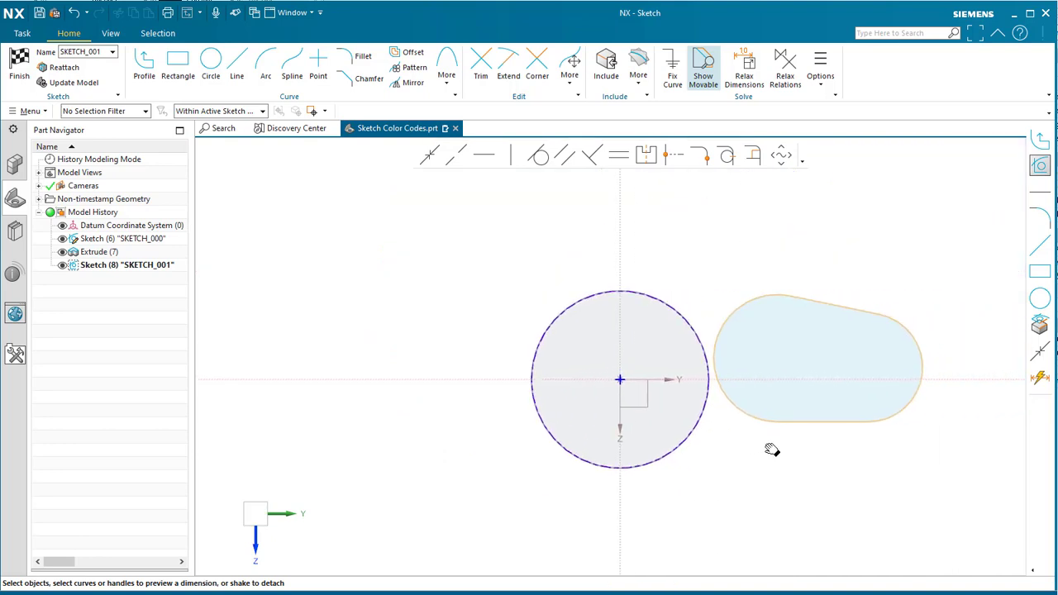
pyautogui.click(823, 301)
pyautogui.scroll(4, 818, 273)
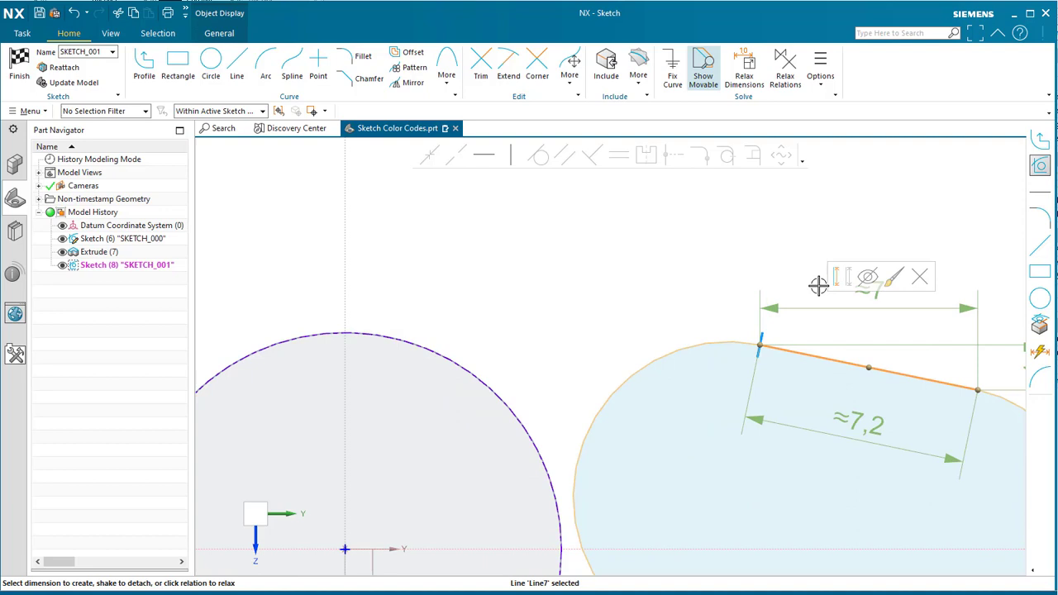
pyautogui.moveTo(751, 488)
pyautogui.keyDown('shift'); pyautogui.mouseDown(button='middle')
pyautogui.moveTo(664, 243)
pyautogui.moveTo(597, 196)
pyautogui.mouseUp(button='middle'); pyautogui.keyUp('shift')
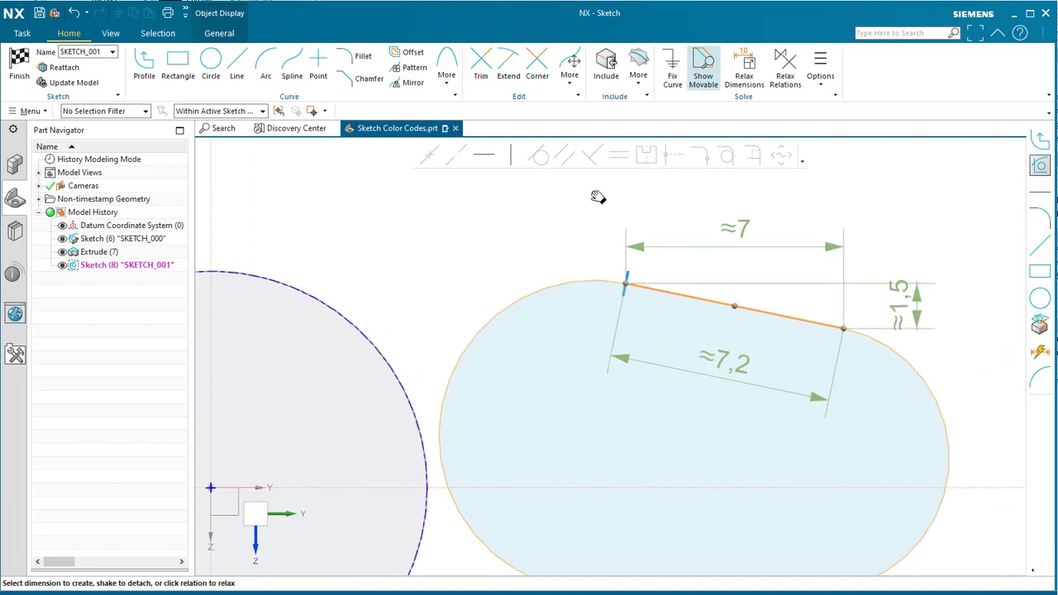
pyautogui.click(485, 155)
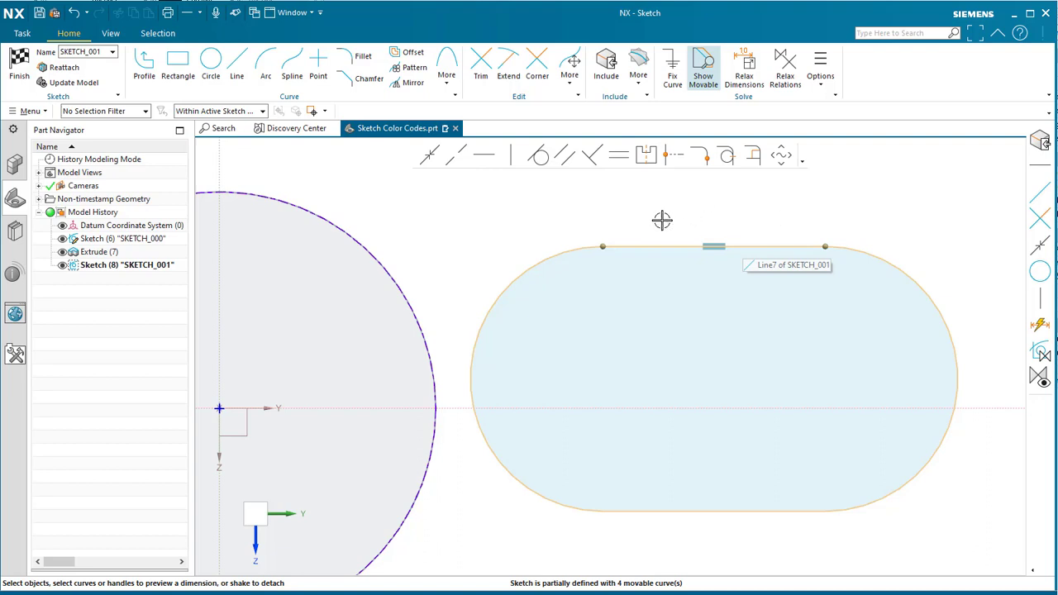
# Stretch the slot by dragging the right endpoint of its bottom line.
pyautogui.click(820, 70)
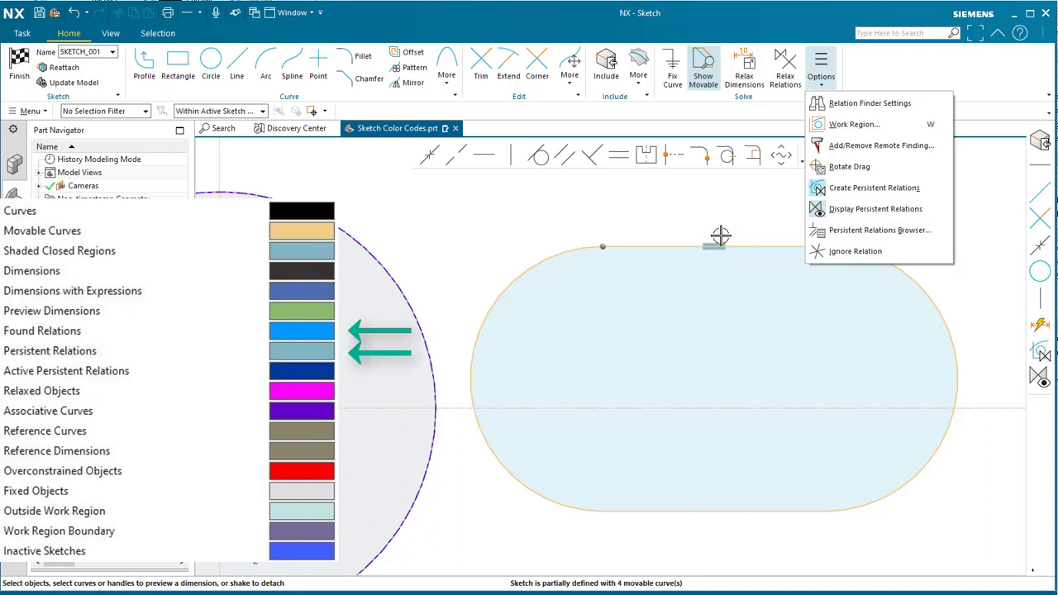
pyautogui.keyDown('shift'); pyautogui.moveTo(690, 222); pyautogui.dragTo(639, 218, button='middle'); pyautogui.keyUp('shift')
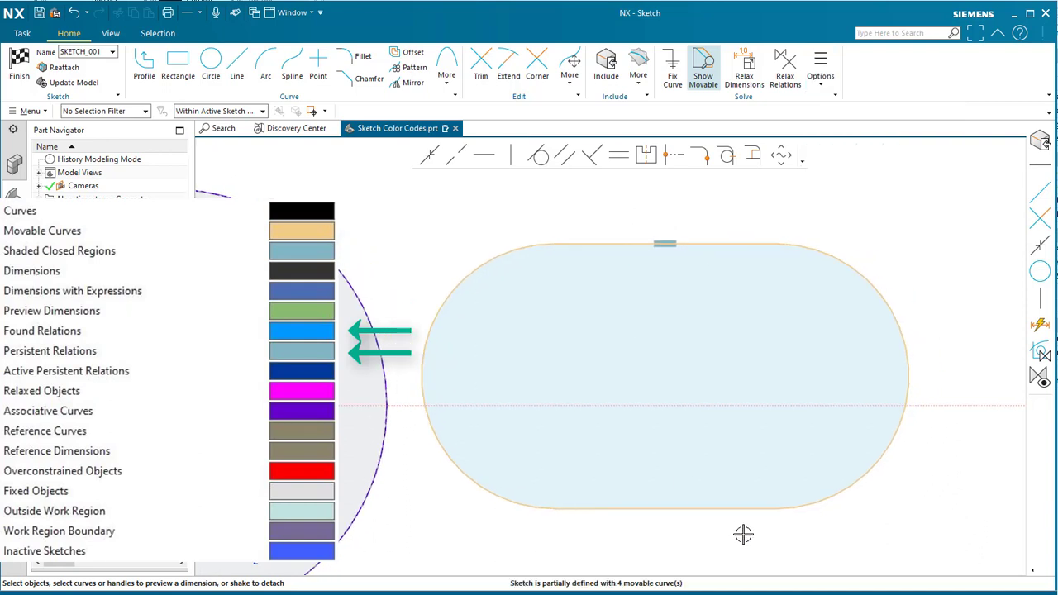
pyautogui.click(776, 509)
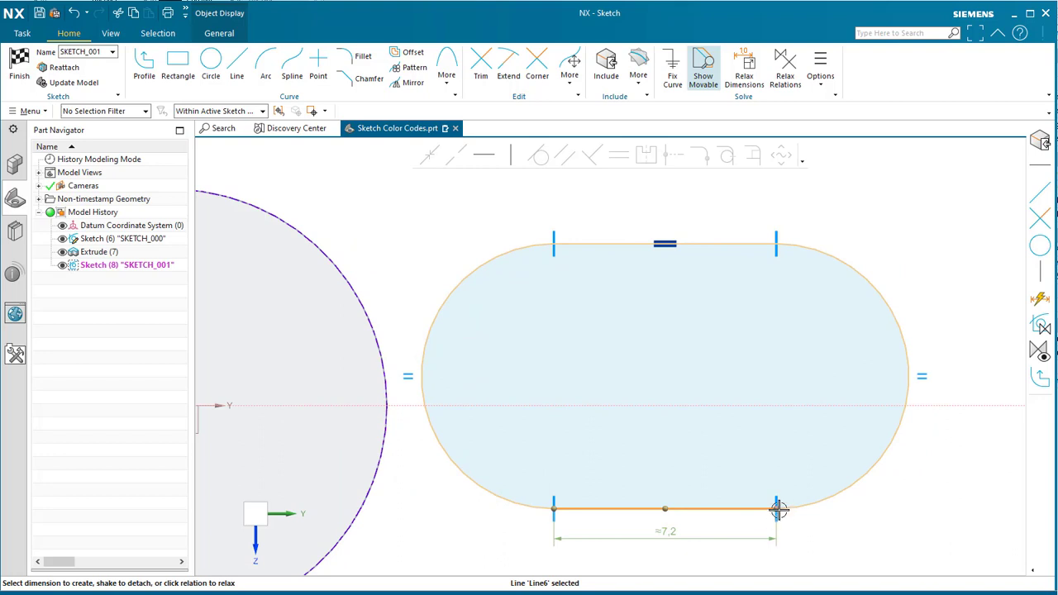
pyautogui.click(777, 509)
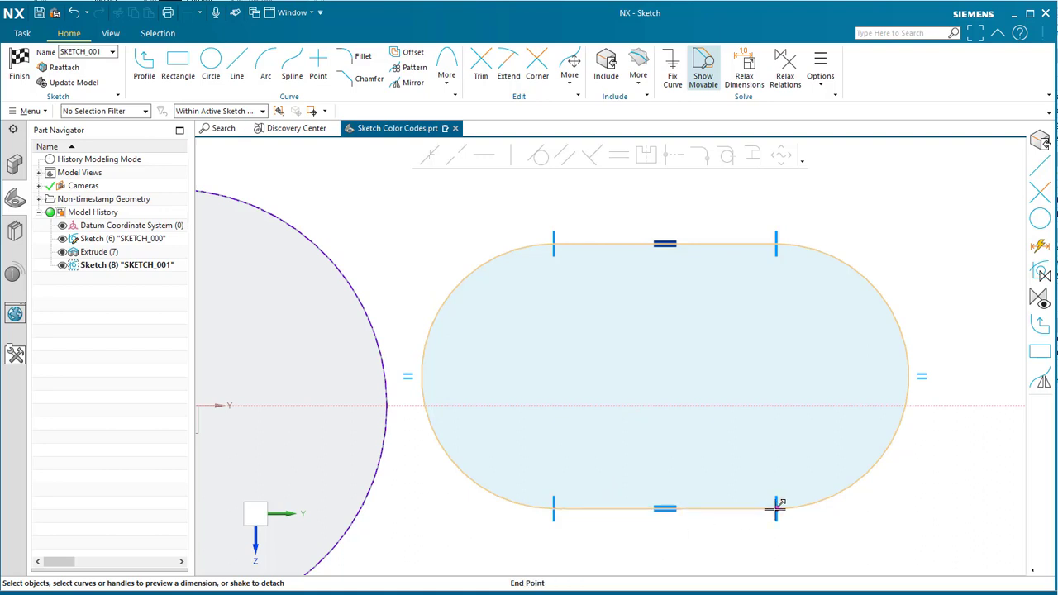
pyautogui.moveTo(775, 506); pyautogui.dragTo(785, 454)
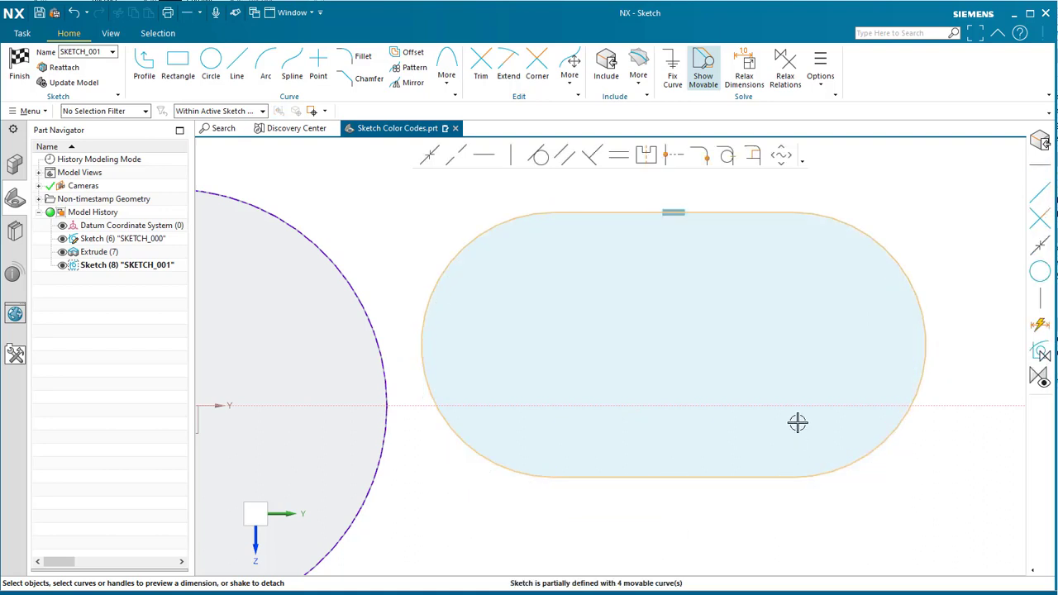
# Drag the slot's top line downward to narrow the slot.
pyautogui.moveTo(764, 210); pyautogui.dragTo(784, 267)
pyautogui.scroll(-3, 727, 322)
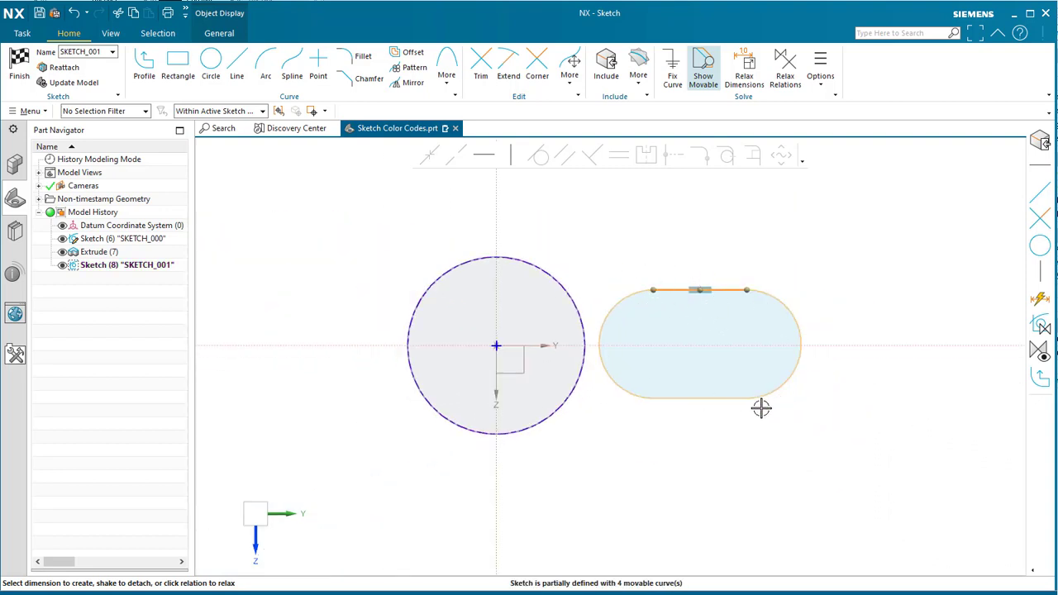
pyautogui.click(843, 288)
pyautogui.scroll(2, 645, 278)
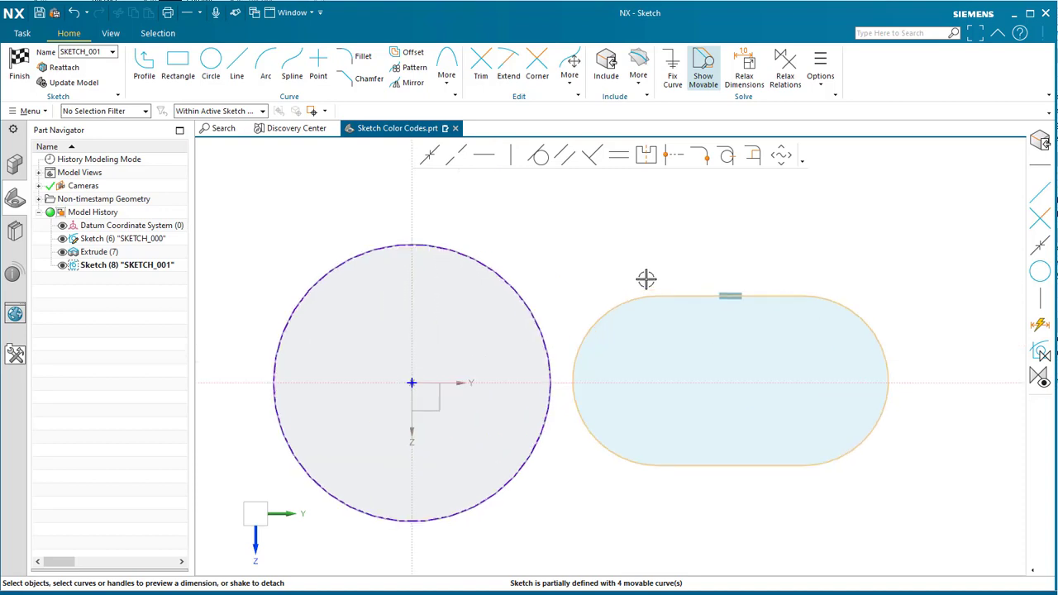
pyautogui.keyDown('shift'); pyautogui.moveTo(873, 292); pyautogui.dragTo(784, 260, button='middle'); pyautogui.keyUp('shift')
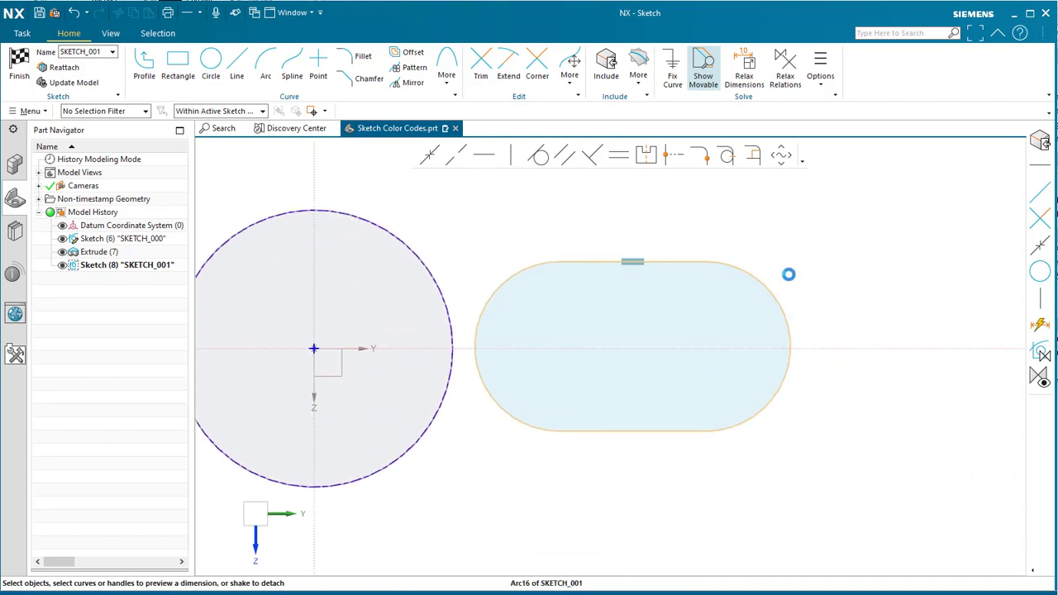
# Pull out the R4.3 radius dimension preview on the slot's right arc.
pyautogui.click(790, 324)
pyautogui.moveTo(789, 326); pyautogui.dragTo(868, 266)
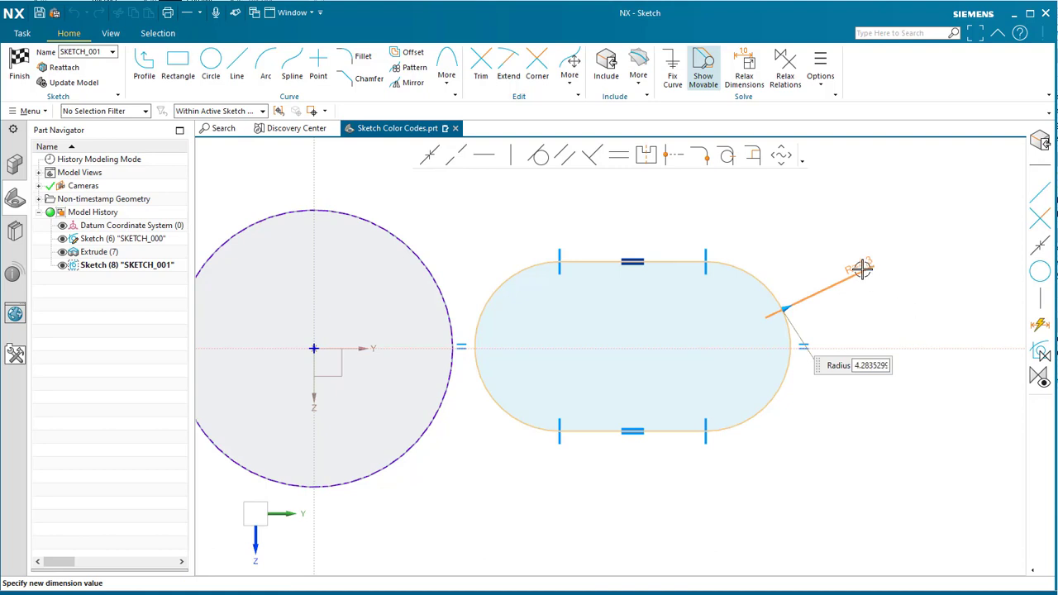
pyautogui.rightClick(864, 271)
pyautogui.press('Escape')
pyautogui.press('Escape')
pyautogui.rightClick(859, 266)
pyautogui.press('Escape')
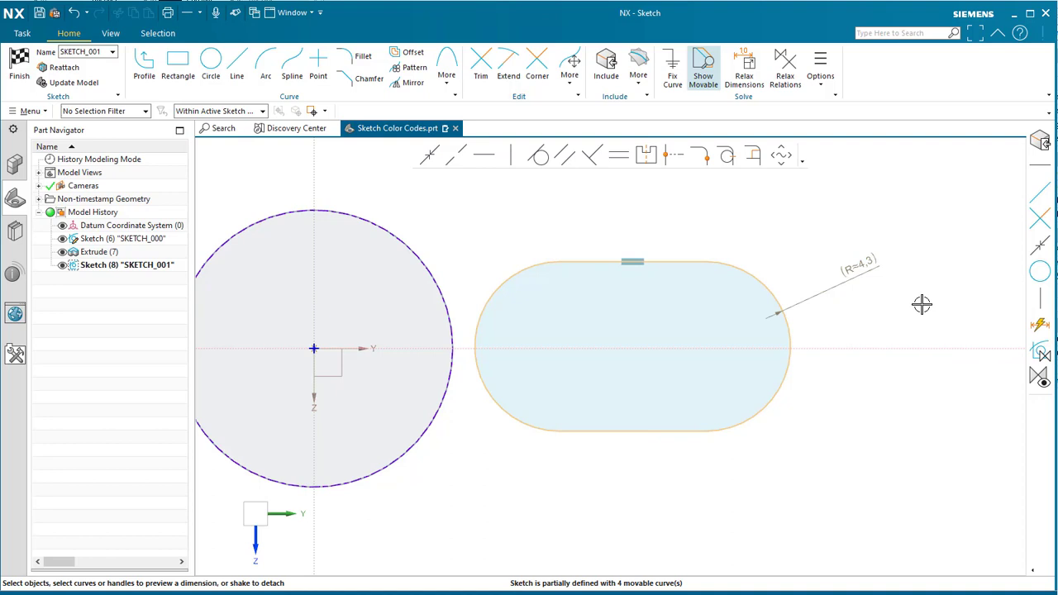
# Place a dimension on the right arc and switch it to a diameter of about 8.6.
pyautogui.click(705, 262)
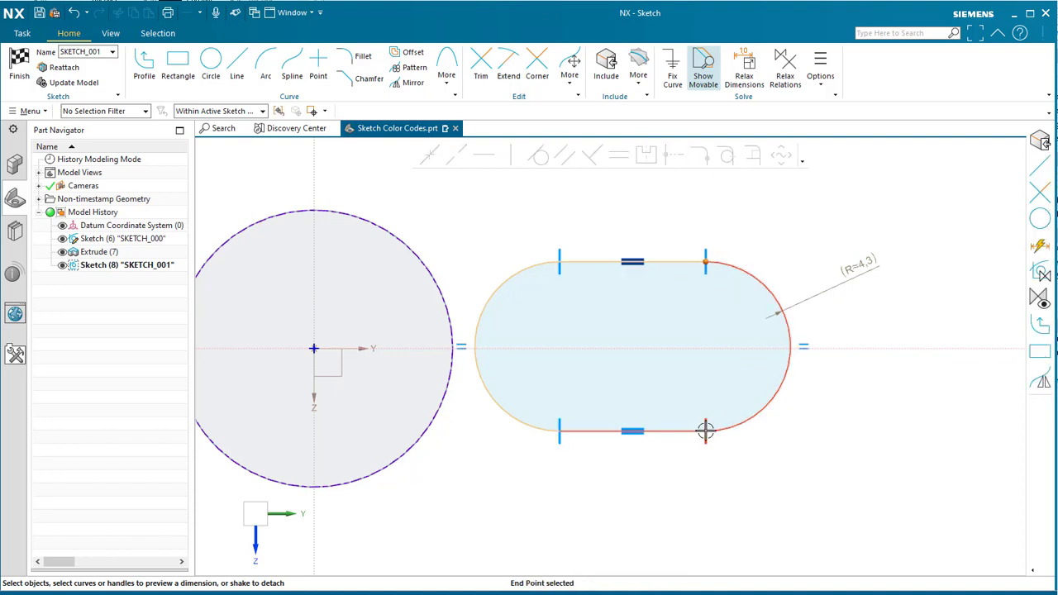
pyautogui.click(709, 432)
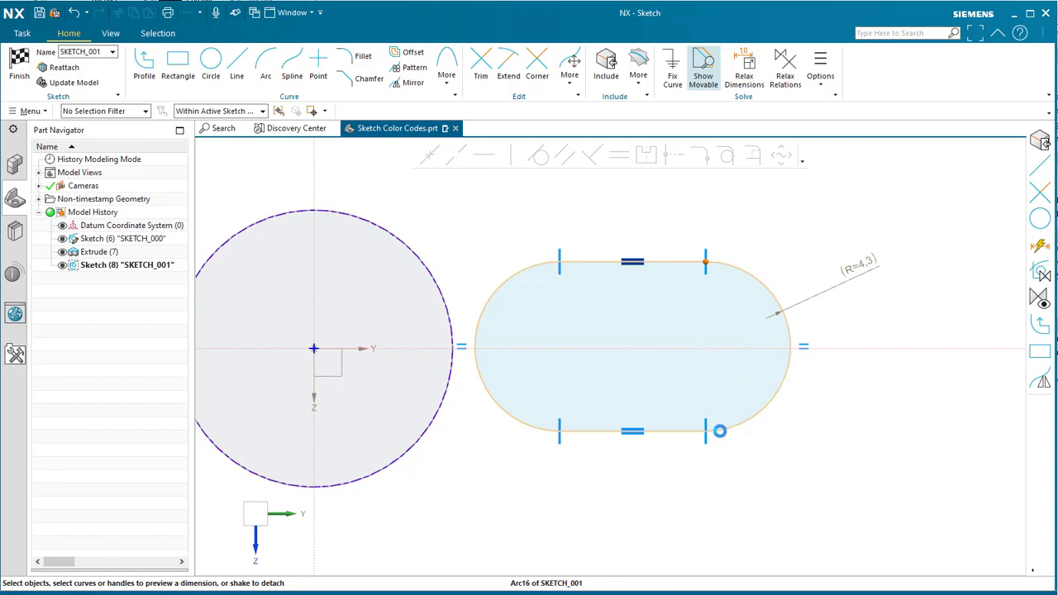
pyautogui.click(774, 422)
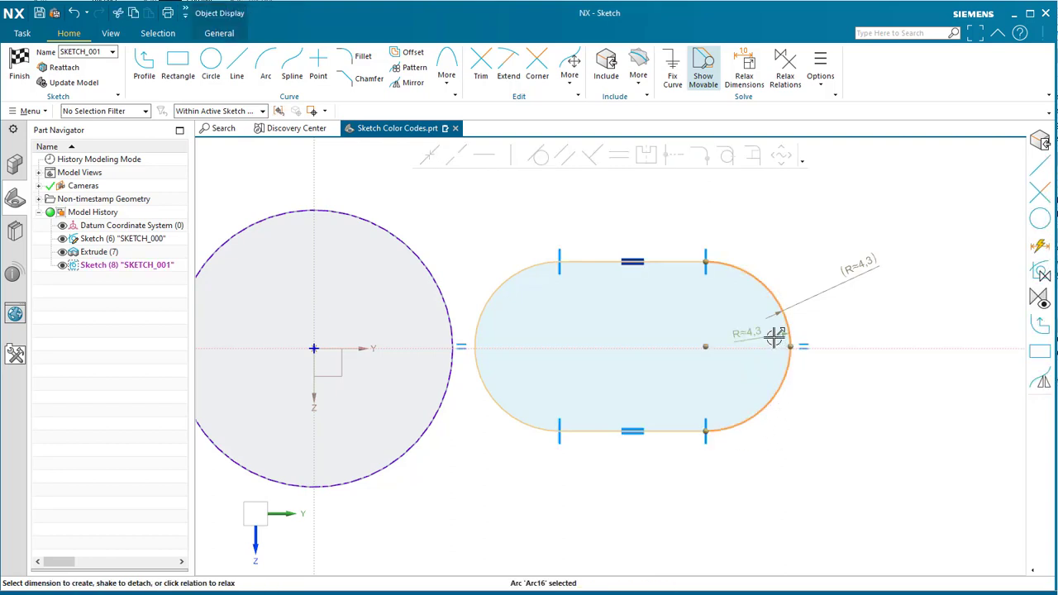
pyautogui.click(796, 387)
pyautogui.rightClick(818, 415)
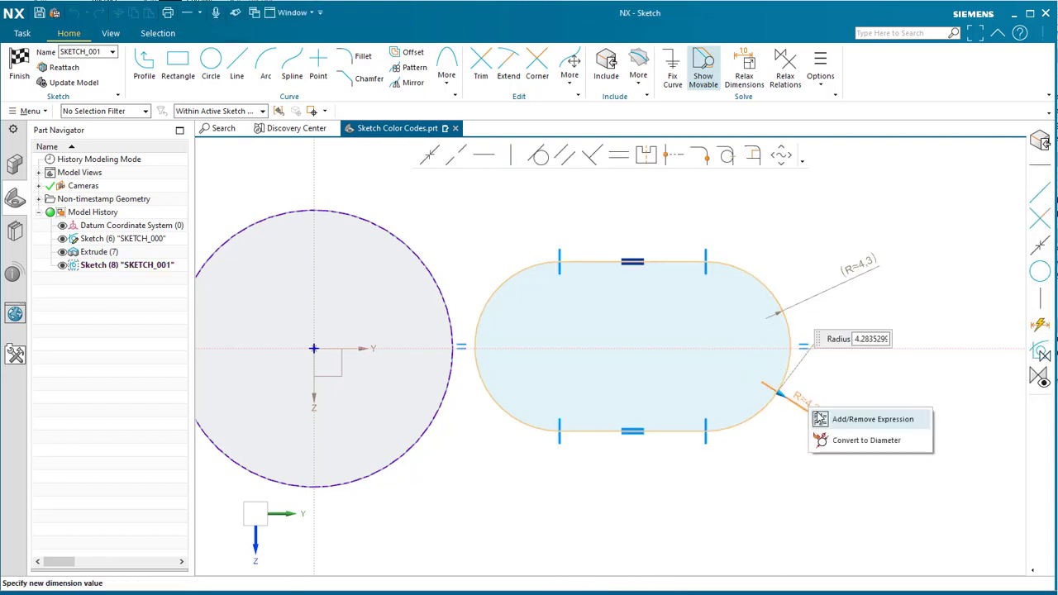
pyautogui.click(868, 442)
pyautogui.moveTo(709, 339); pyautogui.dragTo(898, 442)
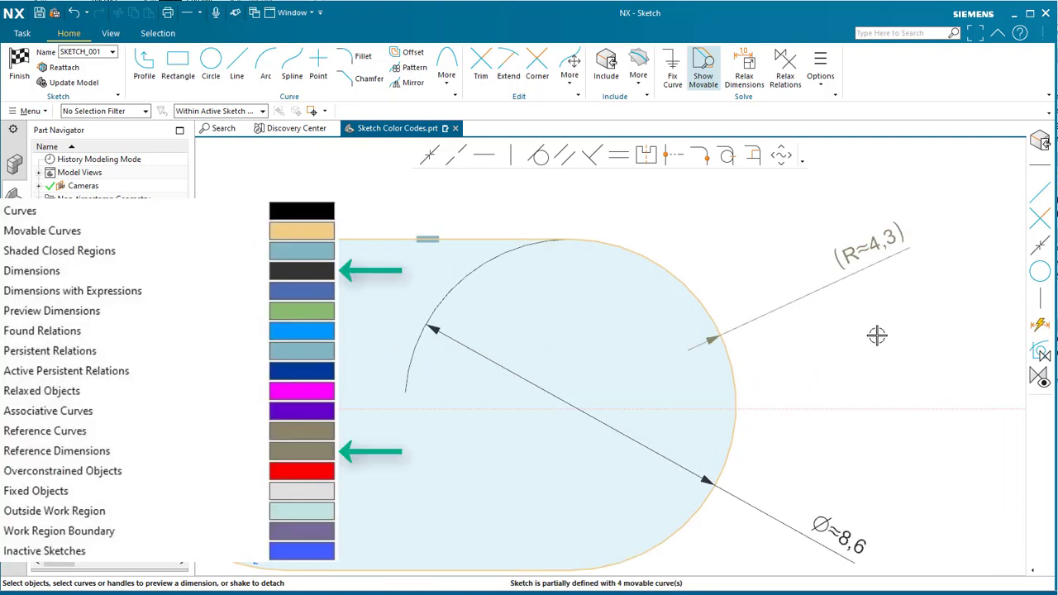
pyautogui.keyDown('shift'); pyautogui.moveTo(877, 335); pyautogui.dragTo(870, 263, button='middle'); pyautogui.keyUp('shift')
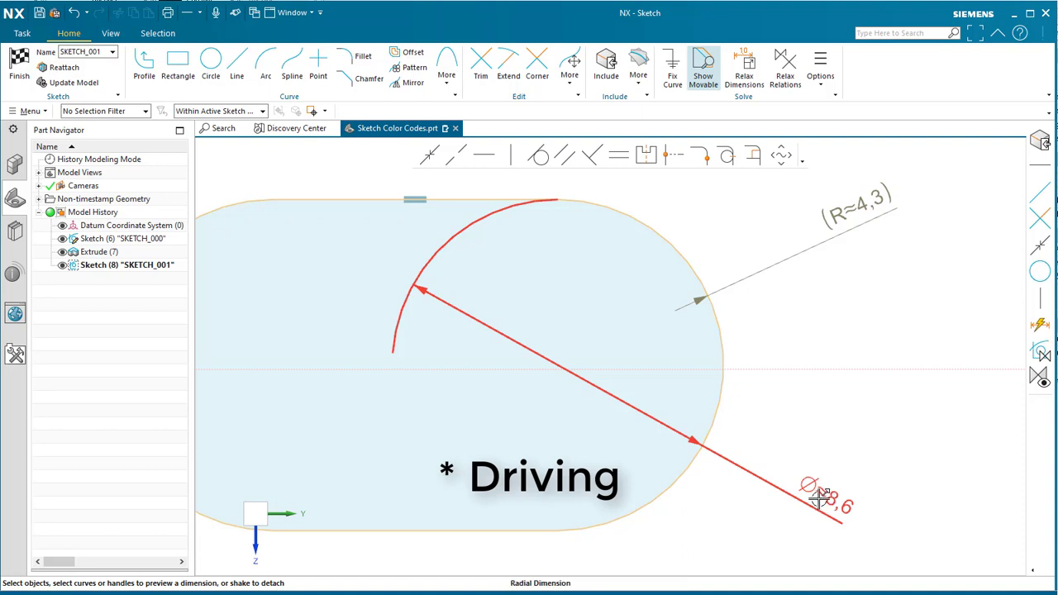
# Clear the dimension previews and delete the slot's top straight edge.
pyautogui.click(846, 223)
pyautogui.click(831, 498)
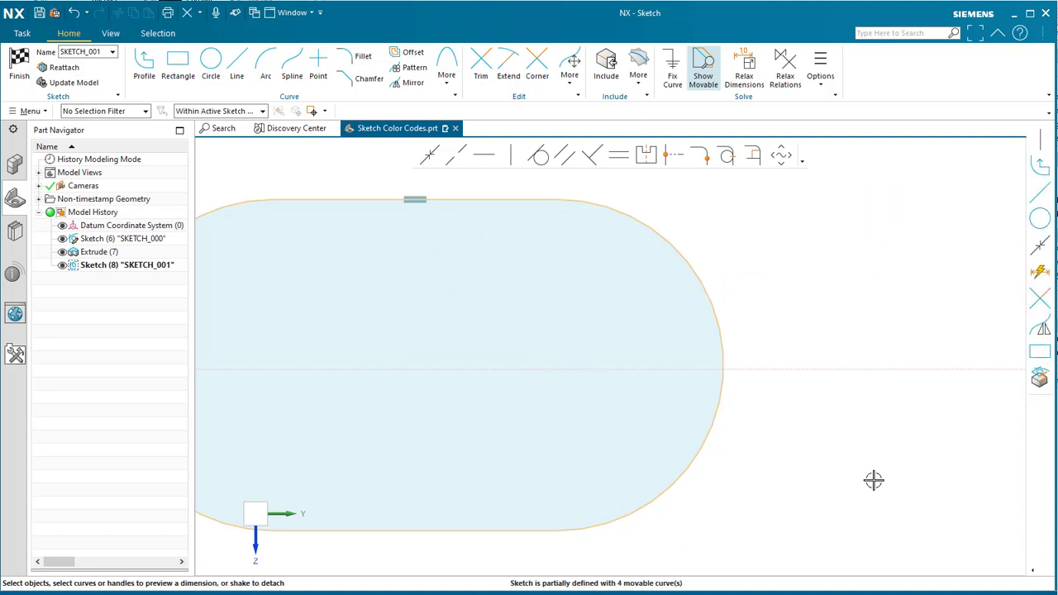
pyautogui.scroll(-4, 874, 480)
pyautogui.scroll(2, 721, 330)
pyautogui.moveTo(749, 277)
pyautogui.mouseDown(button='middle')
pyautogui.moveTo(768, 348)
pyautogui.moveTo(794, 331)
pyautogui.moveTo(798, 303)
pyautogui.moveTo(806, 339)
pyautogui.mouseUp(button='middle')
pyautogui.click(814, 321)
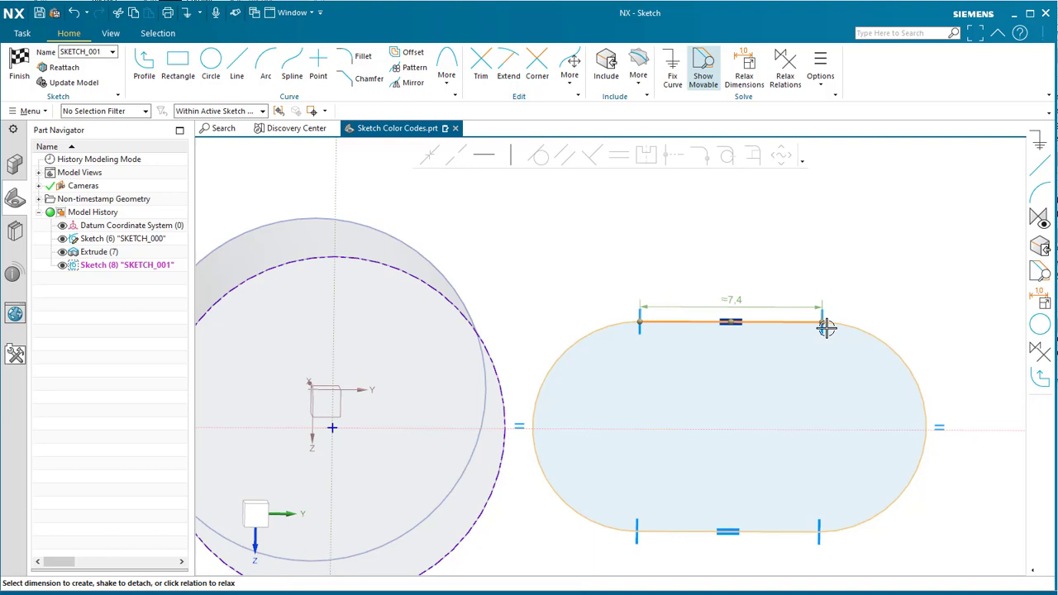
pyautogui.press('Delete')
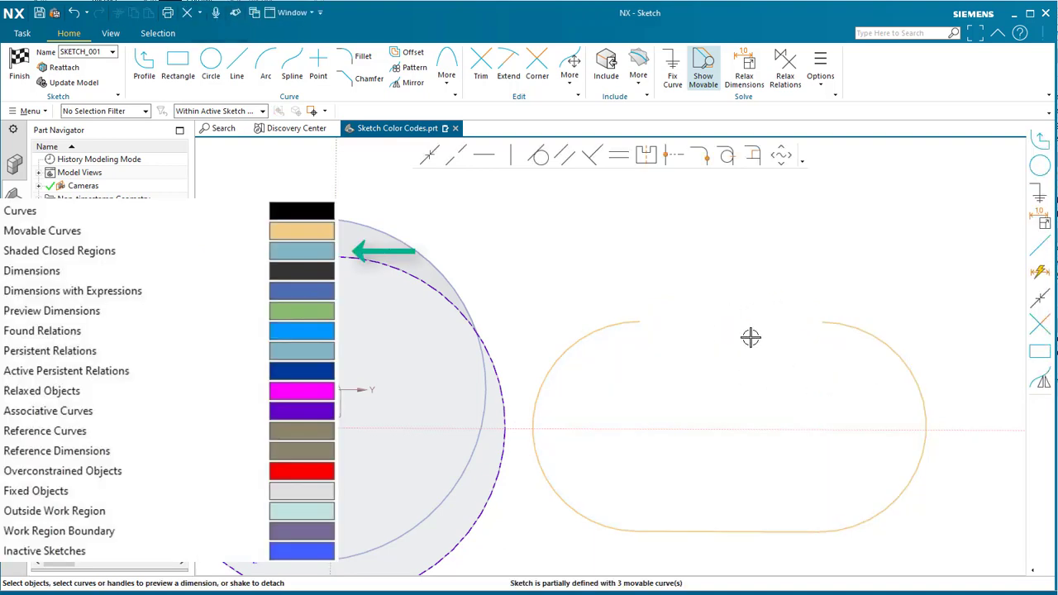
# Draw a new top line from the left arc's top end to the right arc's.
pyautogui.moveTo(750, 337)
pyautogui.keyDown('shift'); pyautogui.mouseDown(button='middle')
pyautogui.moveTo(724, 314)
pyautogui.moveTo(718, 273)
pyautogui.mouseUp(button='middle'); pyautogui.keyUp('shift')
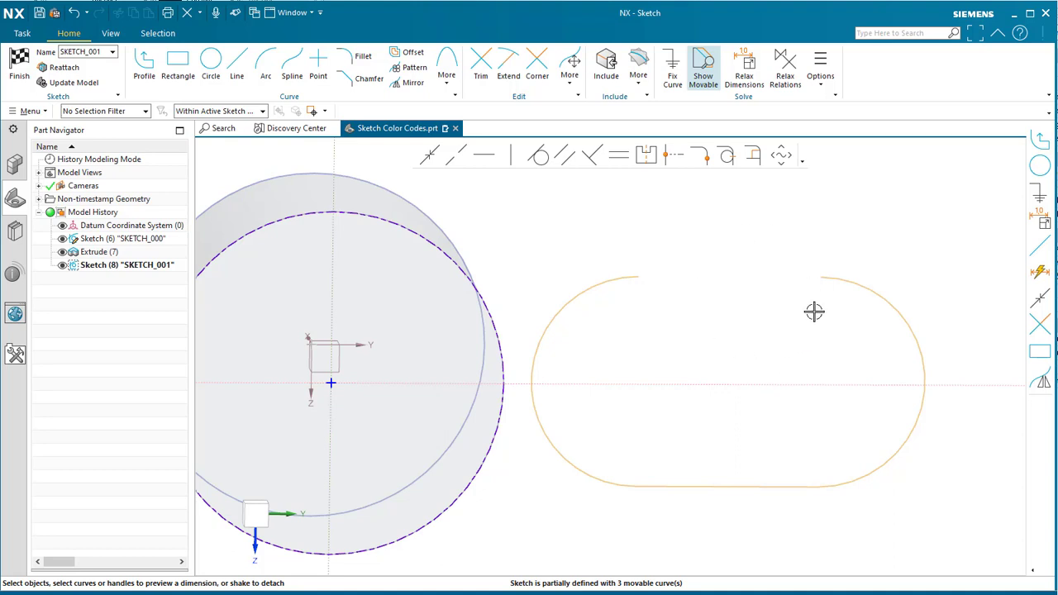
pyautogui.click(238, 63)
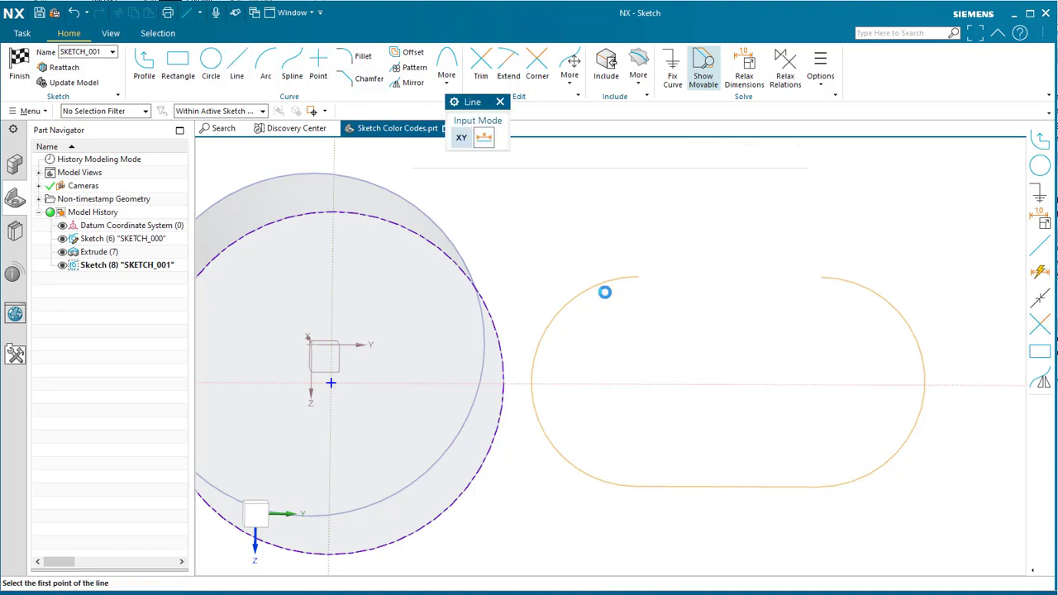
pyautogui.click(637, 277)
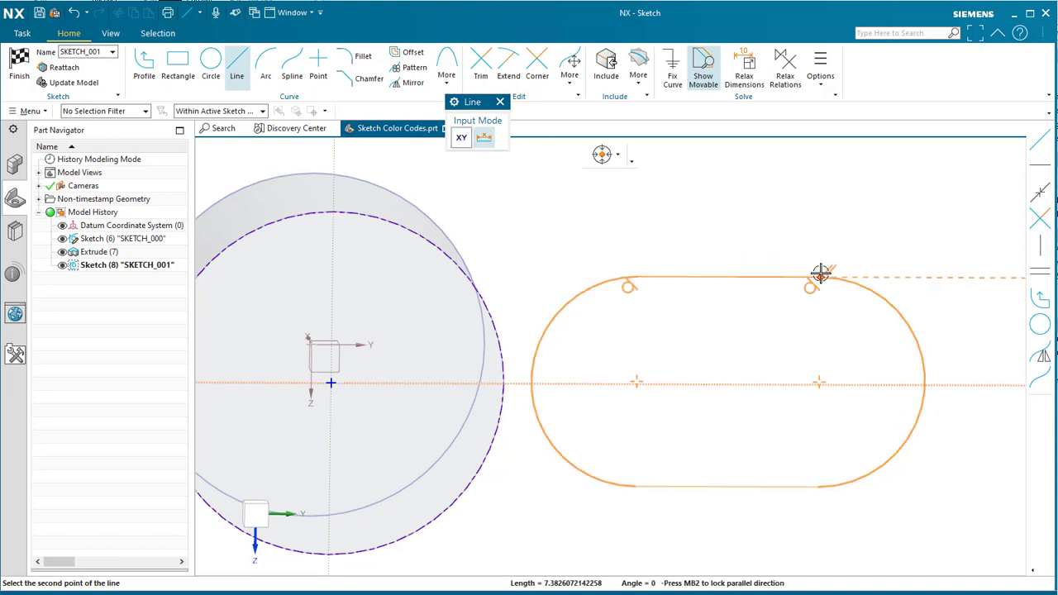
pyautogui.click(820, 277)
pyautogui.press('Escape')
pyautogui.press('Escape')
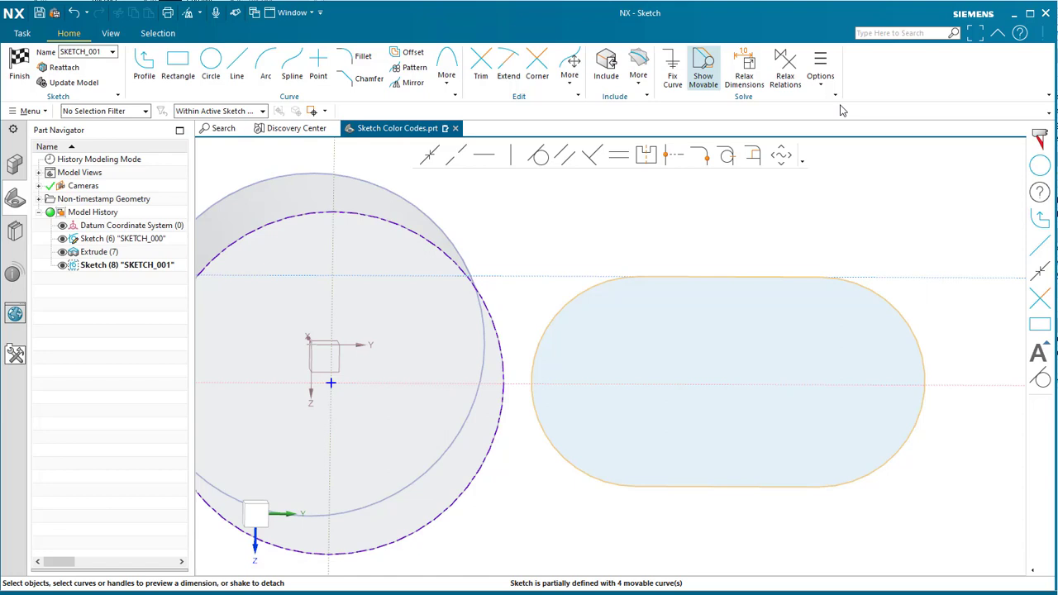
# Remove the redrawn top line from remote finding, then return to the F8 straight-on view.
pyautogui.click(831, 78)
pyautogui.click(882, 146)
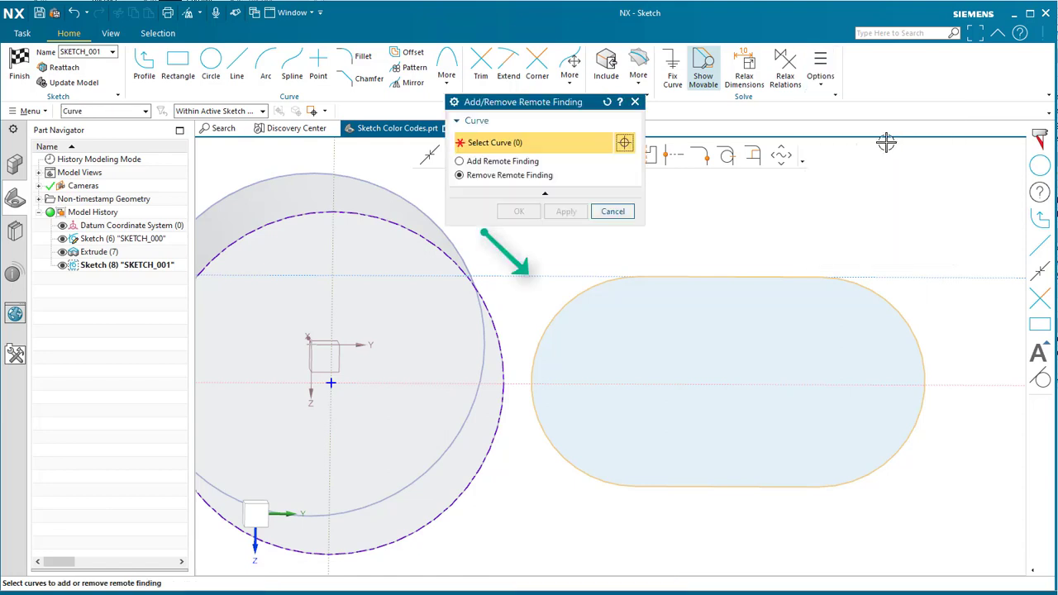
pyautogui.click(637, 278)
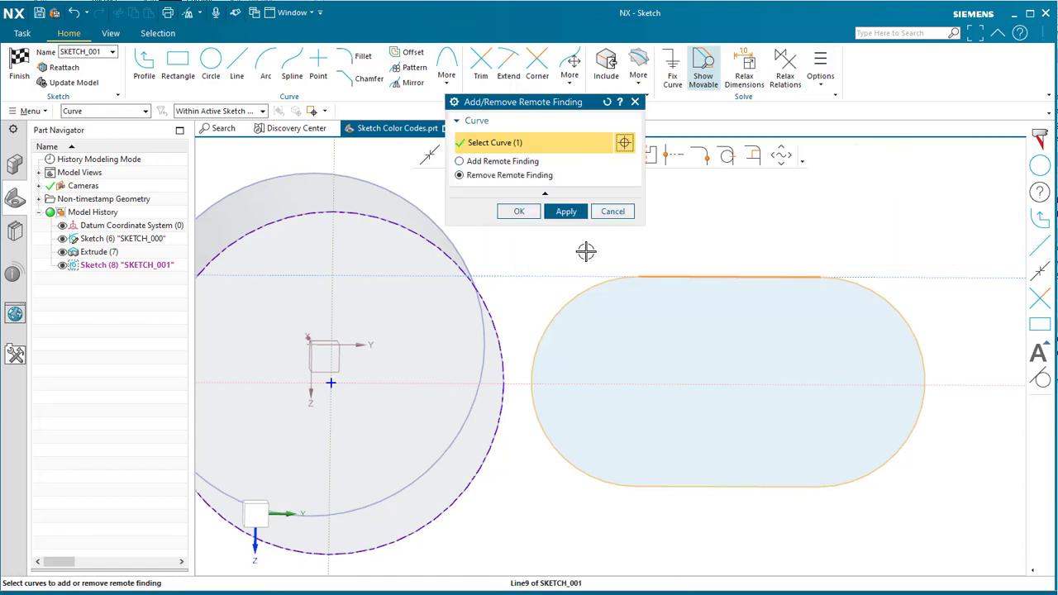
pyautogui.click(519, 212)
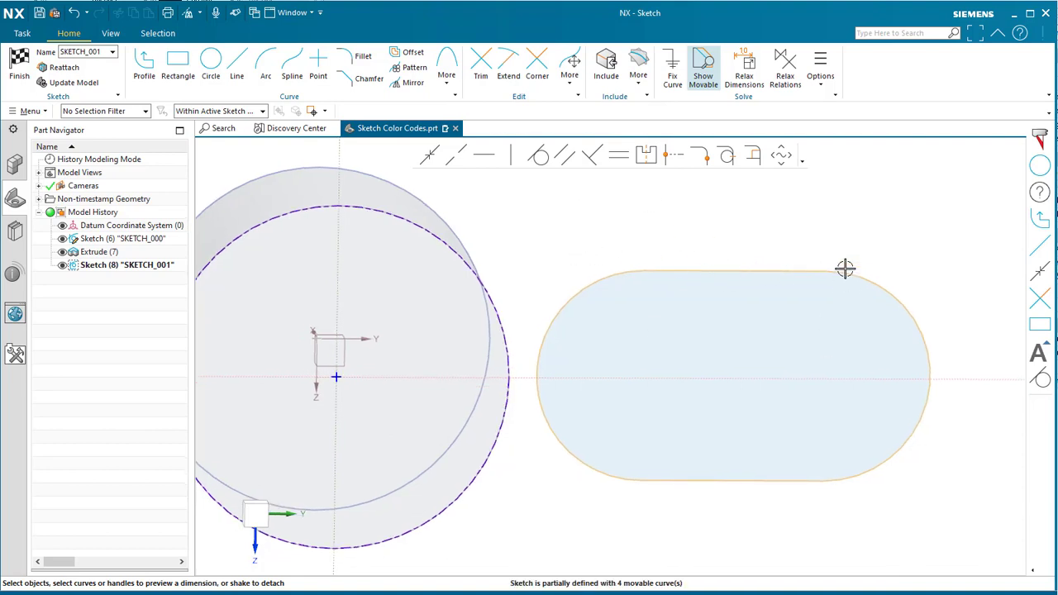
pyautogui.scroll(-2, 754, 279)
pyautogui.moveTo(627, 273)
pyautogui.mouseDown(button='middle')
pyautogui.moveTo(612, 189)
pyautogui.moveTo(619, 255)
pyautogui.moveTo(723, 293)
pyautogui.mouseUp(button='middle')
pyautogui.press('F8')
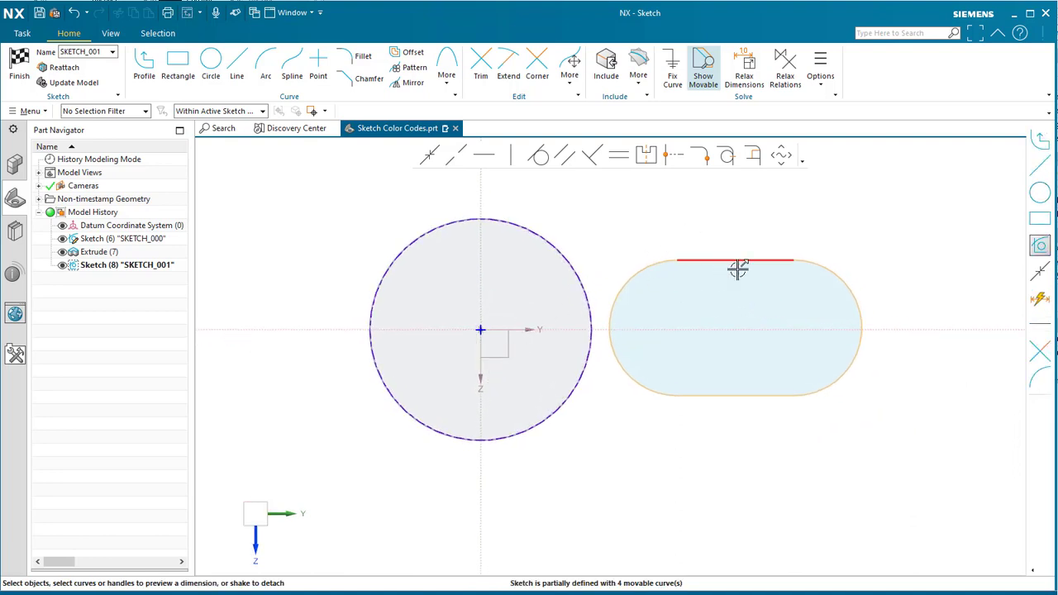
# Make the top line's midpoint coincident with the vertical axis.
pyautogui.click(429, 156)
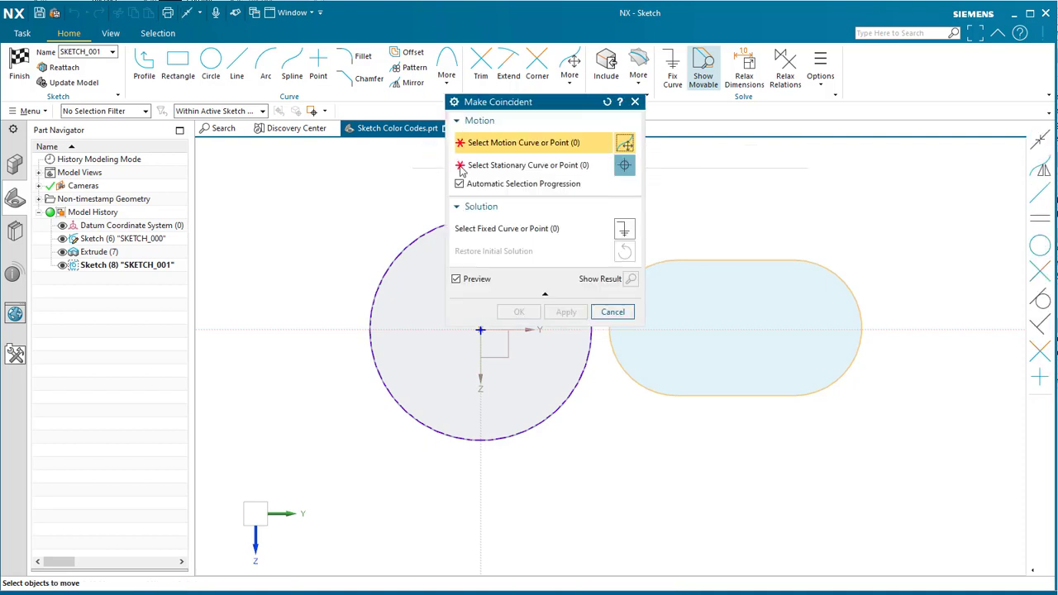
pyautogui.click(734, 262)
pyautogui.click(482, 494)
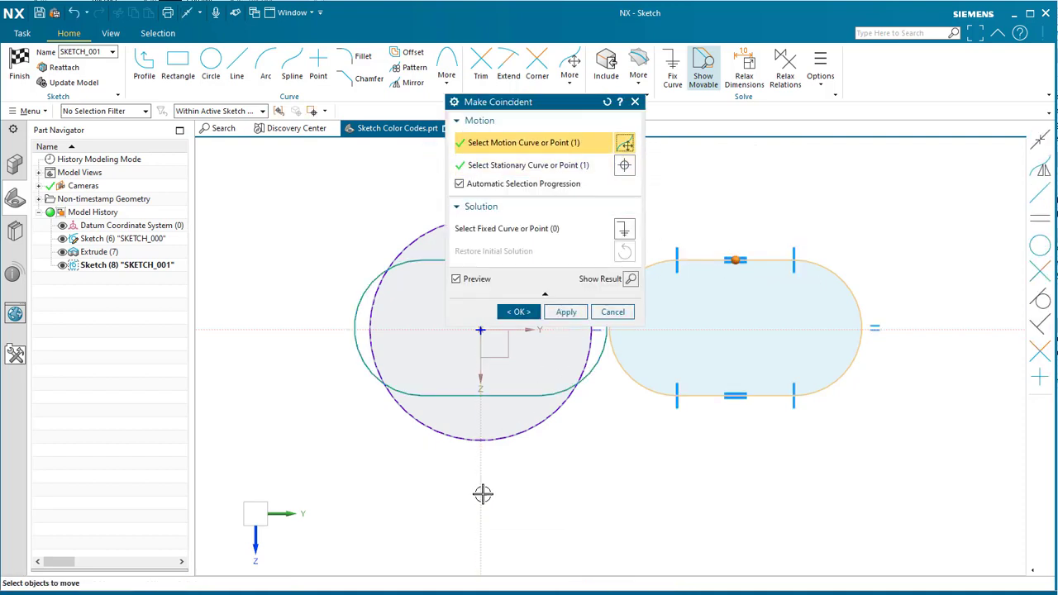
pyautogui.click(566, 313)
pyautogui.click(612, 311)
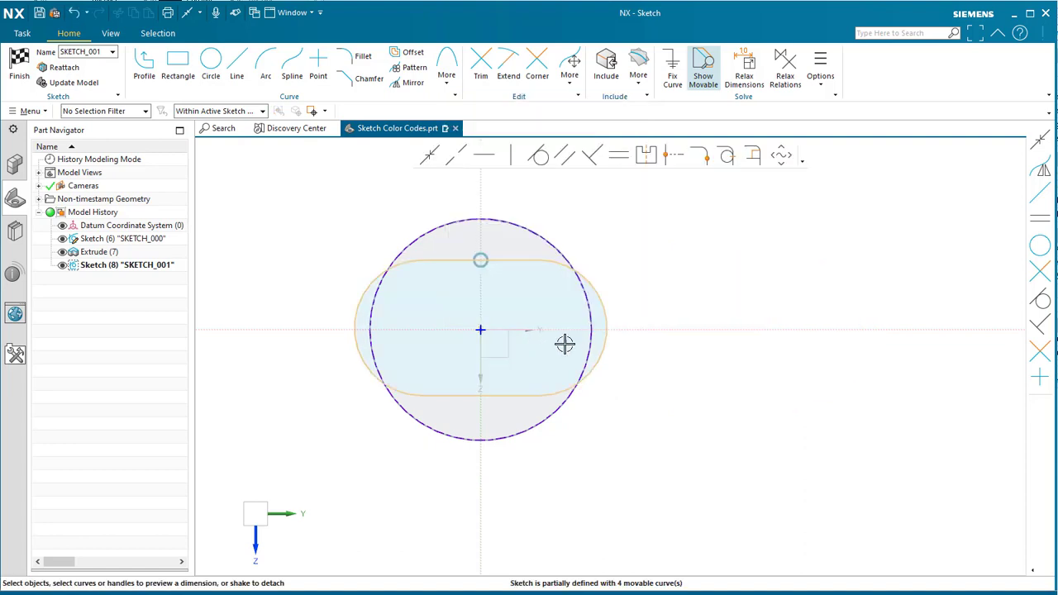
pyautogui.moveTo(588, 364); pyautogui.dragTo(551, 307)
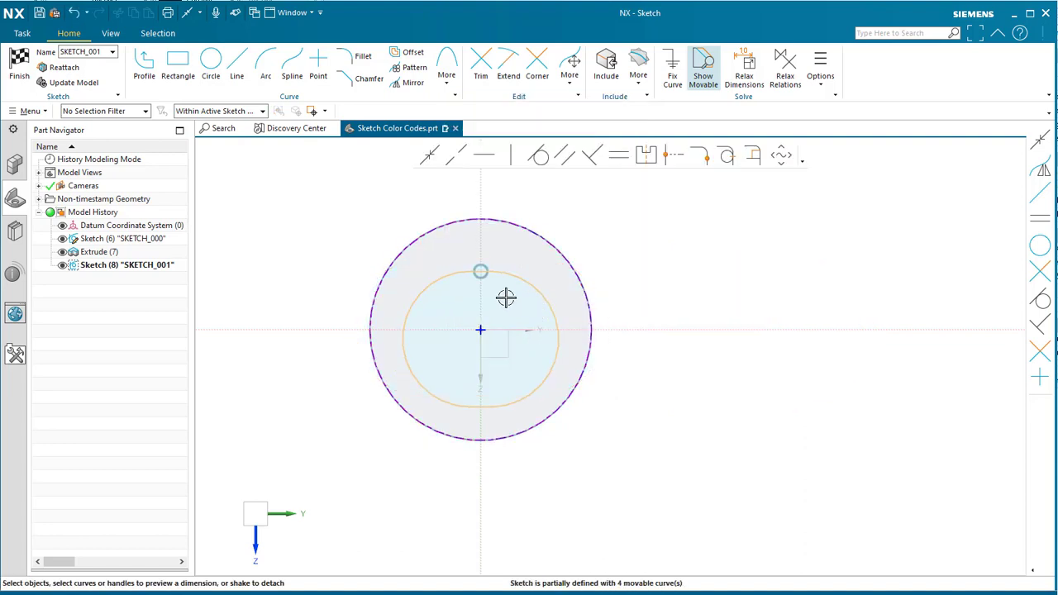
pyautogui.scroll(3, 508, 300)
pyautogui.scroll(-1, 472, 505)
pyautogui.moveTo(482, 471); pyautogui.dragTo(482, 463)
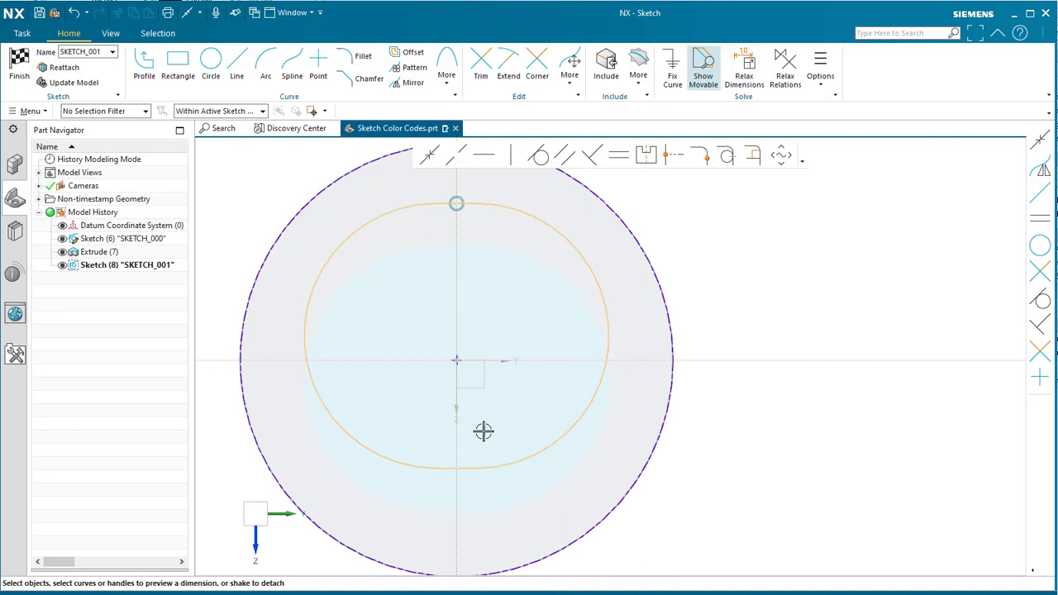
# Make the right arc's centre coincident with the horizontal axis.
pyautogui.click(429, 156)
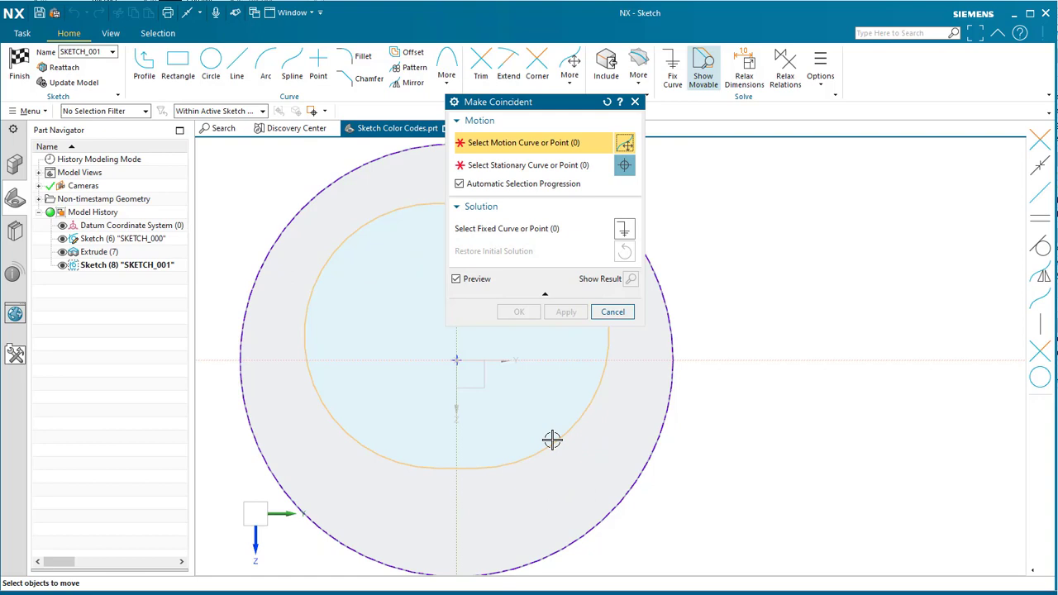
pyautogui.click(476, 336)
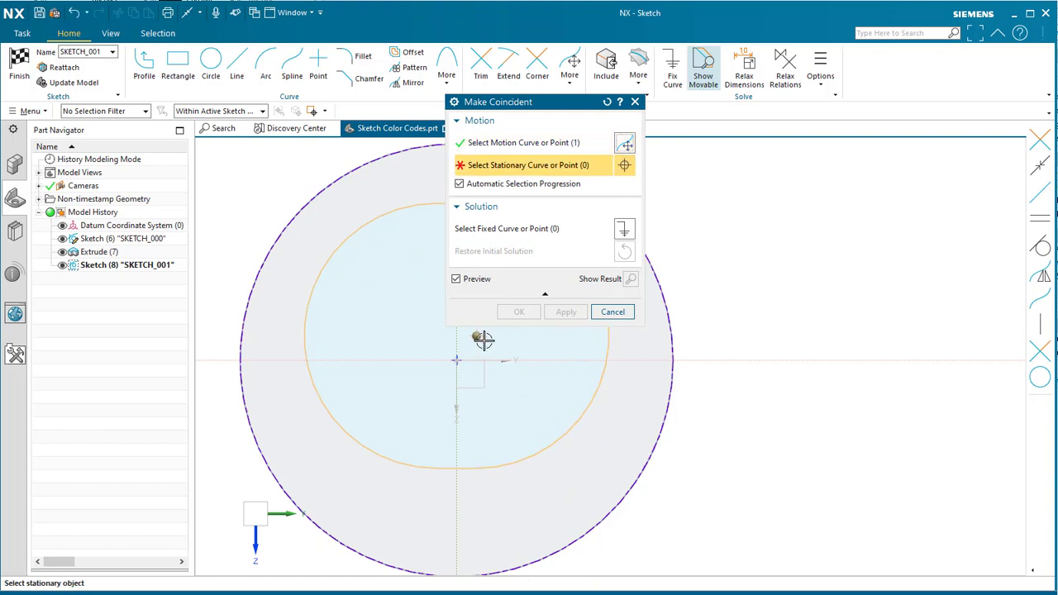
pyautogui.click(543, 360)
pyautogui.click(519, 312)
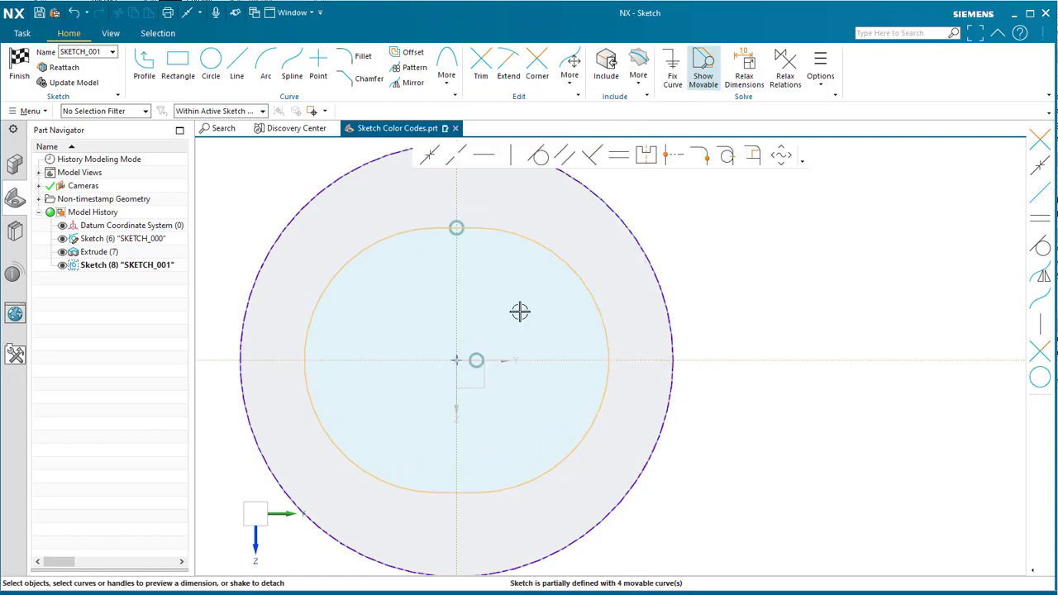
pyautogui.click(533, 243)
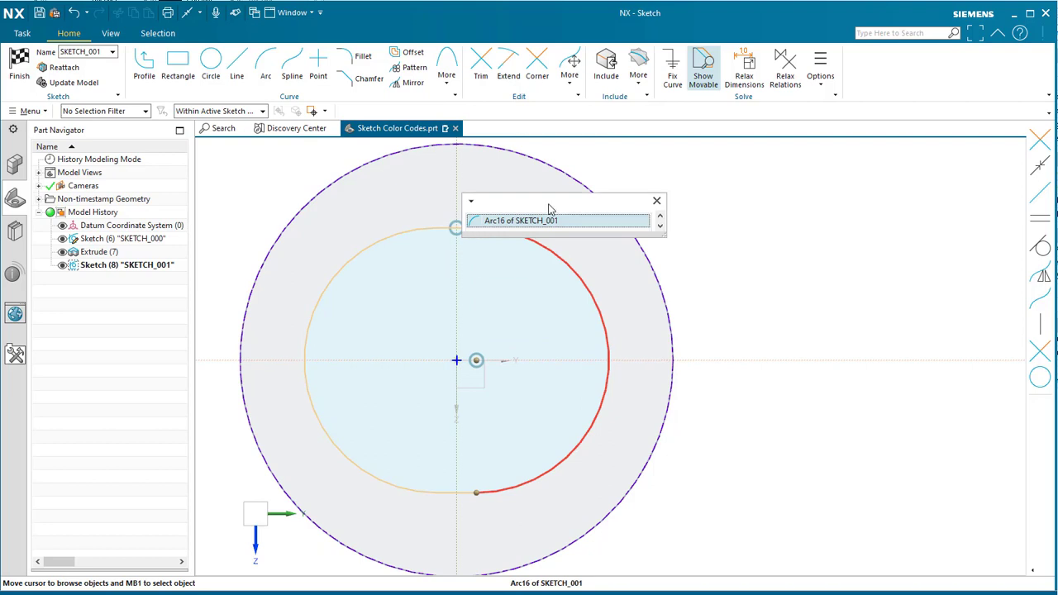
pyautogui.moveTo(550, 207); pyautogui.dragTo(678, 158)
# Give the slot's right arc a diameter dimension of 6, placed below right.
pyautogui.click(661, 166)
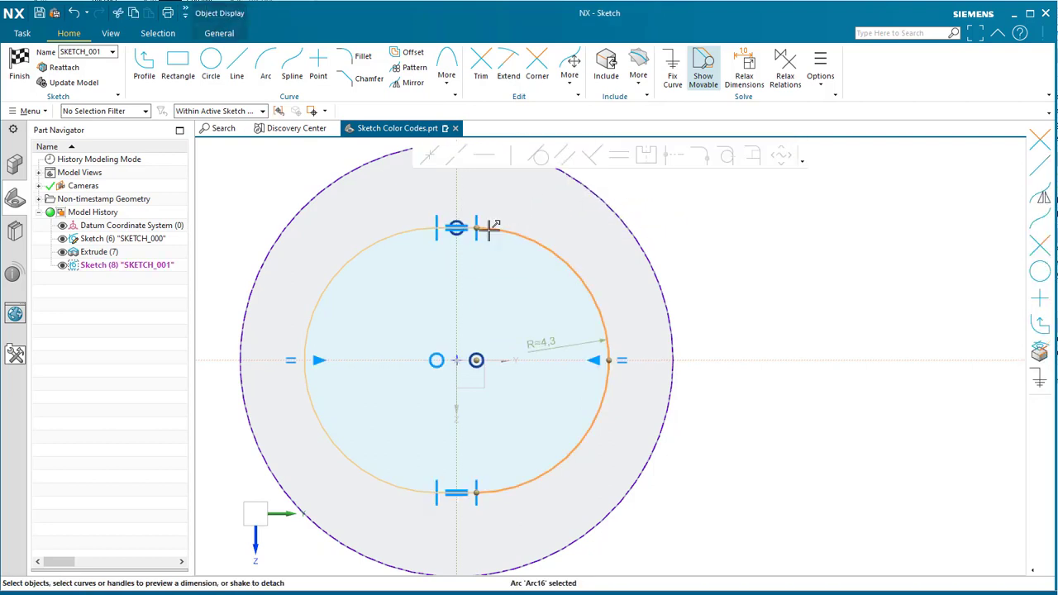
pyautogui.hotkey('ctrl', 'z')
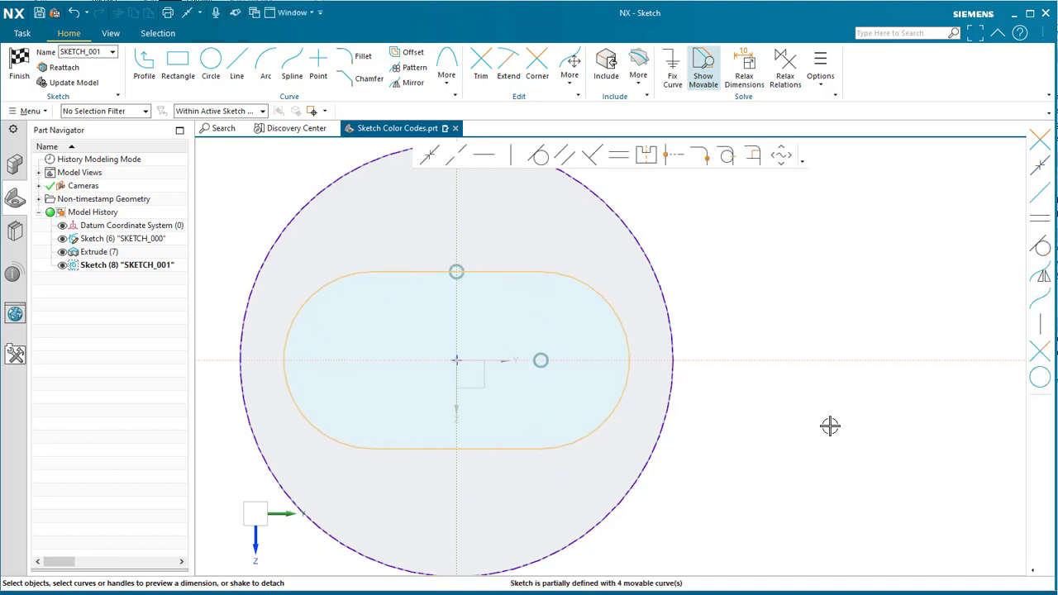
pyautogui.scroll(-1, 826, 426)
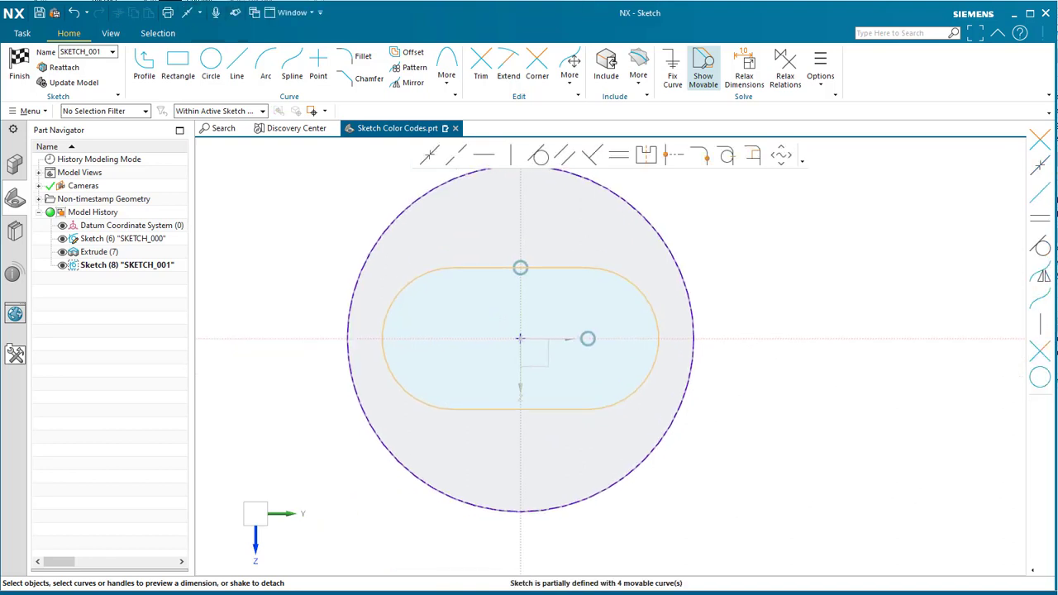
pyautogui.click(592, 263)
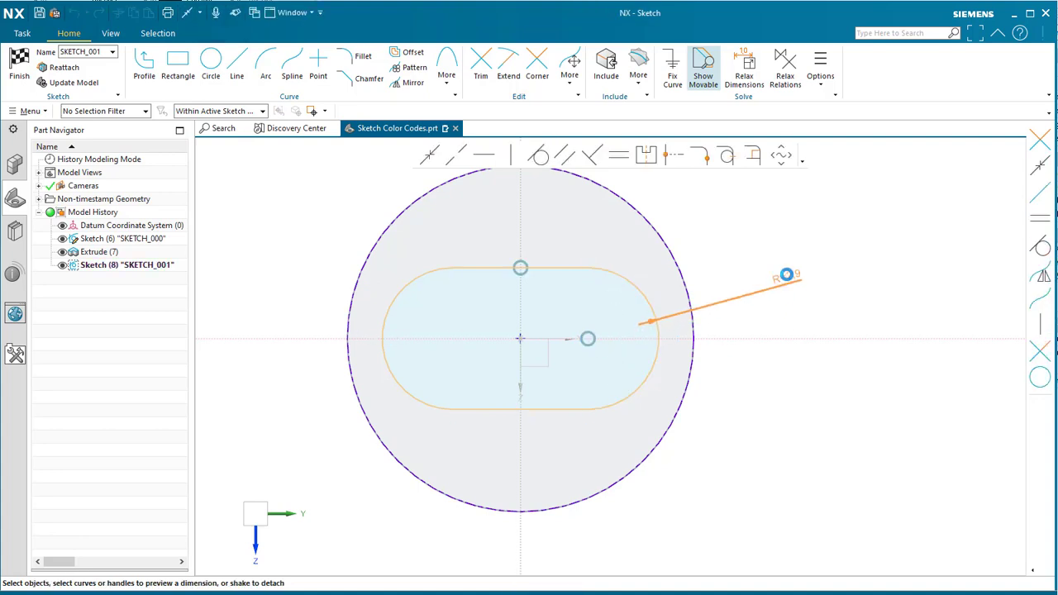
pyautogui.click(799, 274)
pyautogui.rightClick(805, 275)
pyautogui.click(833, 308)
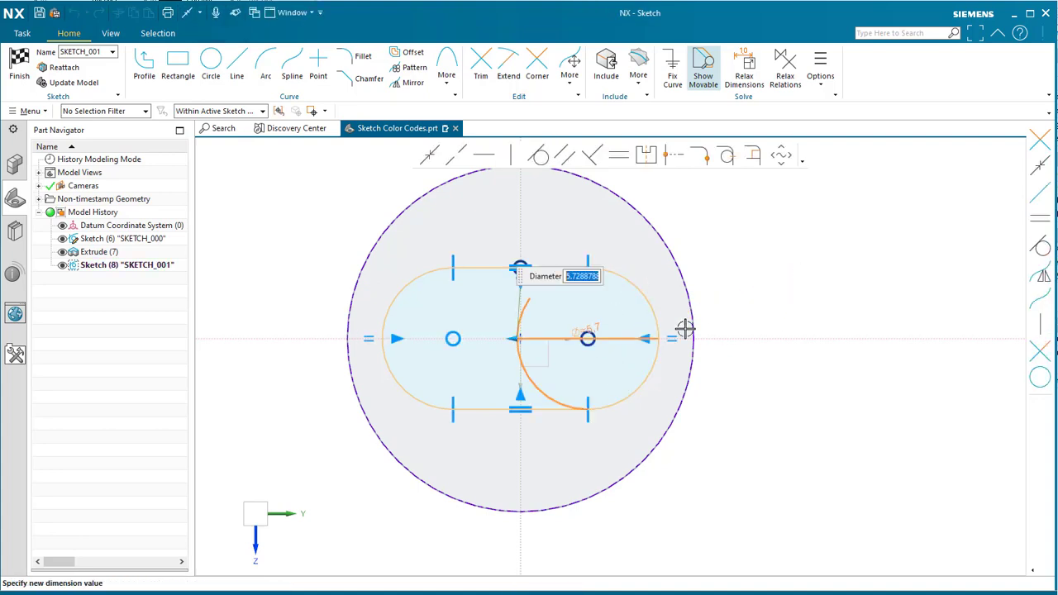
pyautogui.write('-4.5')
pyautogui.press('Return')
pyautogui.click(527, 321)
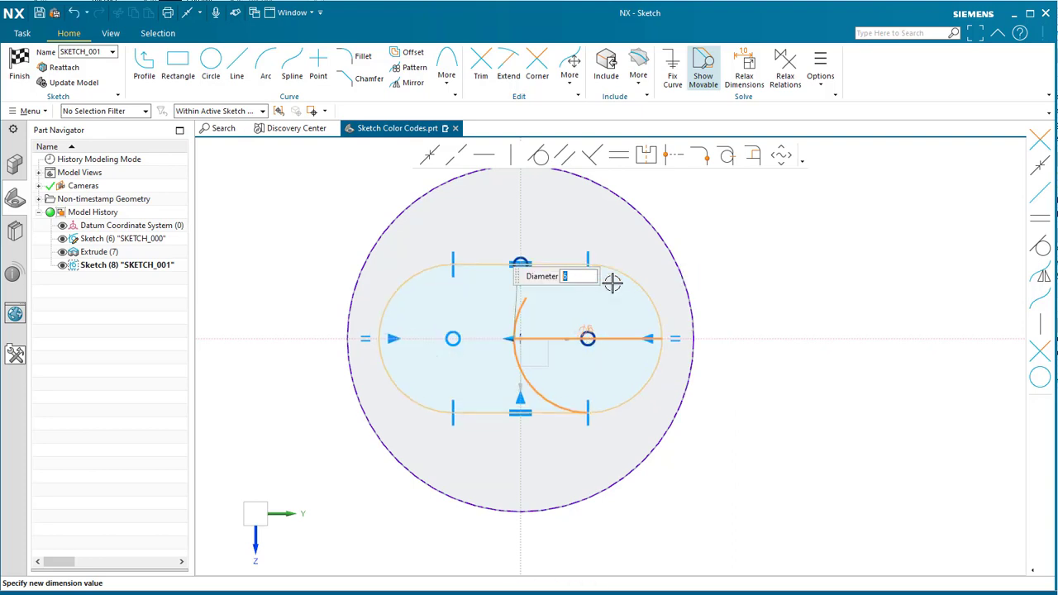
pyautogui.press('Escape')
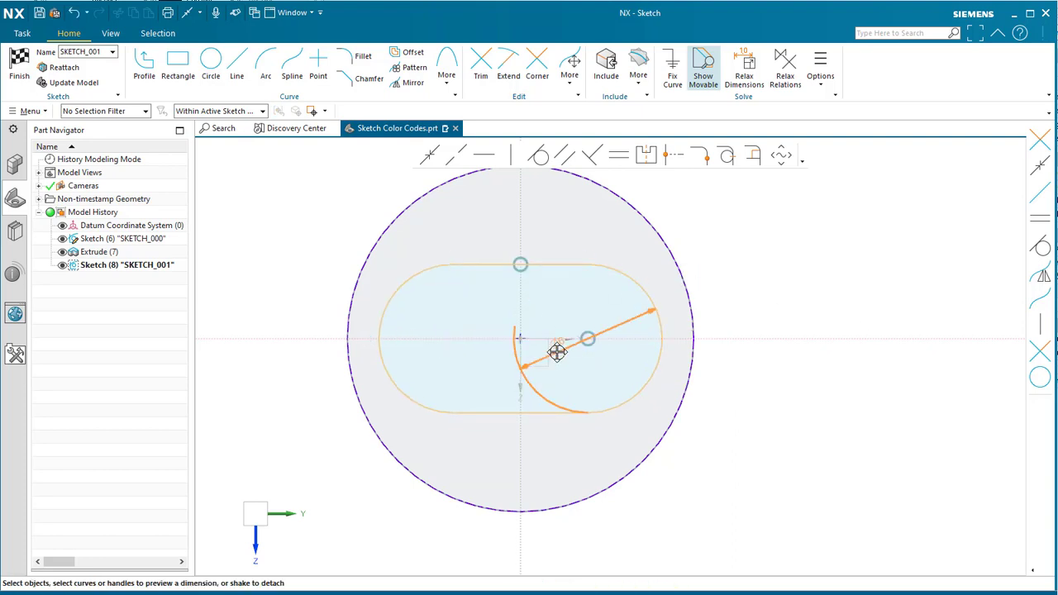
pyautogui.moveTo(678, 403); pyautogui.dragTo(763, 449)
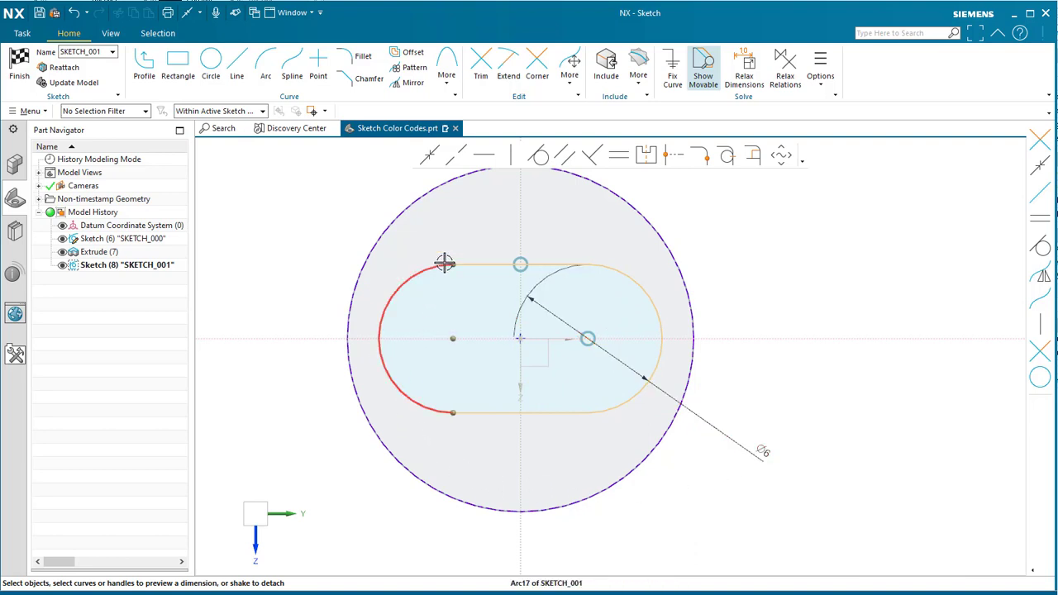
# Dimension the distance between the two arc centres as 7, placed below the cylinder.
pyautogui.click(452, 337)
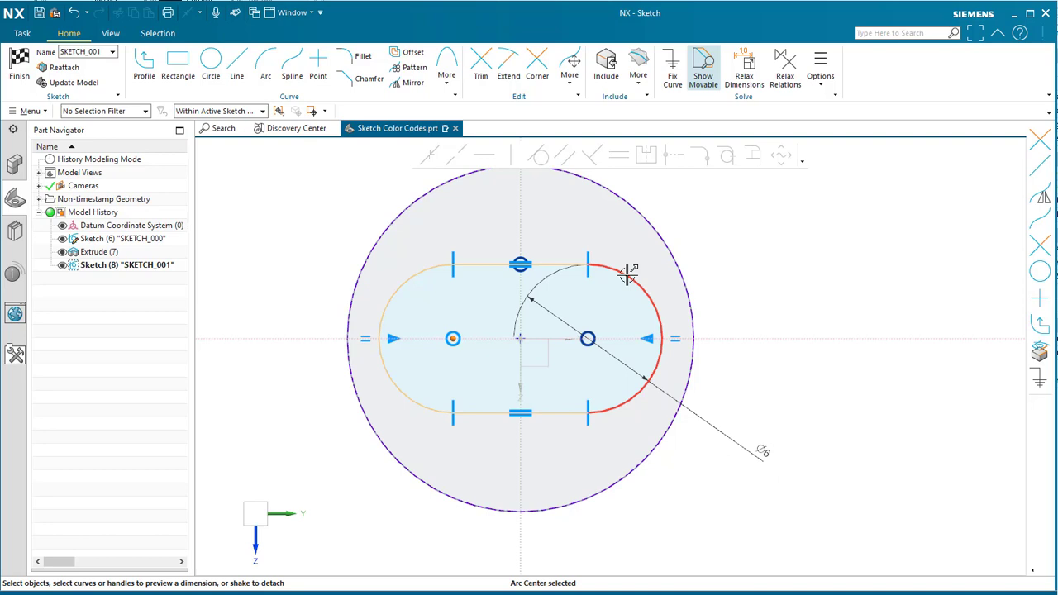
pyautogui.click(589, 338)
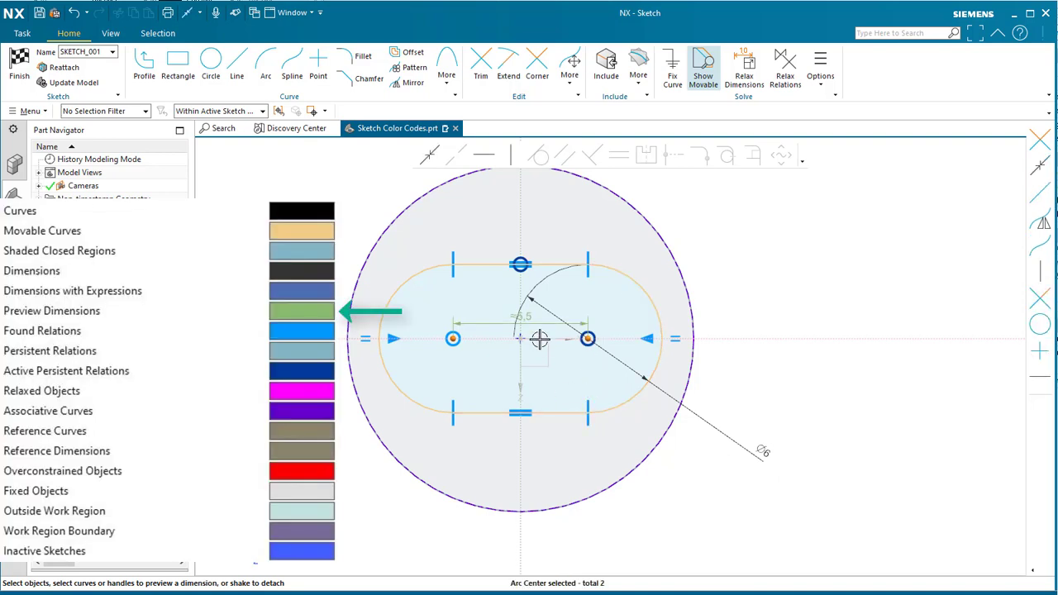
pyautogui.moveTo(531, 352); pyautogui.dragTo(574, 481)
pyautogui.click(716, 518)
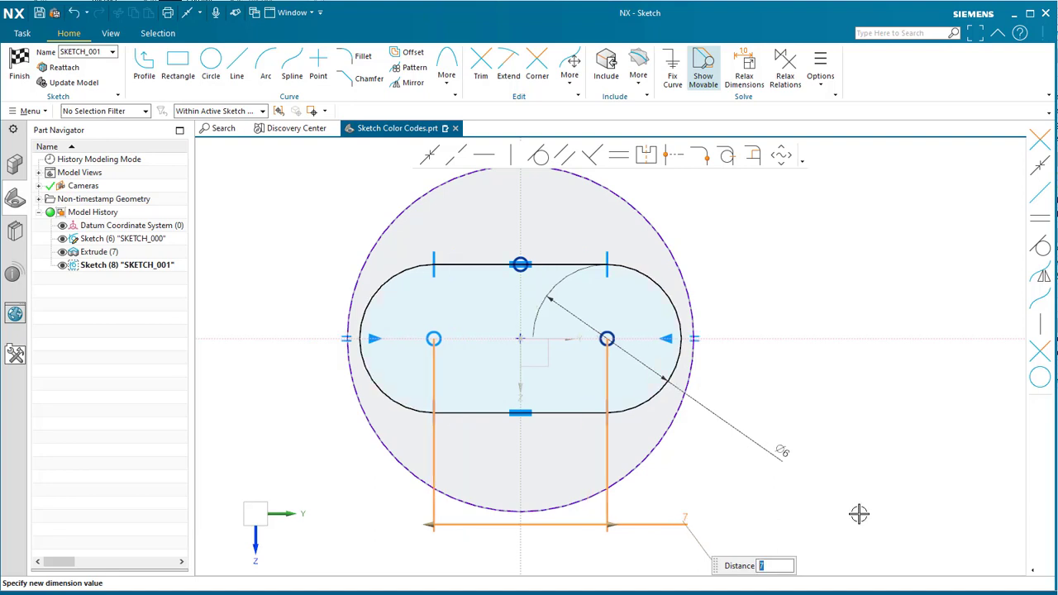
pyautogui.press('Return')
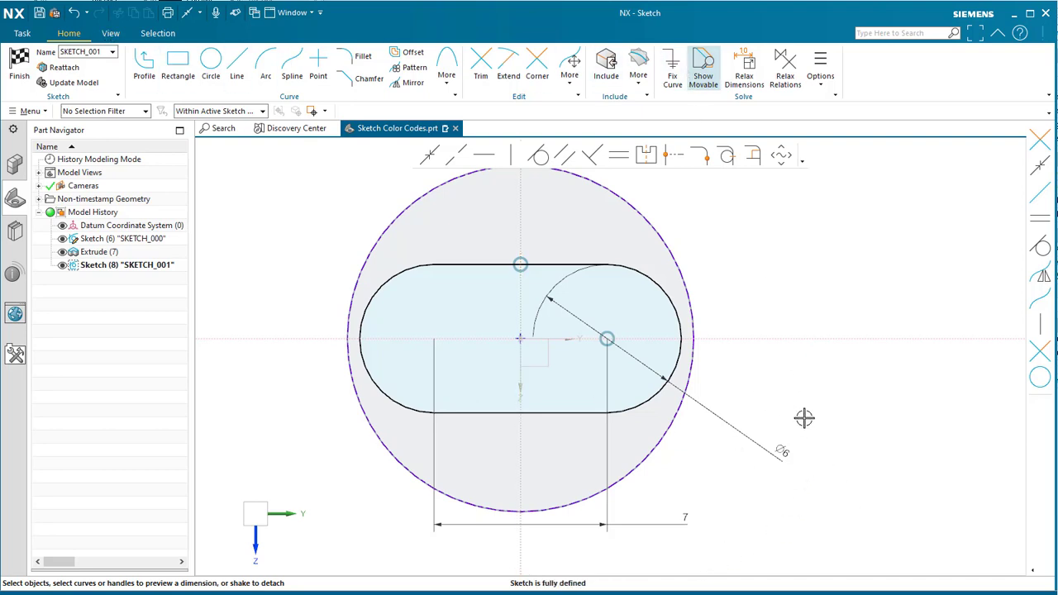
# Increase the dimension text size and shift the sketch left to make room.
pyautogui.click(108, 36)
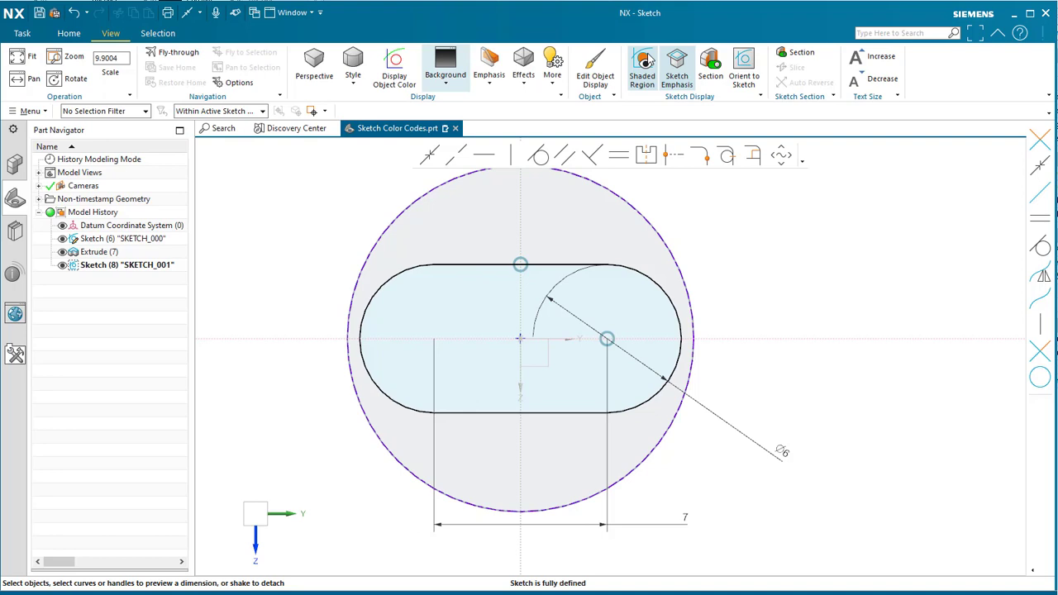
pyautogui.click(868, 57)
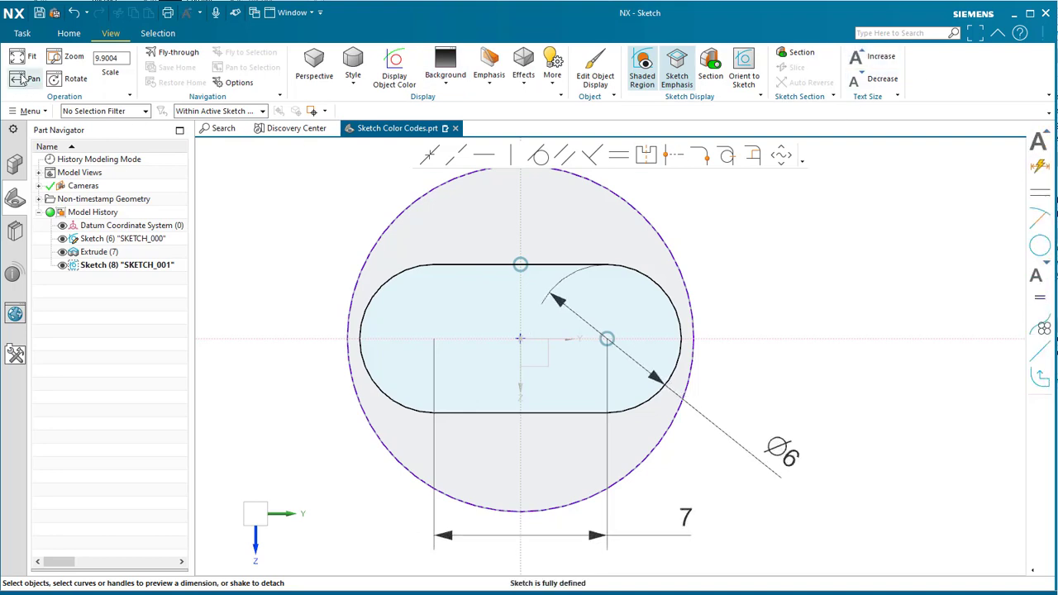
pyautogui.scroll(-2, 698, 252)
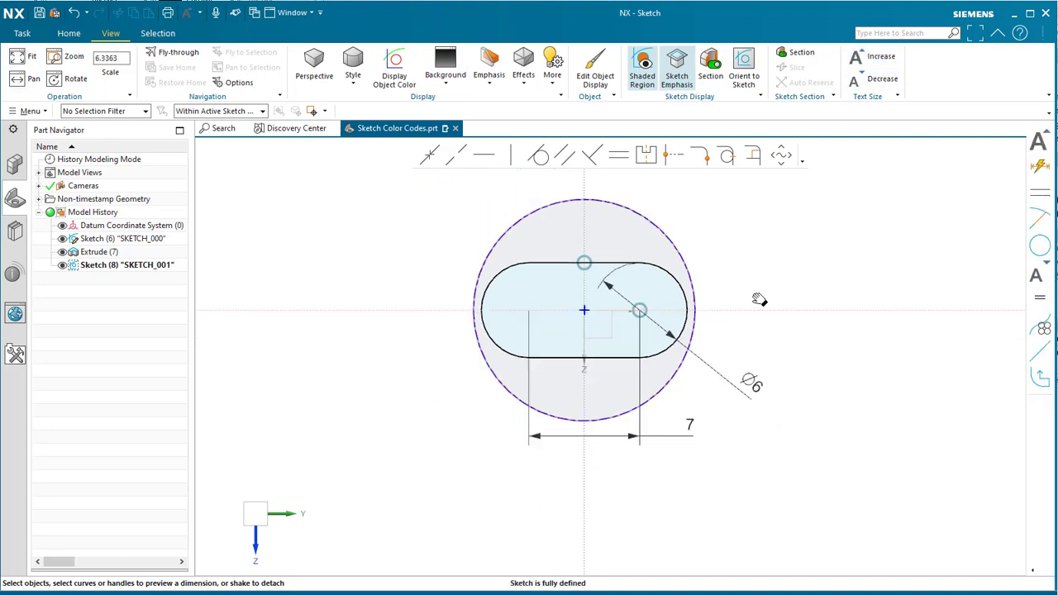
pyautogui.keyDown('shift'); pyautogui.moveTo(758, 295); pyautogui.dragTo(685, 338, button='middle'); pyautogui.keyUp('shift')
pyautogui.keyDown('shift'); pyautogui.moveTo(771, 307); pyautogui.dragTo(654, 236, button='middle'); pyautogui.keyUp('shift')
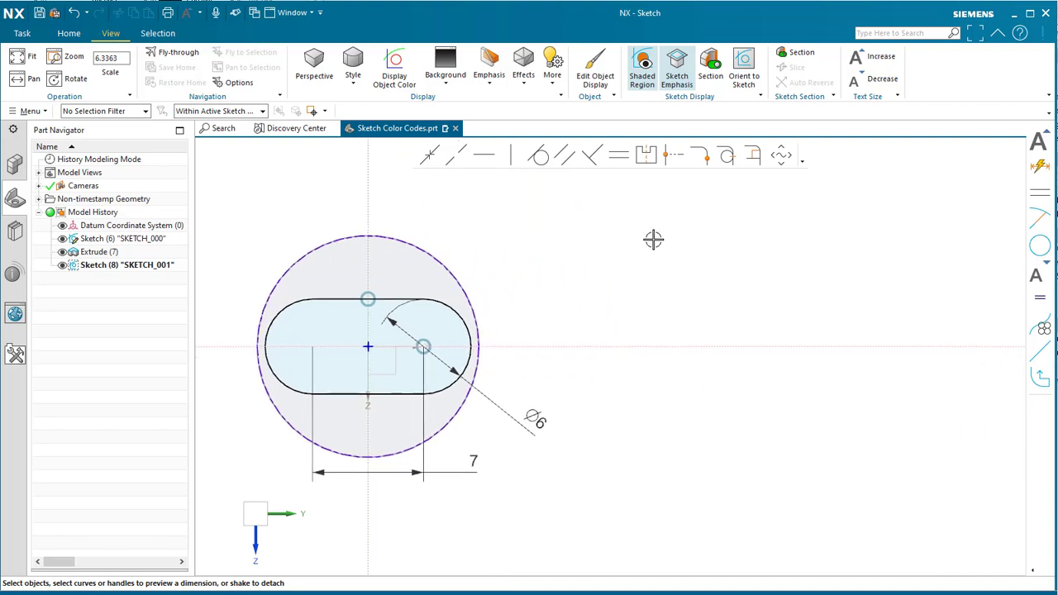
# Draw six loose circles of various sizes in two rows right of the cylinder.
pyautogui.click(70, 35)
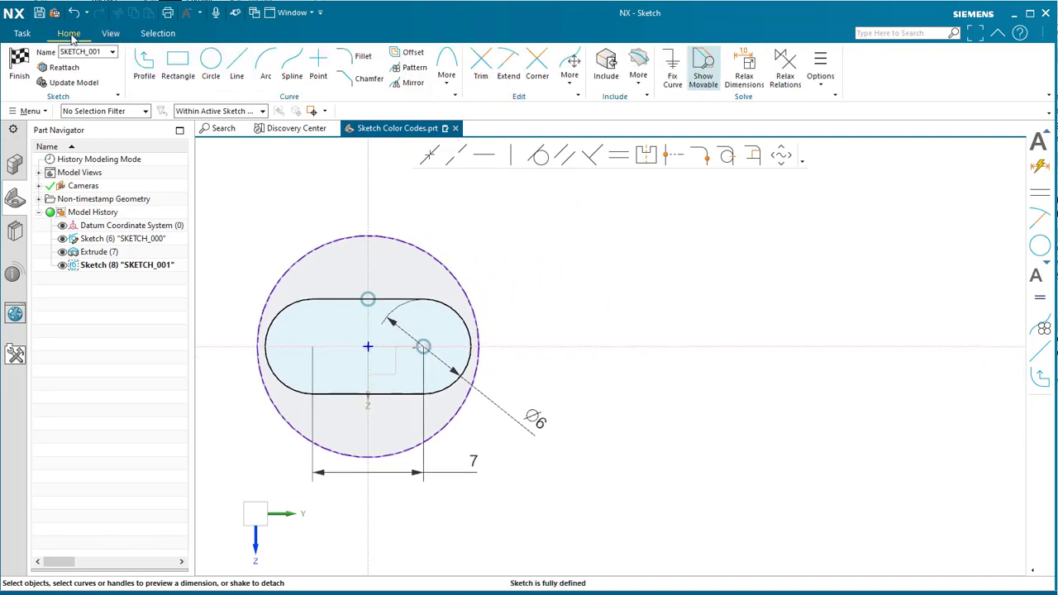
pyautogui.click(211, 63)
pyautogui.click(650, 234)
pyautogui.click(736, 236)
pyautogui.click(758, 236)
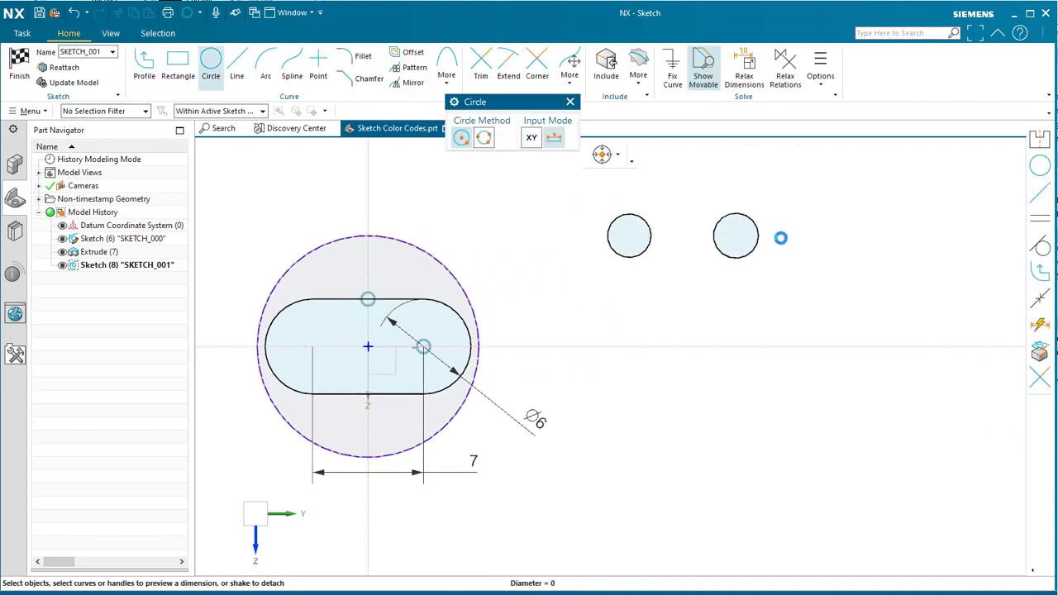
pyautogui.click(862, 236)
pyautogui.click(863, 372)
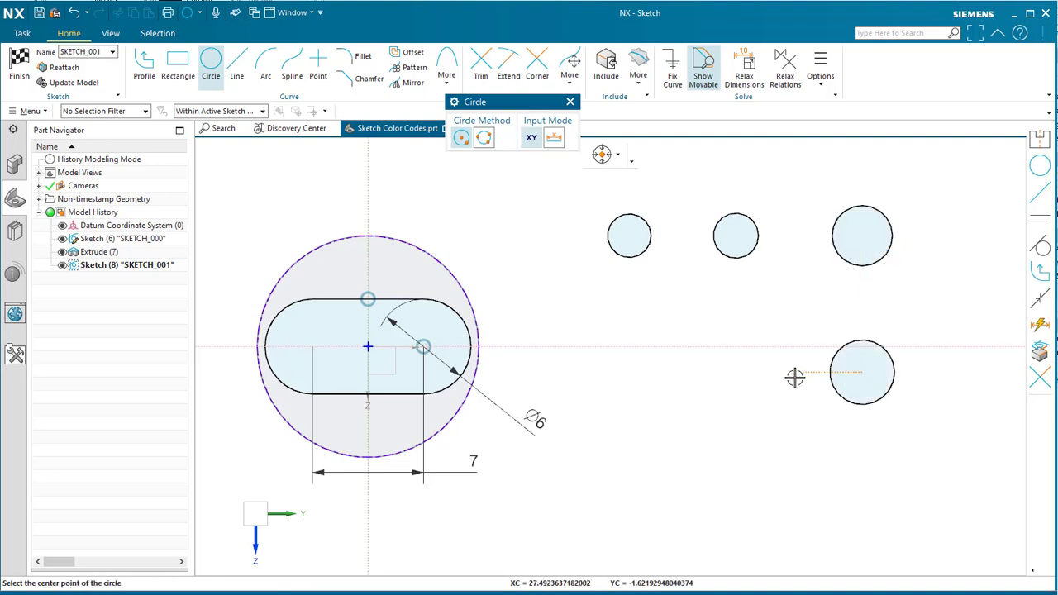
pyautogui.click(766, 372)
pyautogui.click(645, 372)
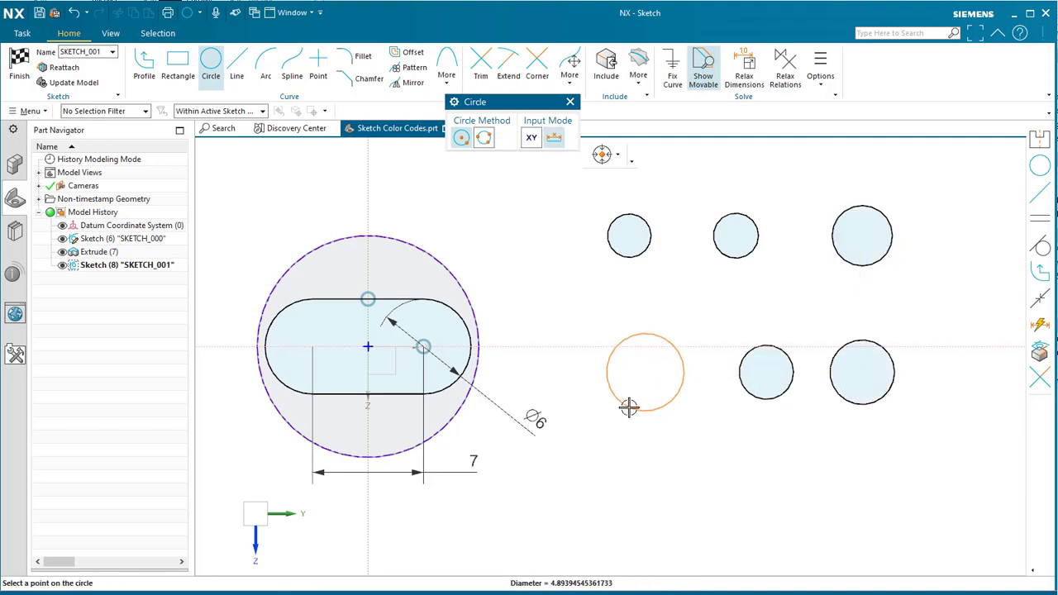
pyautogui.click(632, 407)
pyautogui.press('Escape')
pyautogui.click(821, 84)
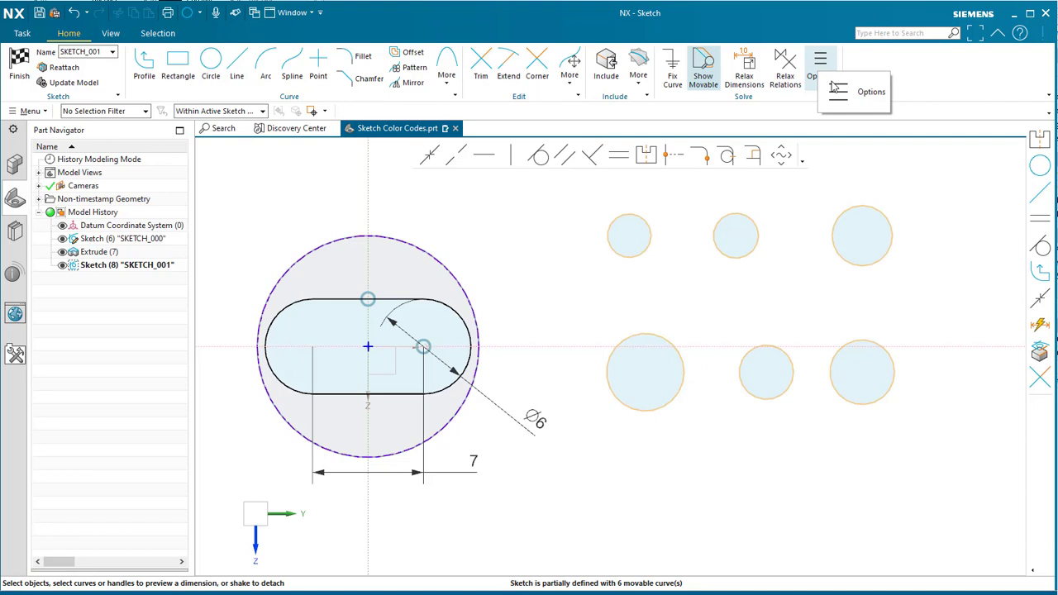
pyautogui.keyDown('shift'); pyautogui.moveTo(487, 200); pyautogui.dragTo(479, 279, button='middle'); pyautogui.keyUp('shift')
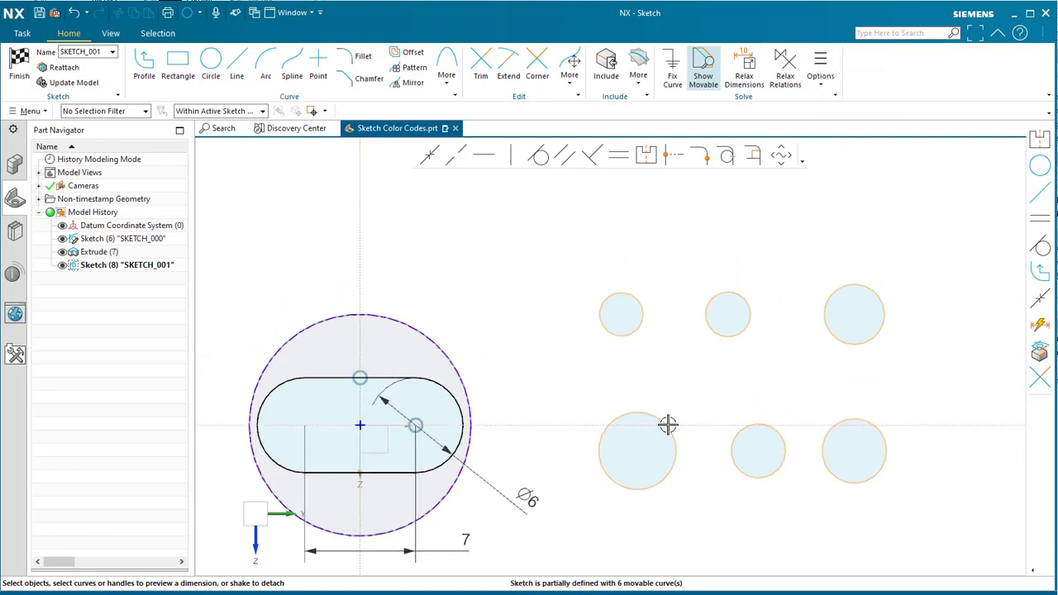
pyautogui.scroll(1, 695, 283)
pyautogui.scroll(-1, 692, 288)
pyautogui.scroll(-1, 692, 290)
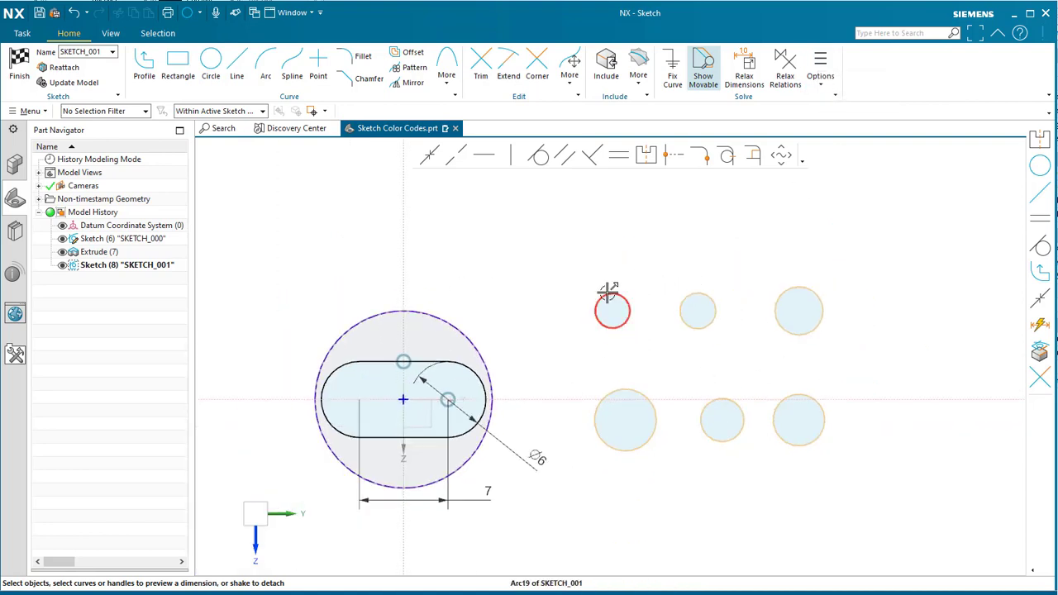
# Set the work region to the two small upper-left circles.
pyautogui.click(825, 75)
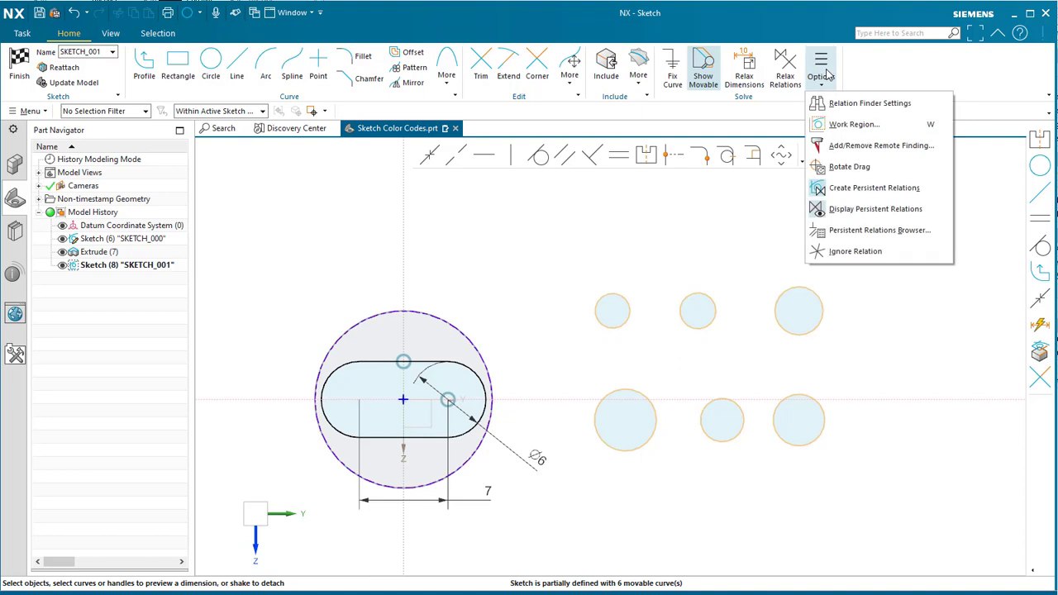
pyautogui.click(864, 124)
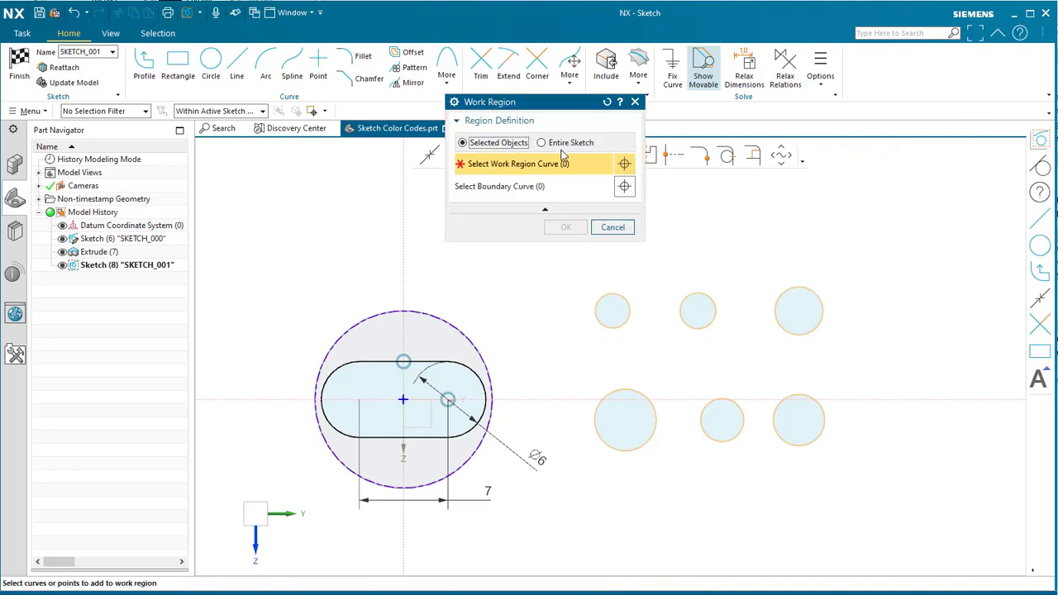
pyautogui.moveTo(551, 269); pyautogui.dragTo(751, 355)
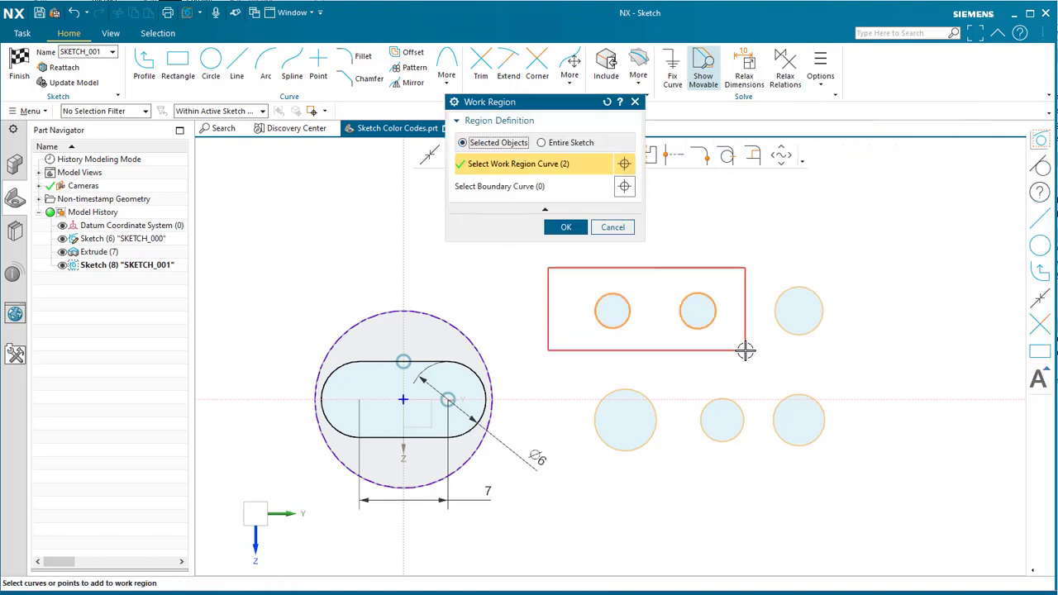
pyautogui.click(566, 229)
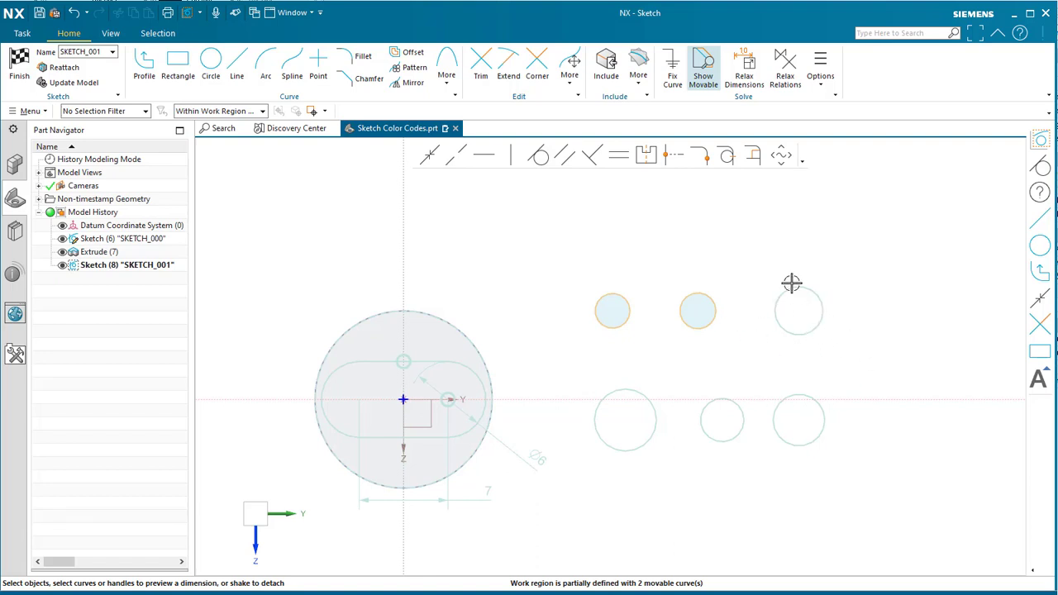
# Make the two small circles tangent to each other.
pyautogui.scroll(2, 643, 287)
pyautogui.scroll(2, 687, 364)
pyautogui.scroll(1, 696, 345)
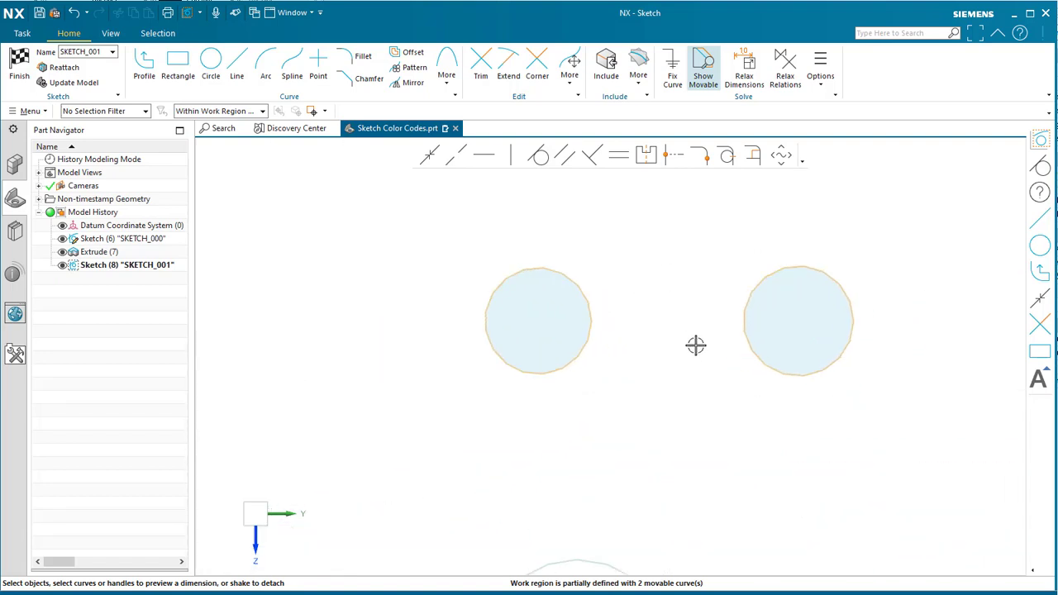
pyautogui.click(743, 322)
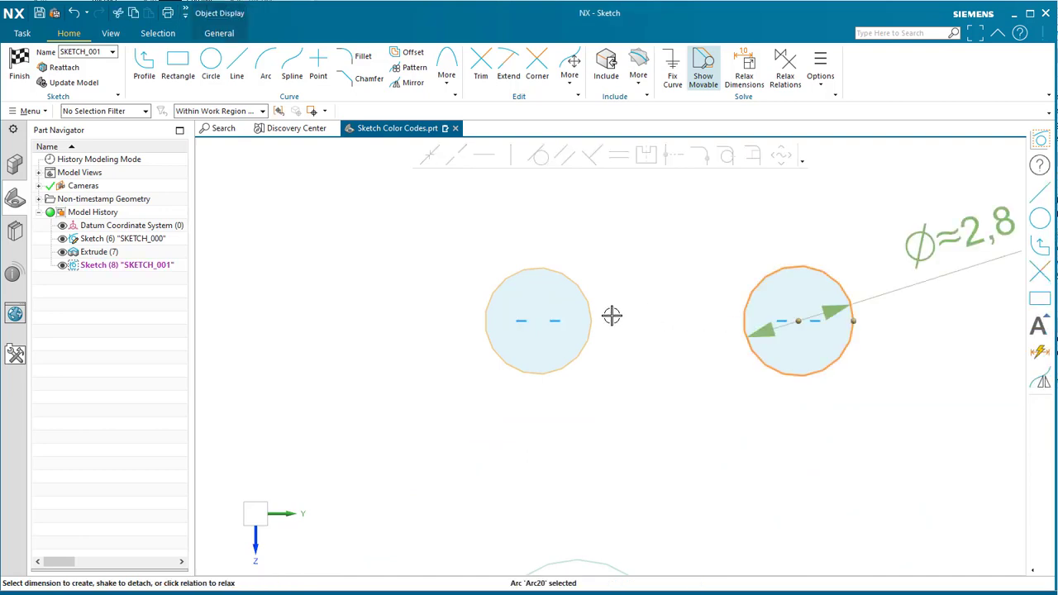
pyautogui.click(591, 304)
pyautogui.click(539, 156)
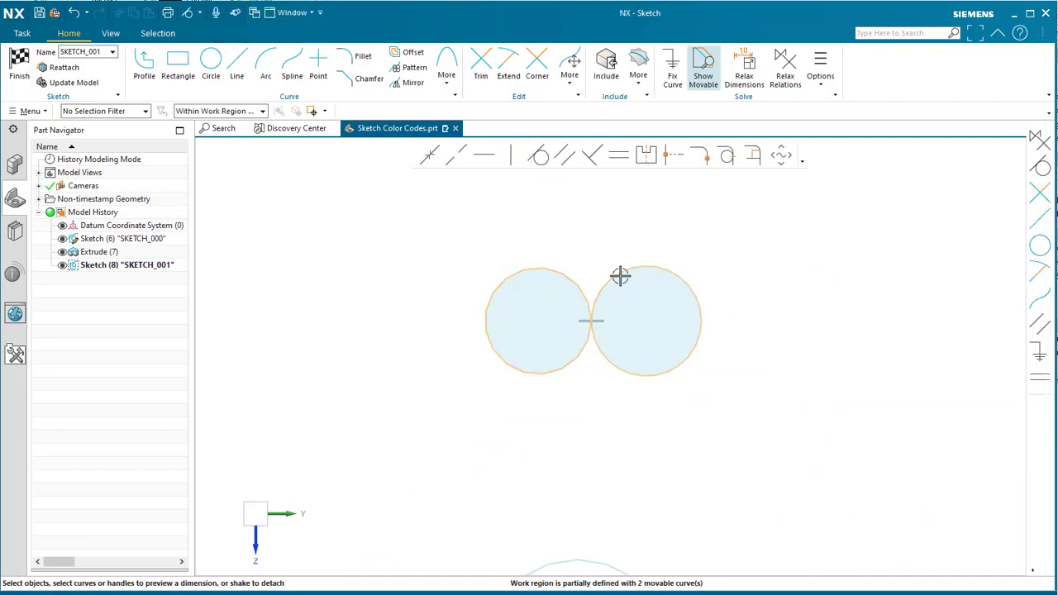
pyautogui.scroll(-3, 638, 348)
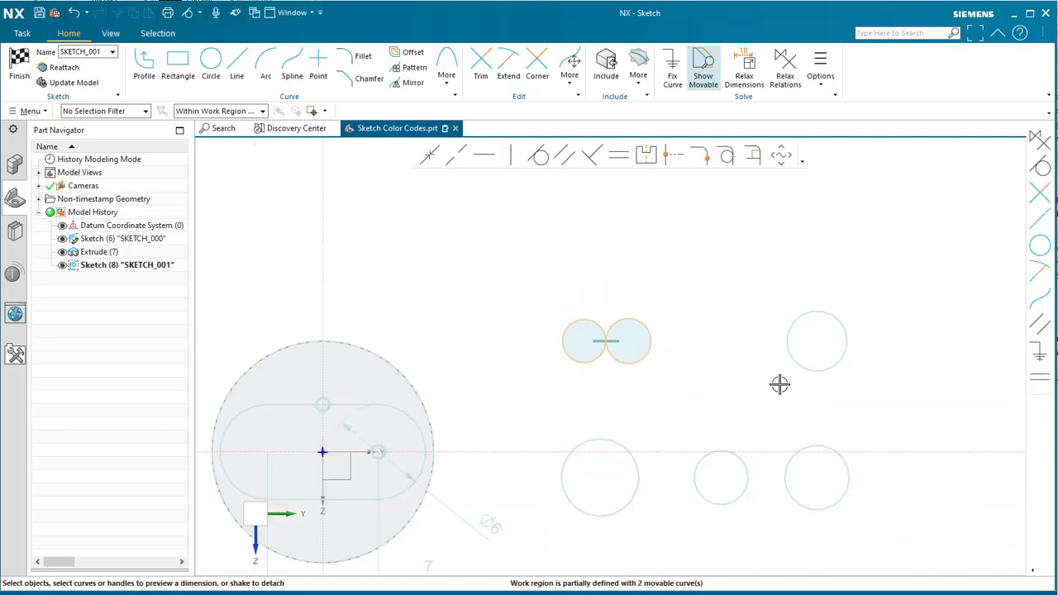
pyautogui.click(644, 358)
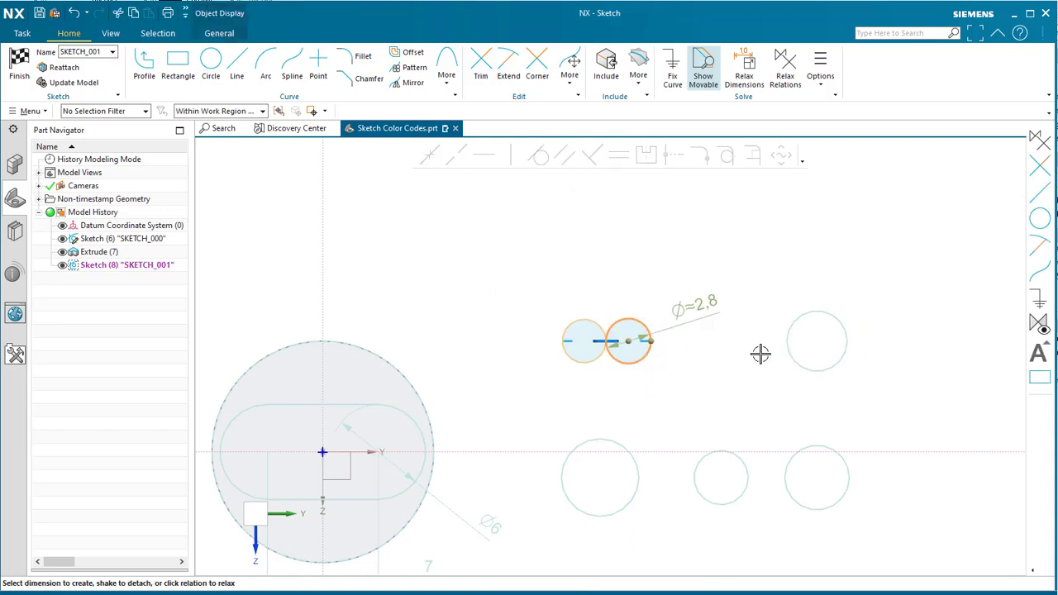
pyautogui.press('Escape')
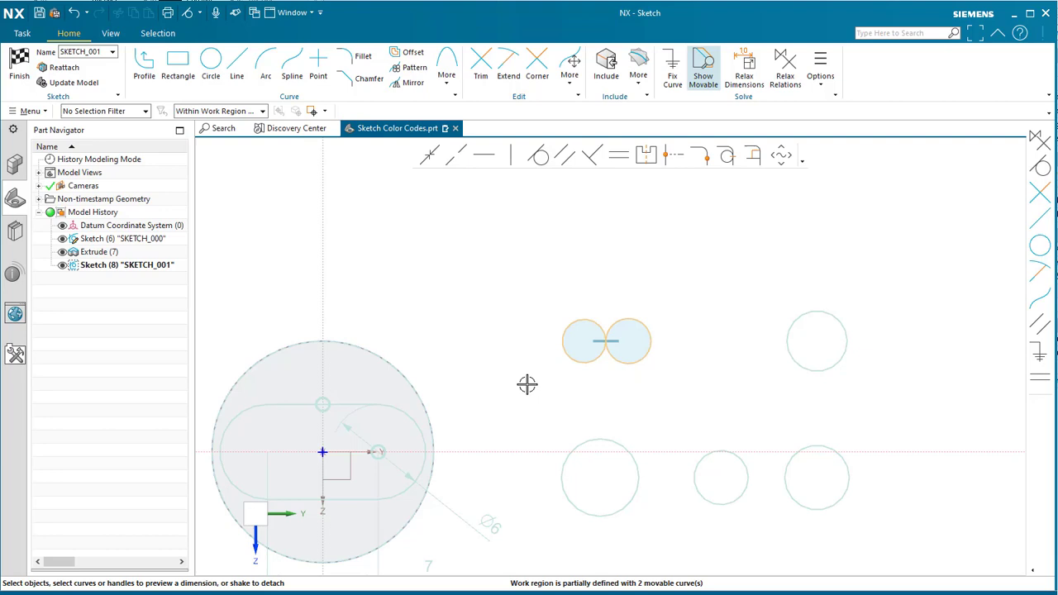
pyautogui.scroll(-2, 711, 380)
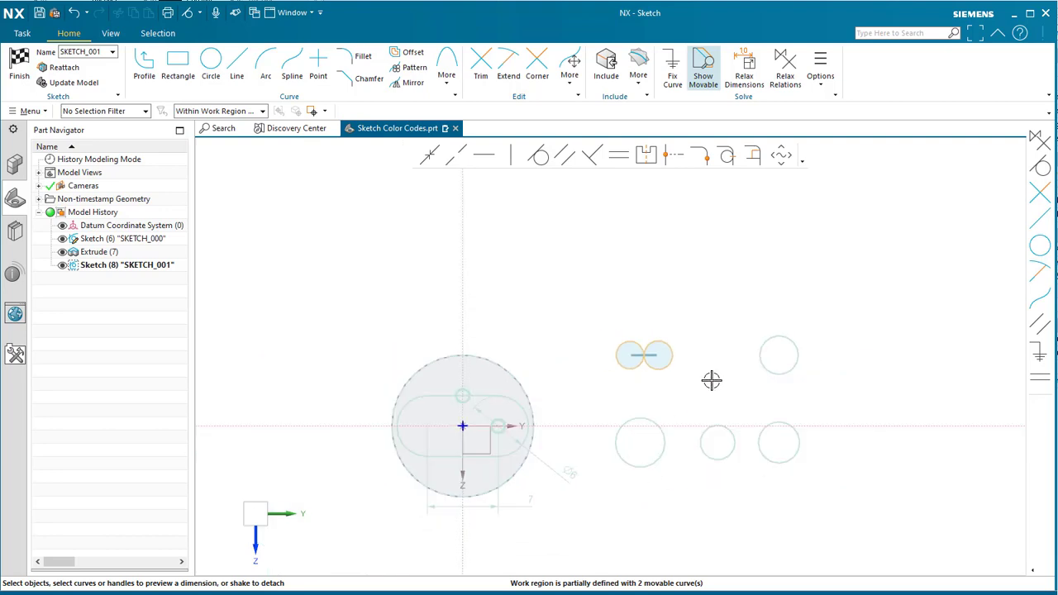
# Reset the work region's Region Definition to Entire Sketch.
pyautogui.click(834, 83)
pyautogui.click(864, 121)
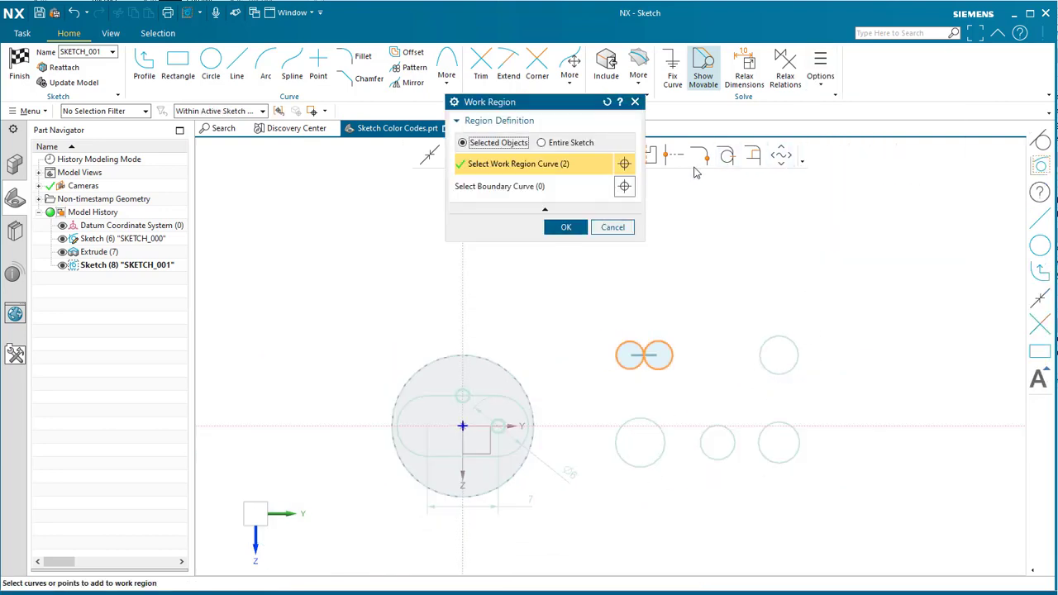
pyautogui.click(571, 143)
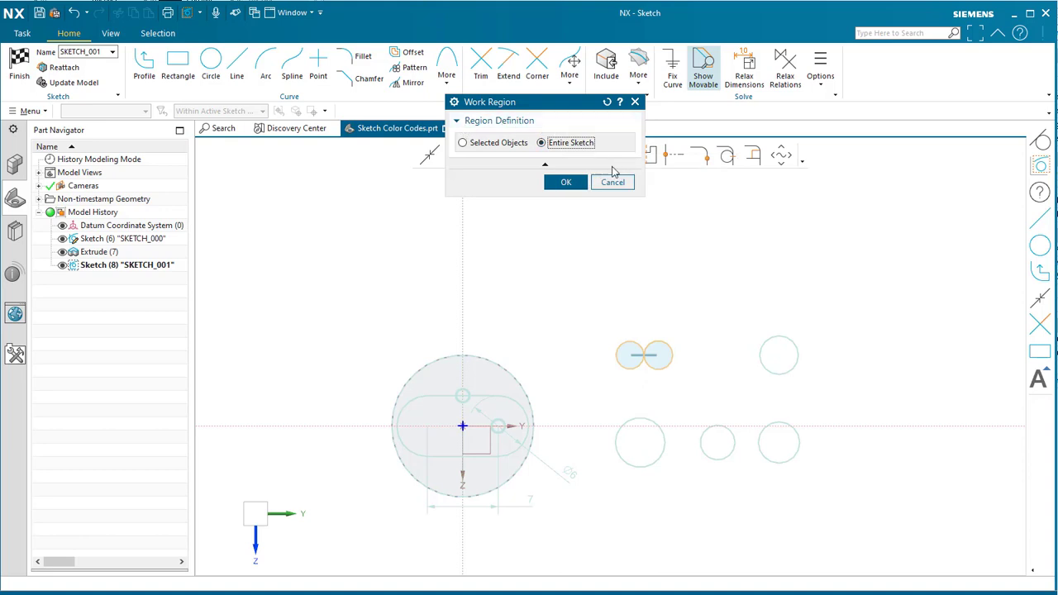
pyautogui.click(566, 184)
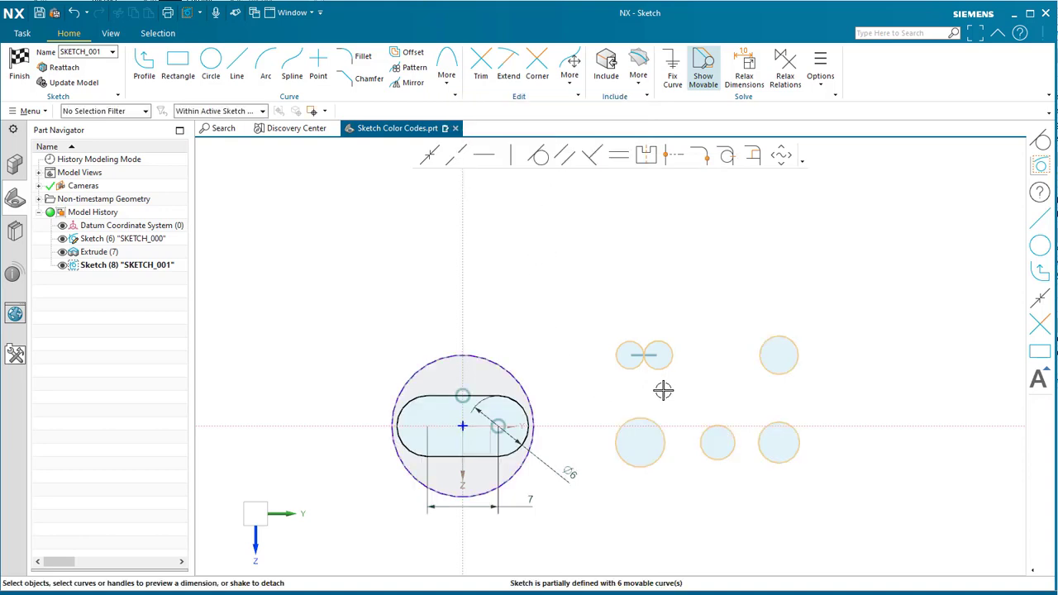